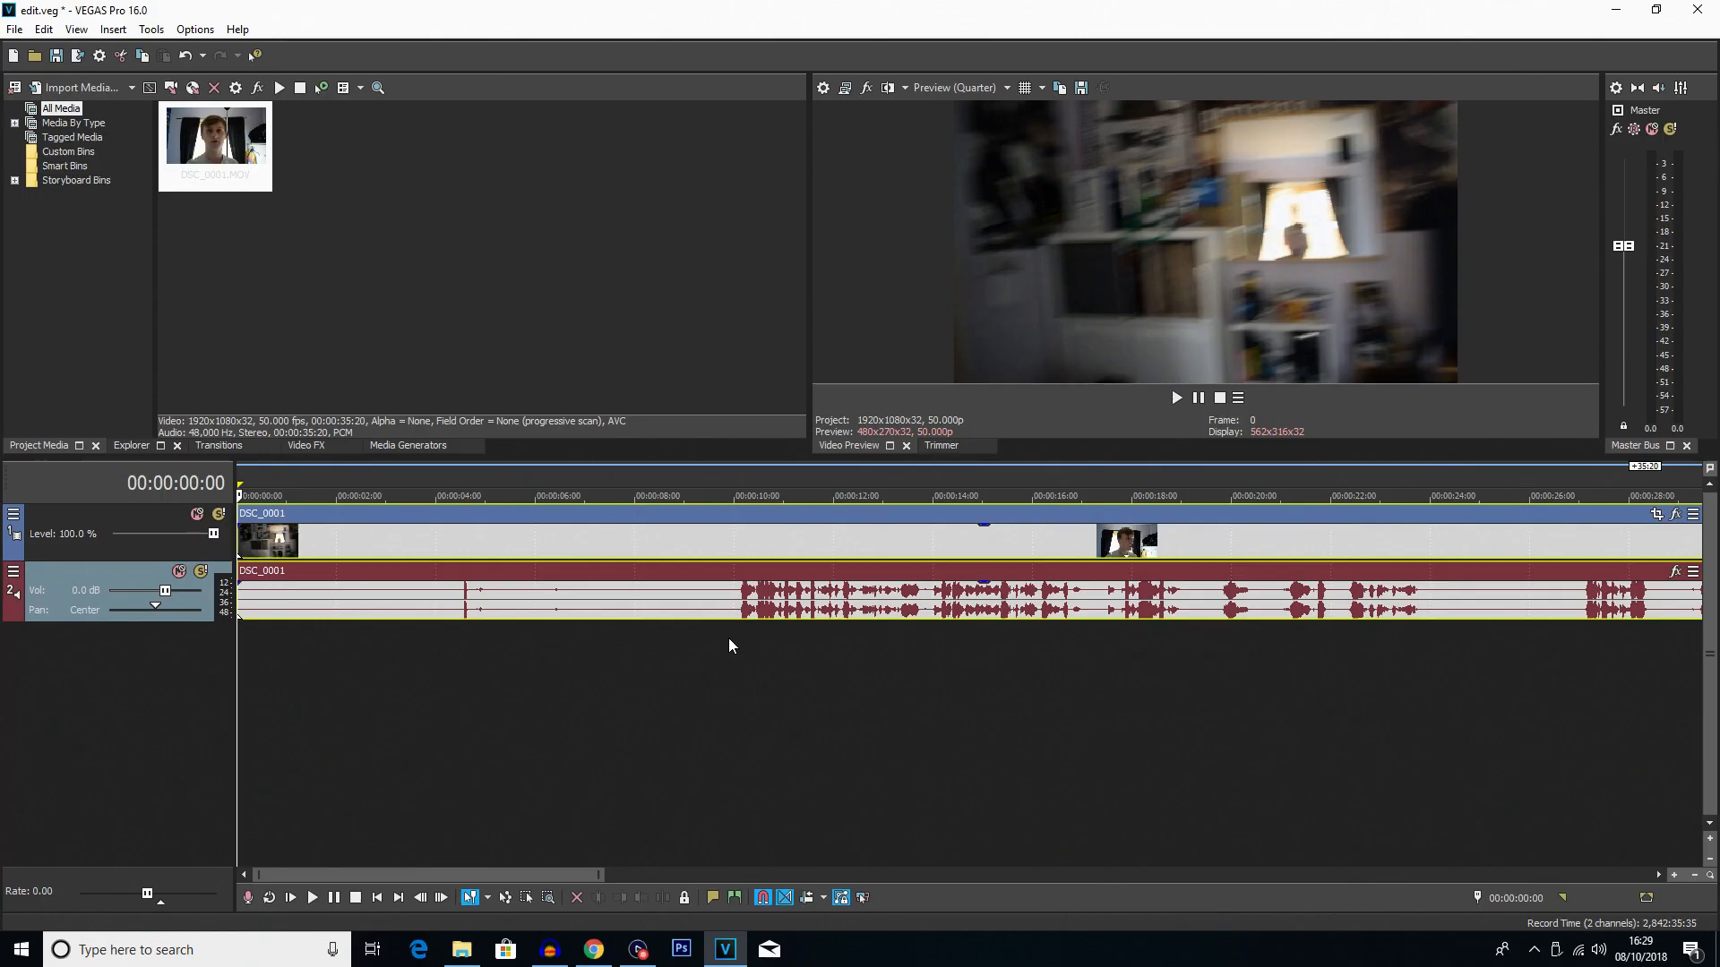
- Split the clip at 00:00:10:00, delete the first part and move the remainder to the start of the timeline
click(728, 638)
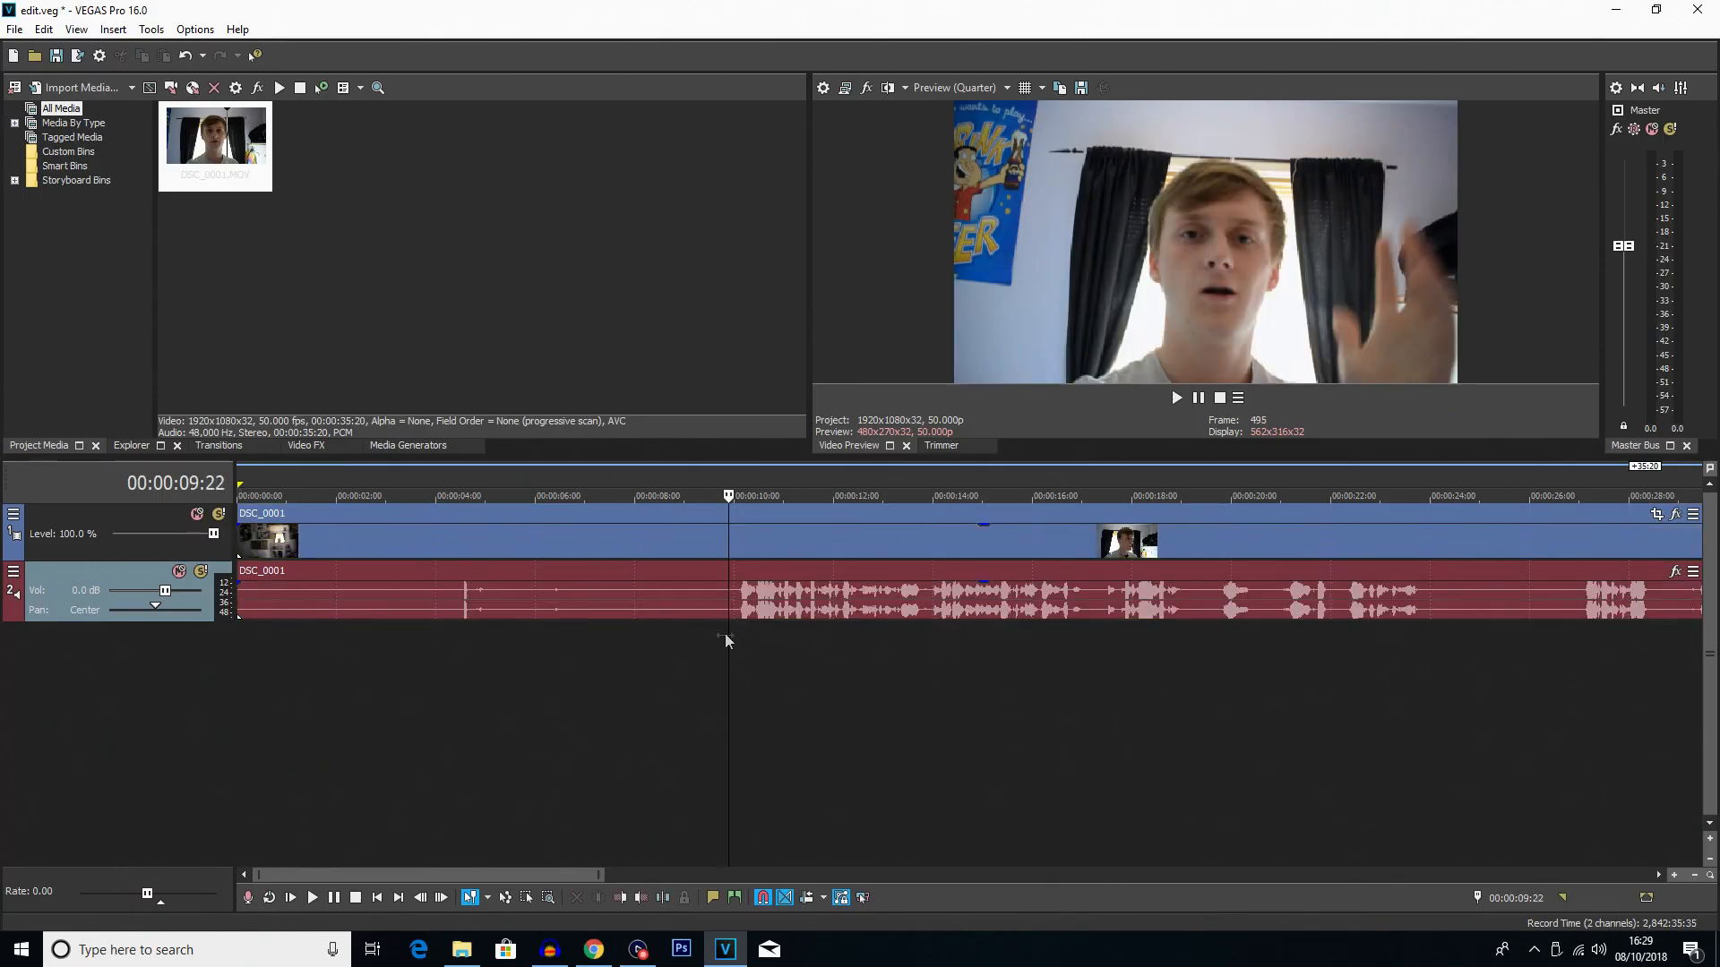
click(734, 641)
key(s)
click(650, 568)
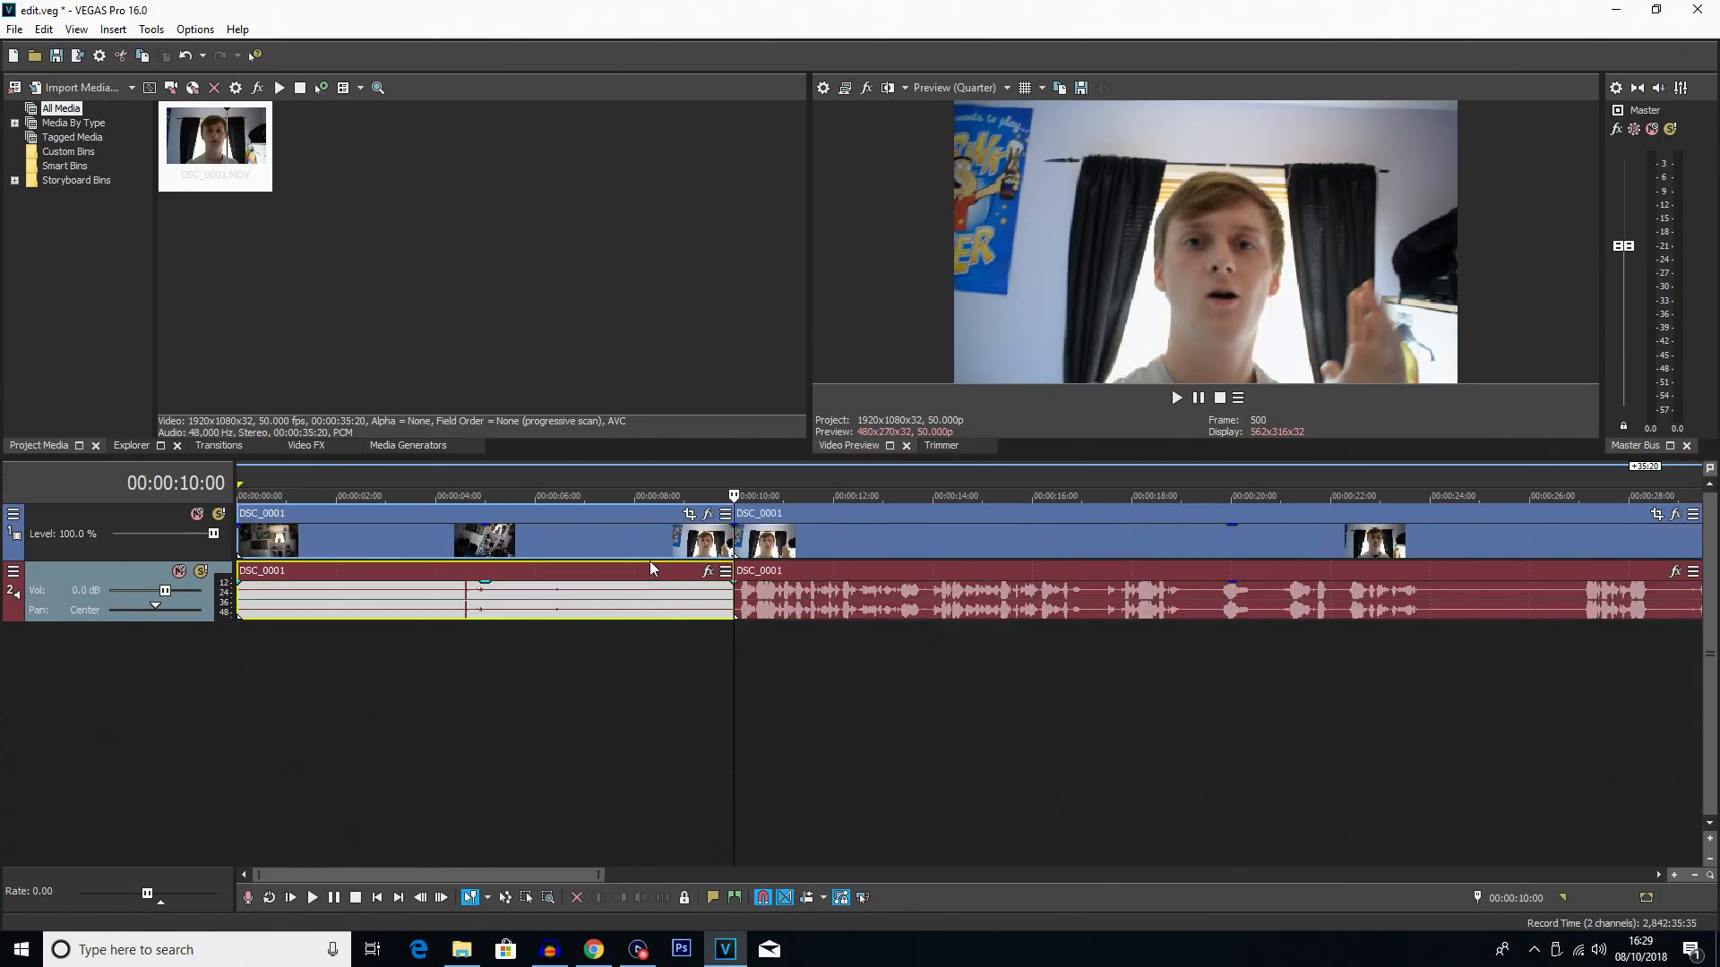
key(Delete)
drag(830, 541, 259, 544)
- Cut out the section from 00:00:17:01 to about 19 seconds and close the gap with the following clip
click(551, 548)
key(space)
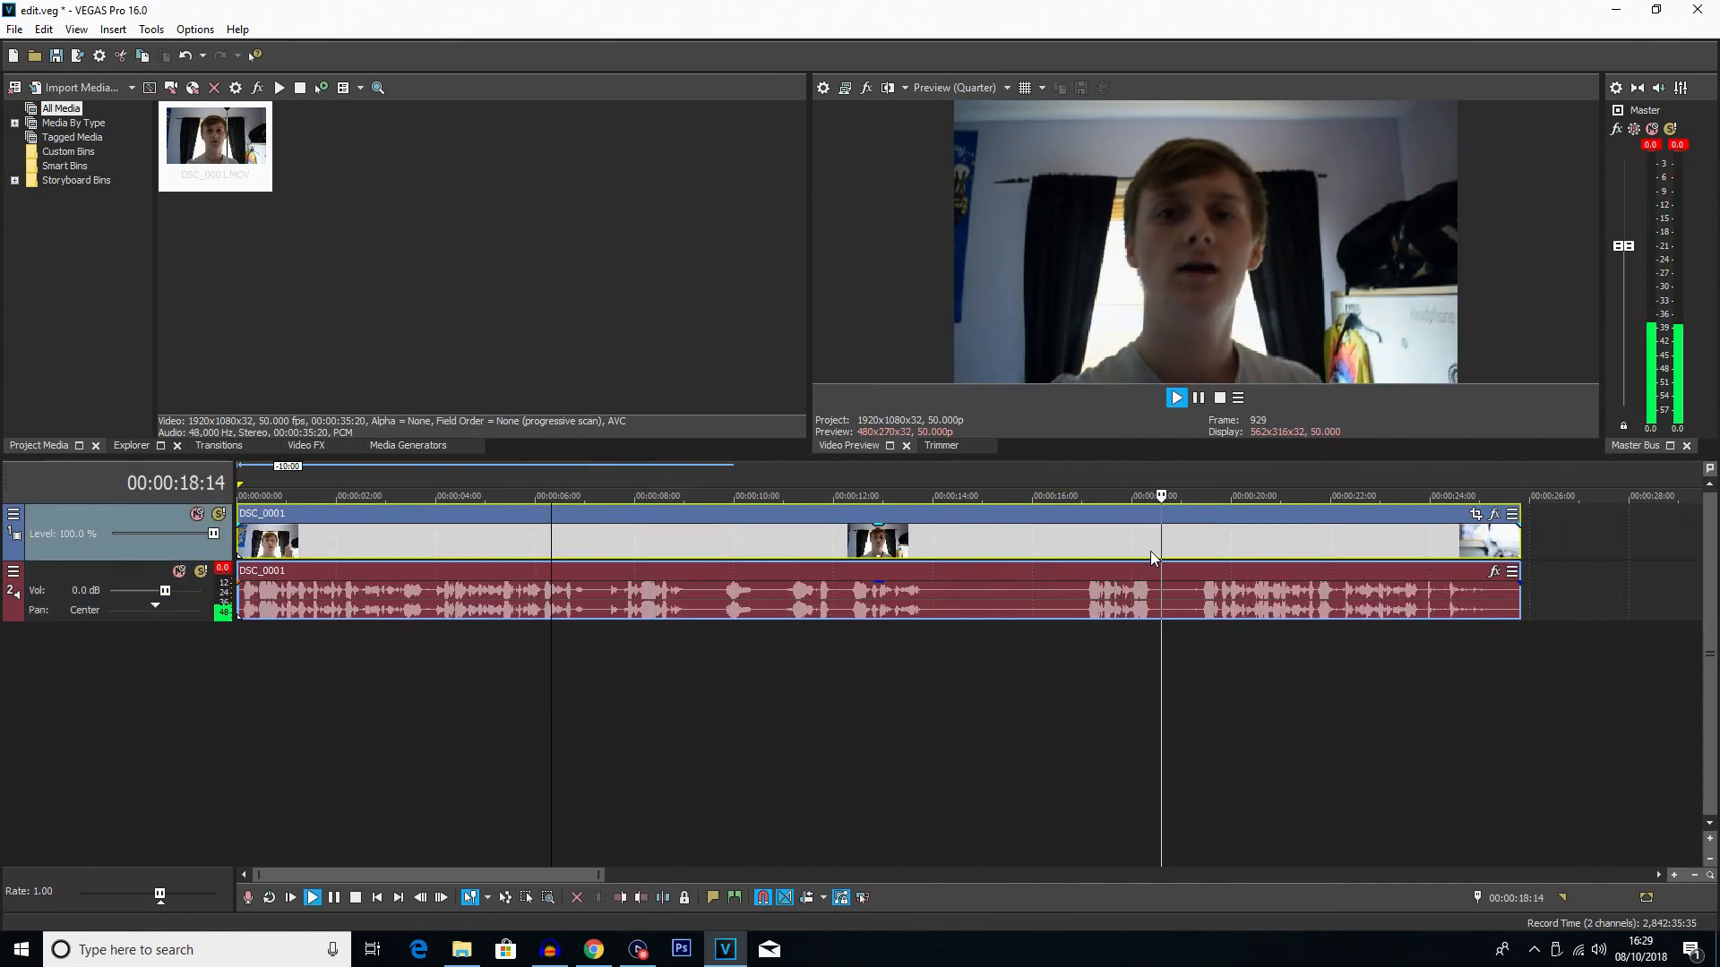
key(space)
click(1084, 550)
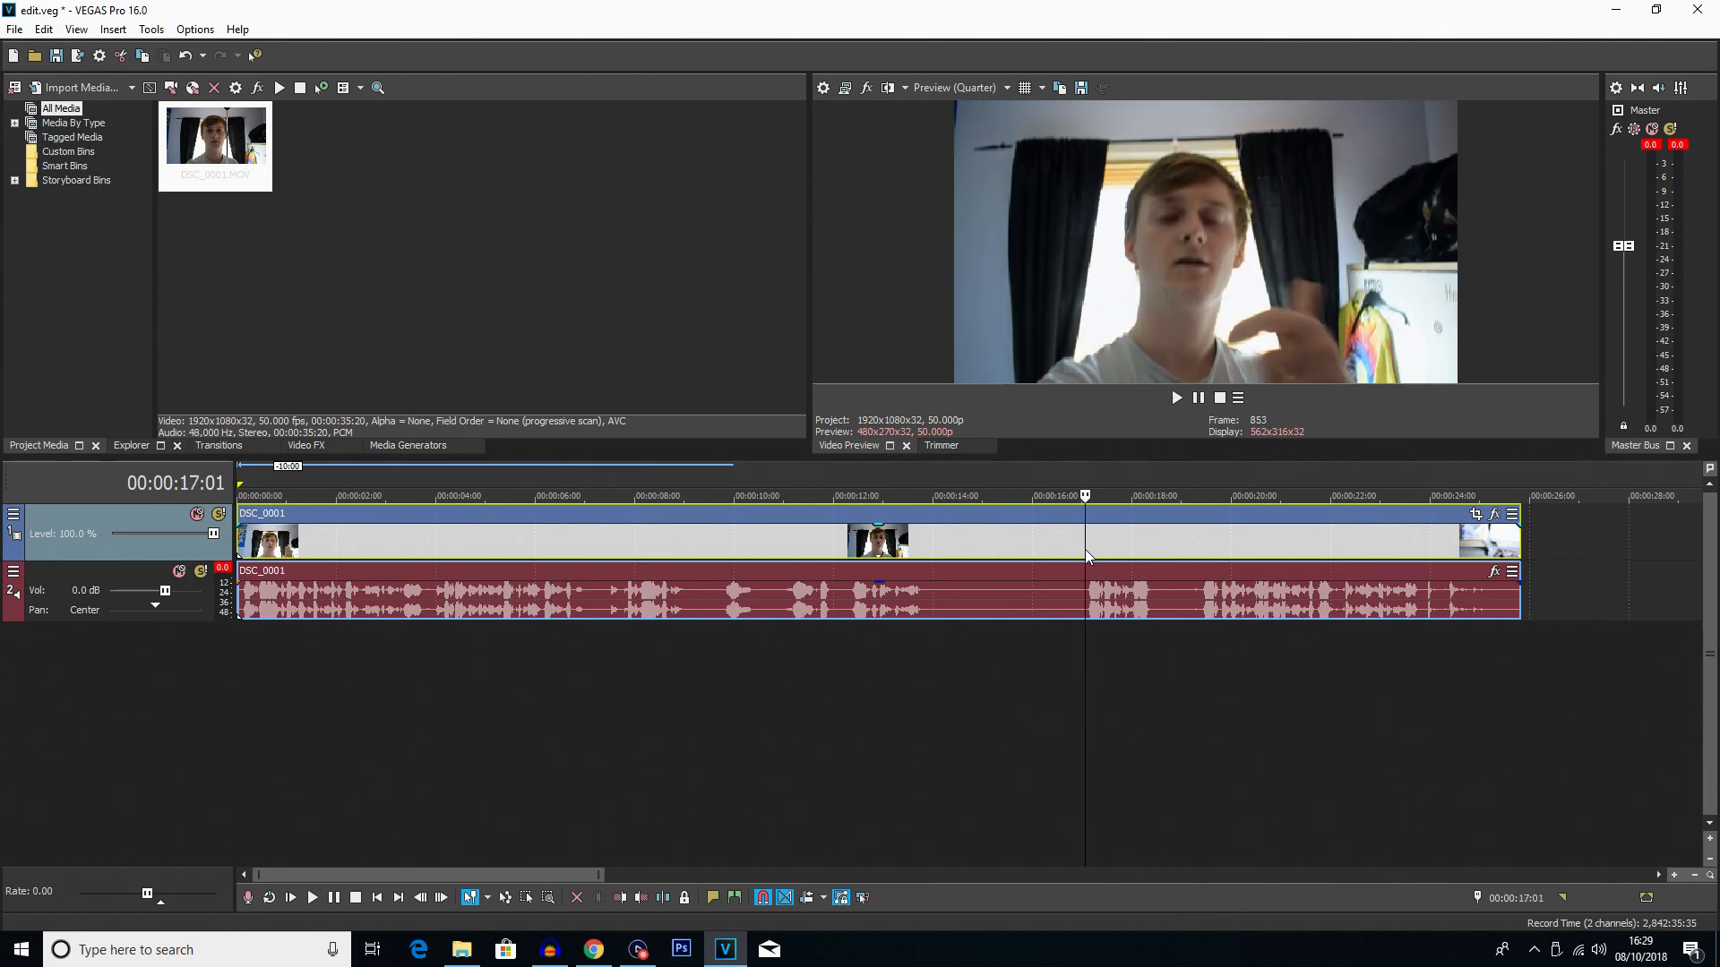
key(s)
click(1197, 550)
key(s)
click(1130, 548)
key(Delete)
drag(1245, 550, 1140, 543)
- Split the last clip at 00:00:21:16 and delete the footage after the cut
click(1291, 559)
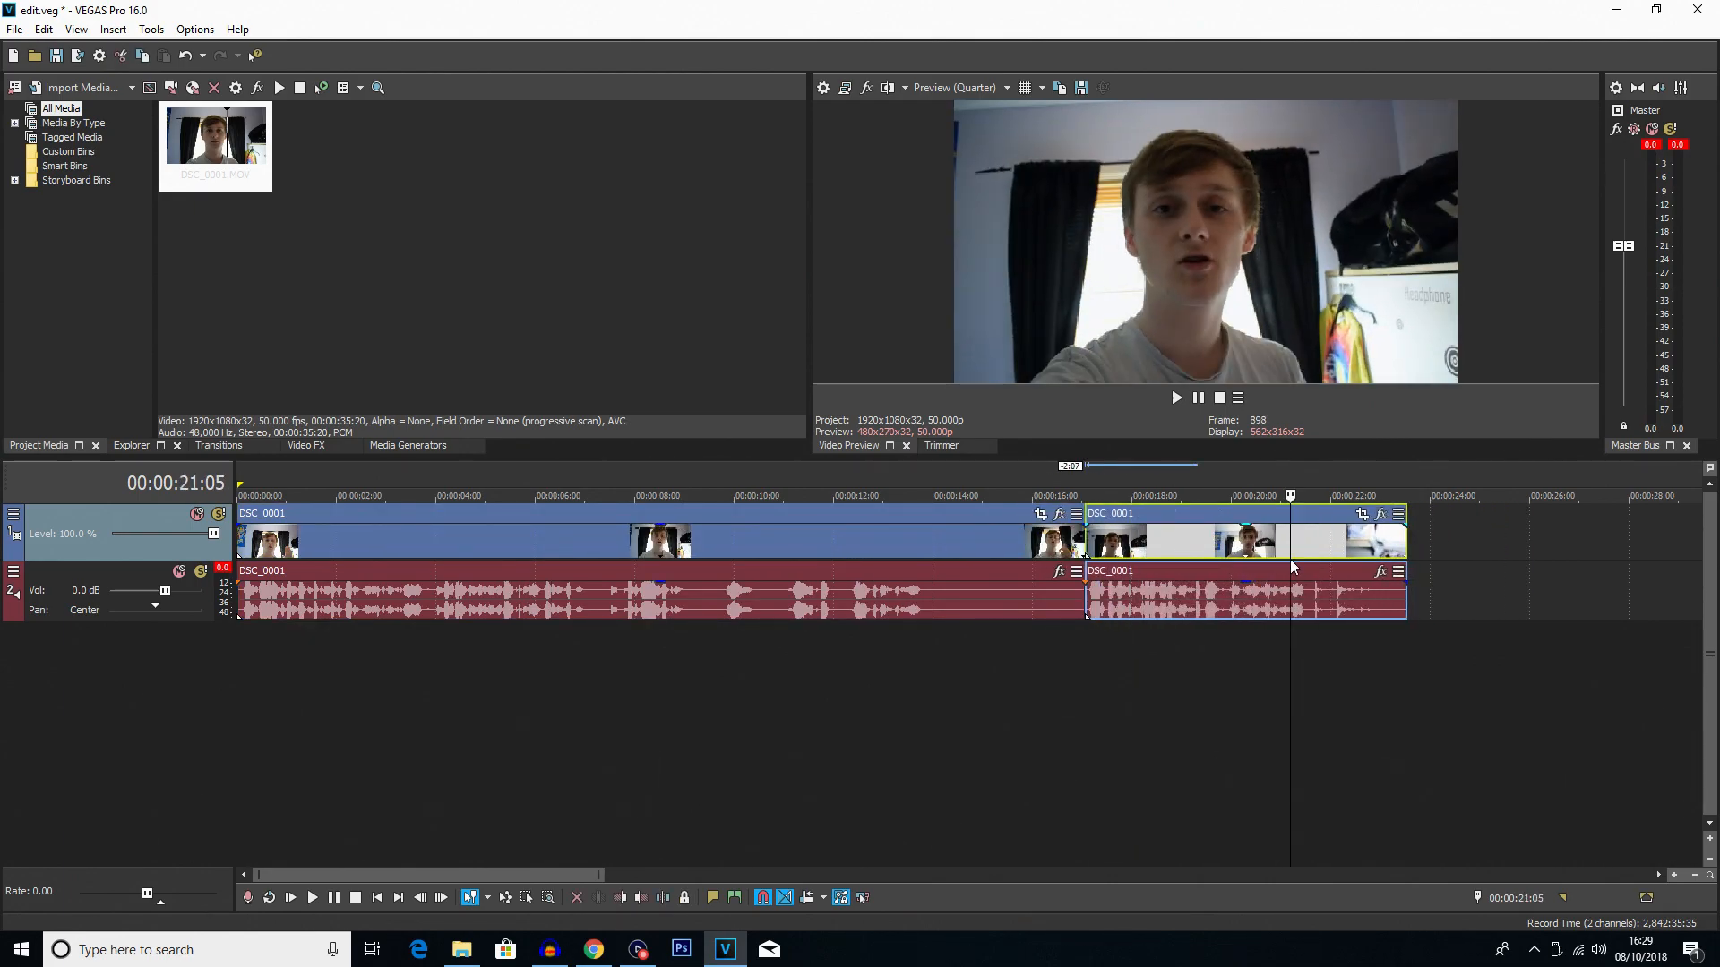
key(space)
key(space)
click(1317, 553)
click(1313, 553)
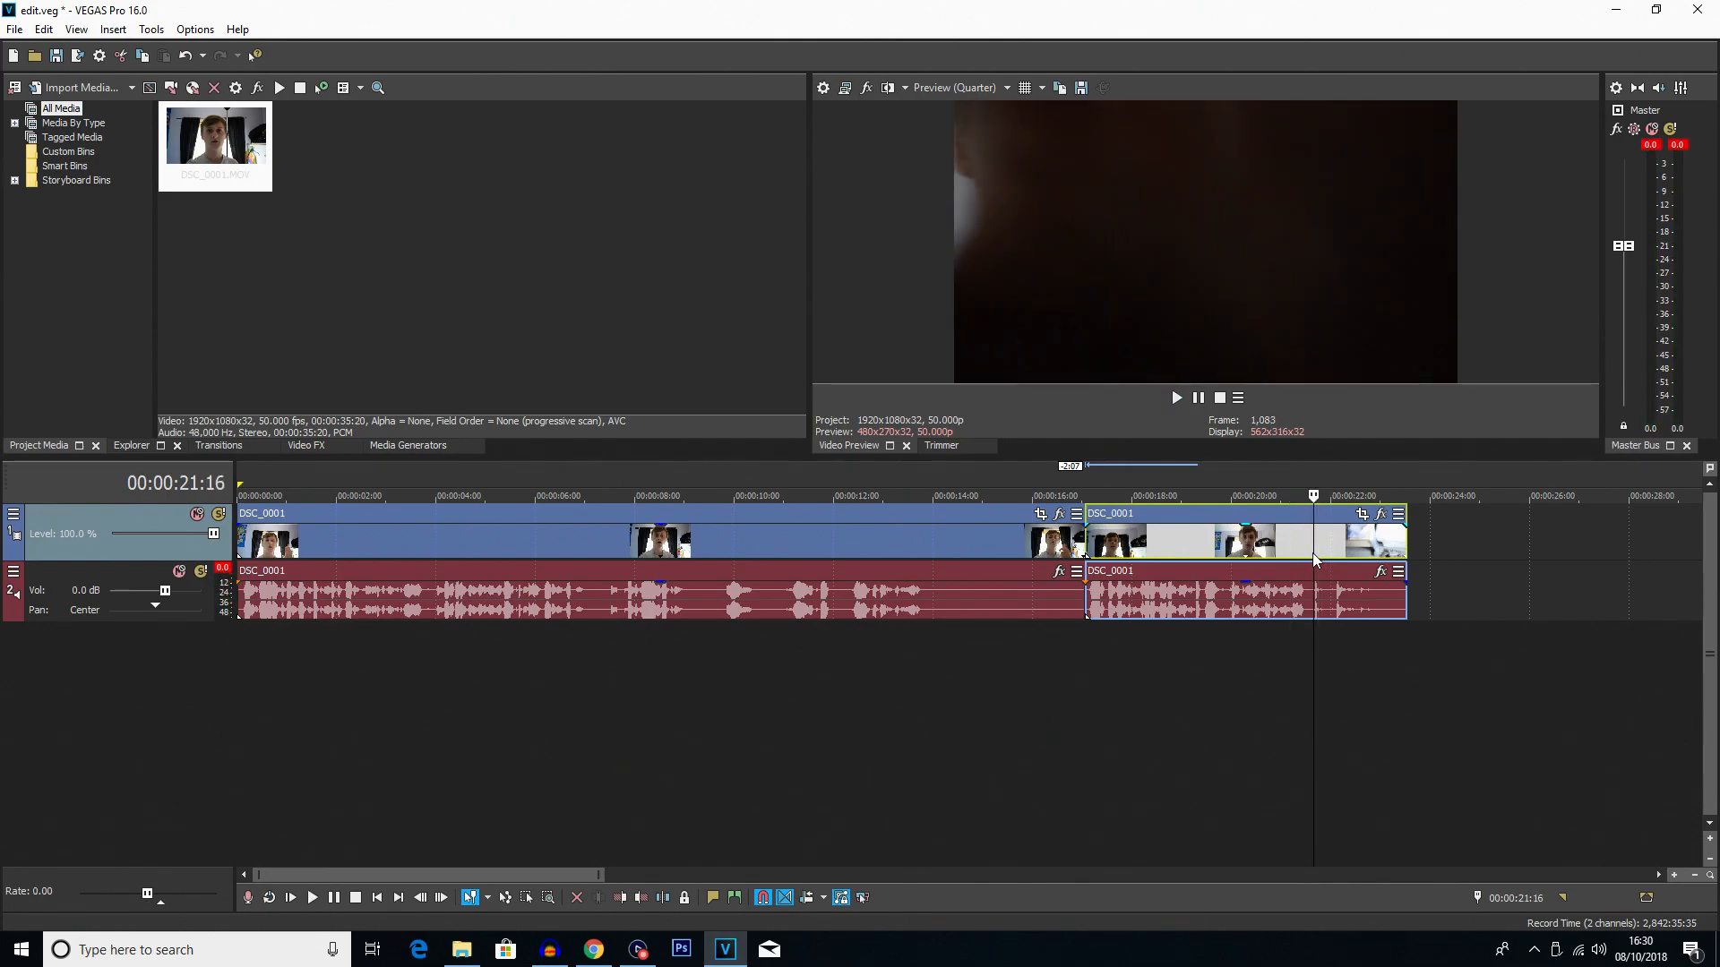
key(s)
click(1343, 554)
key(Delete)
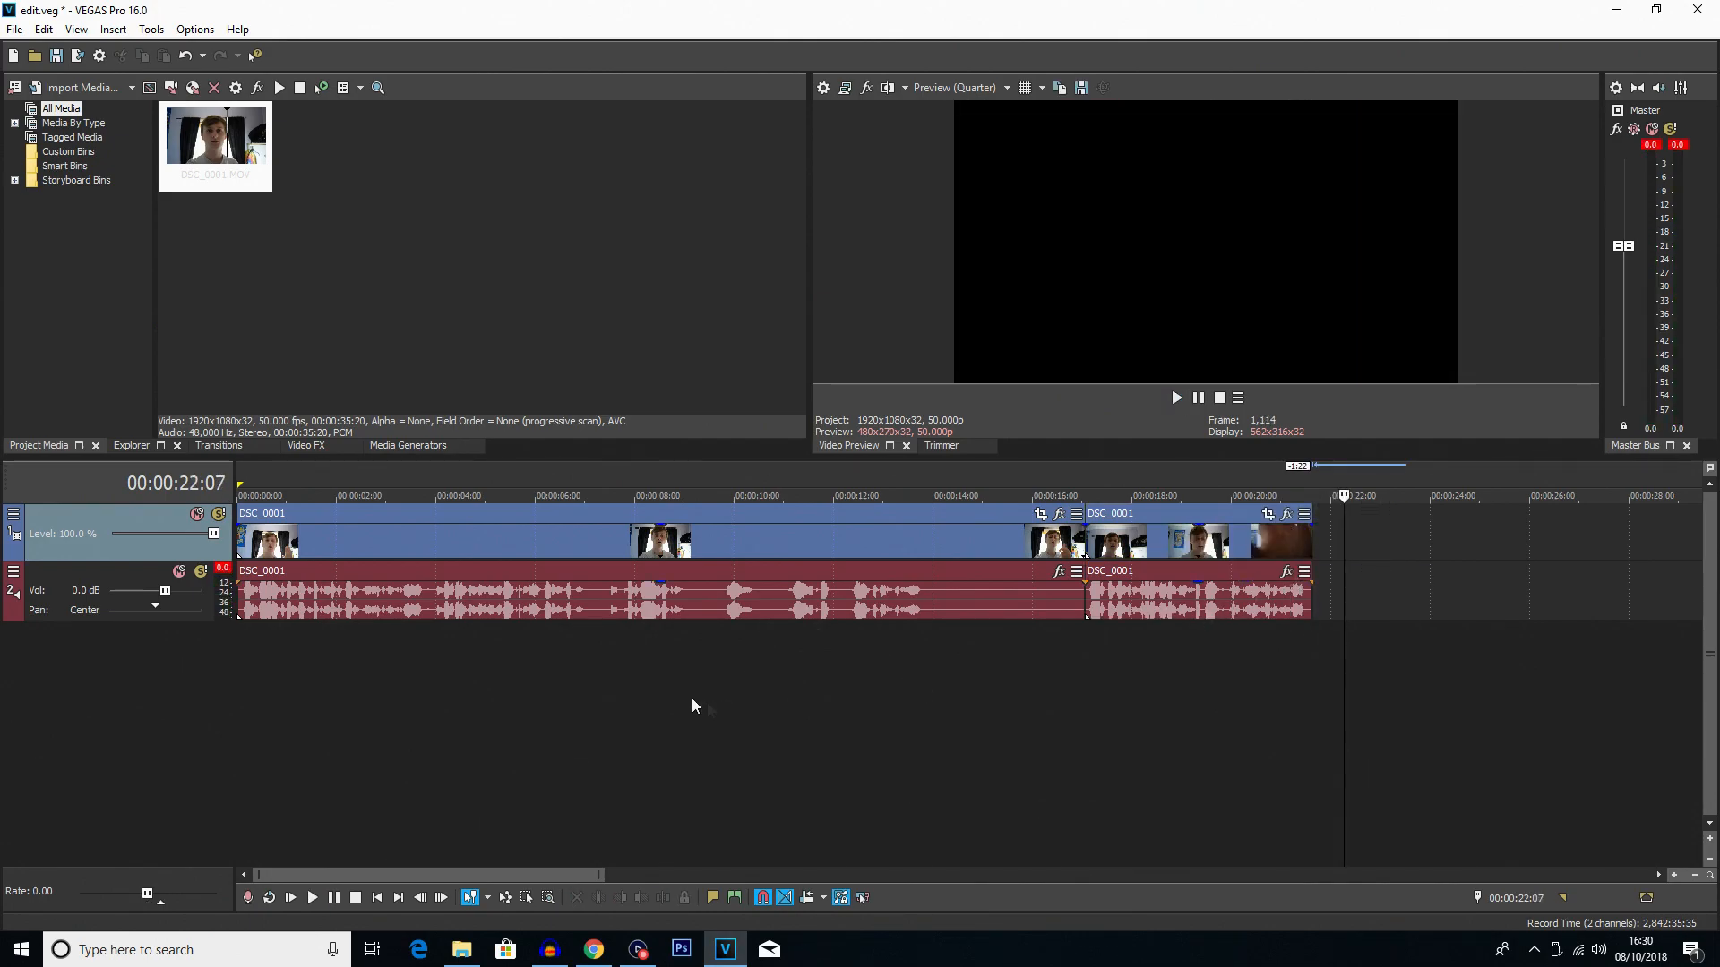
- Review the first clip's talking section and split the clip at 00:00:07:05
click(430, 665)
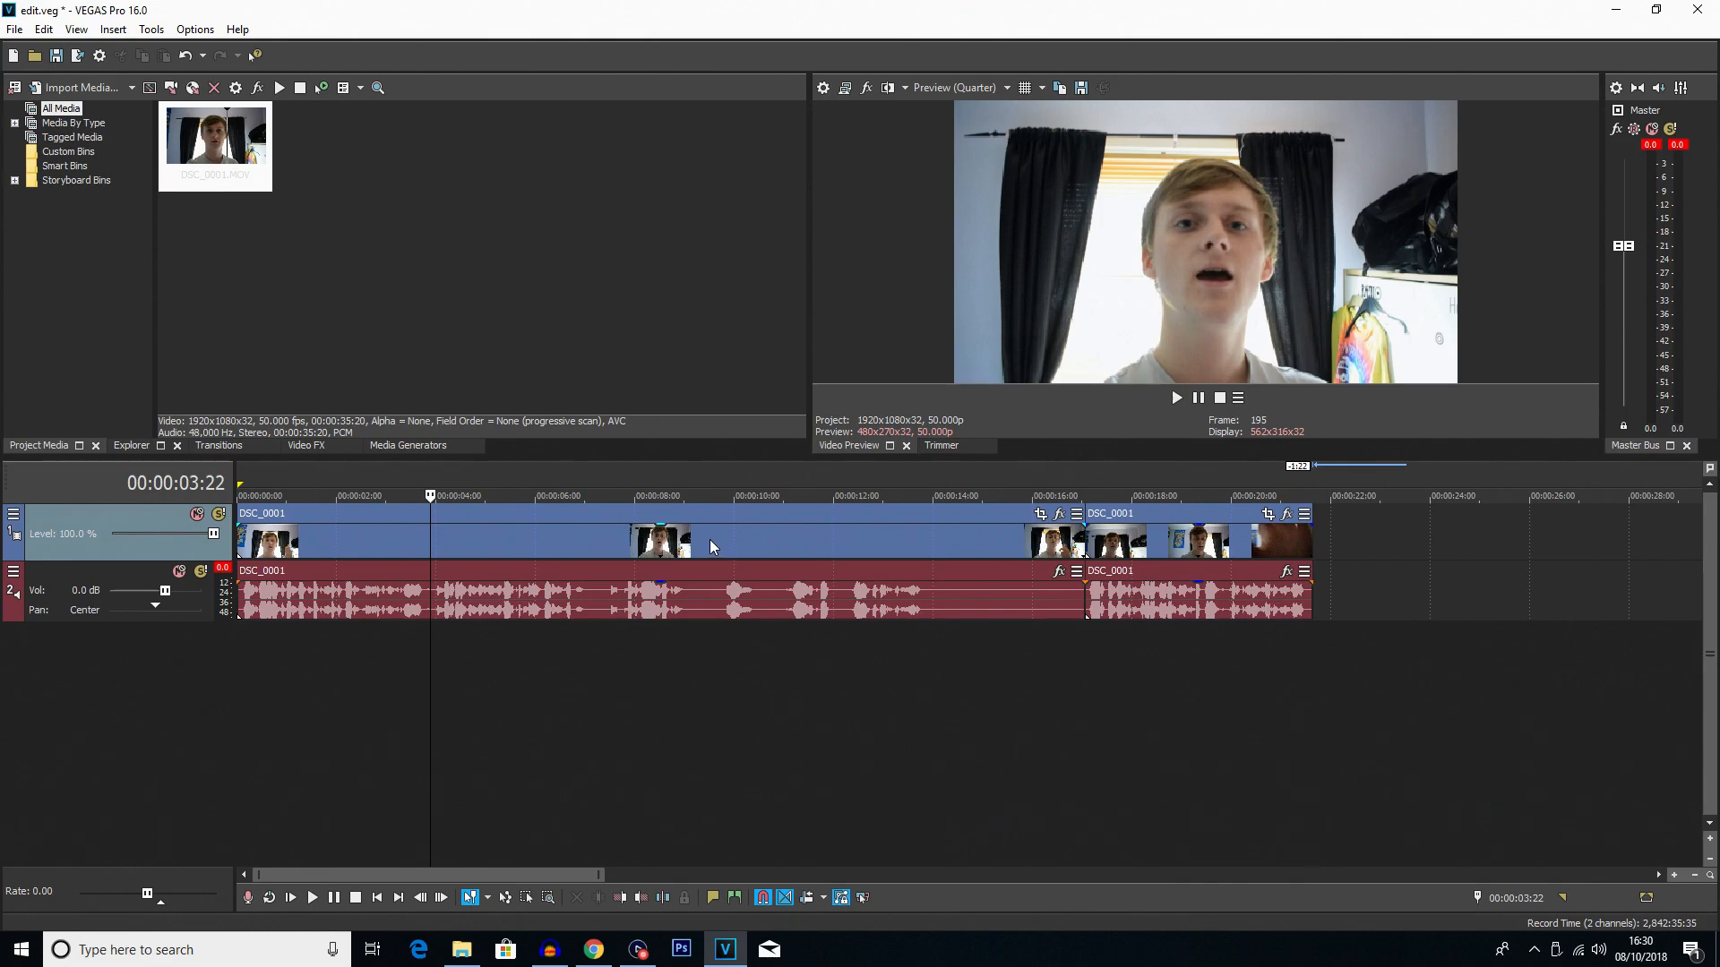
click(819, 542)
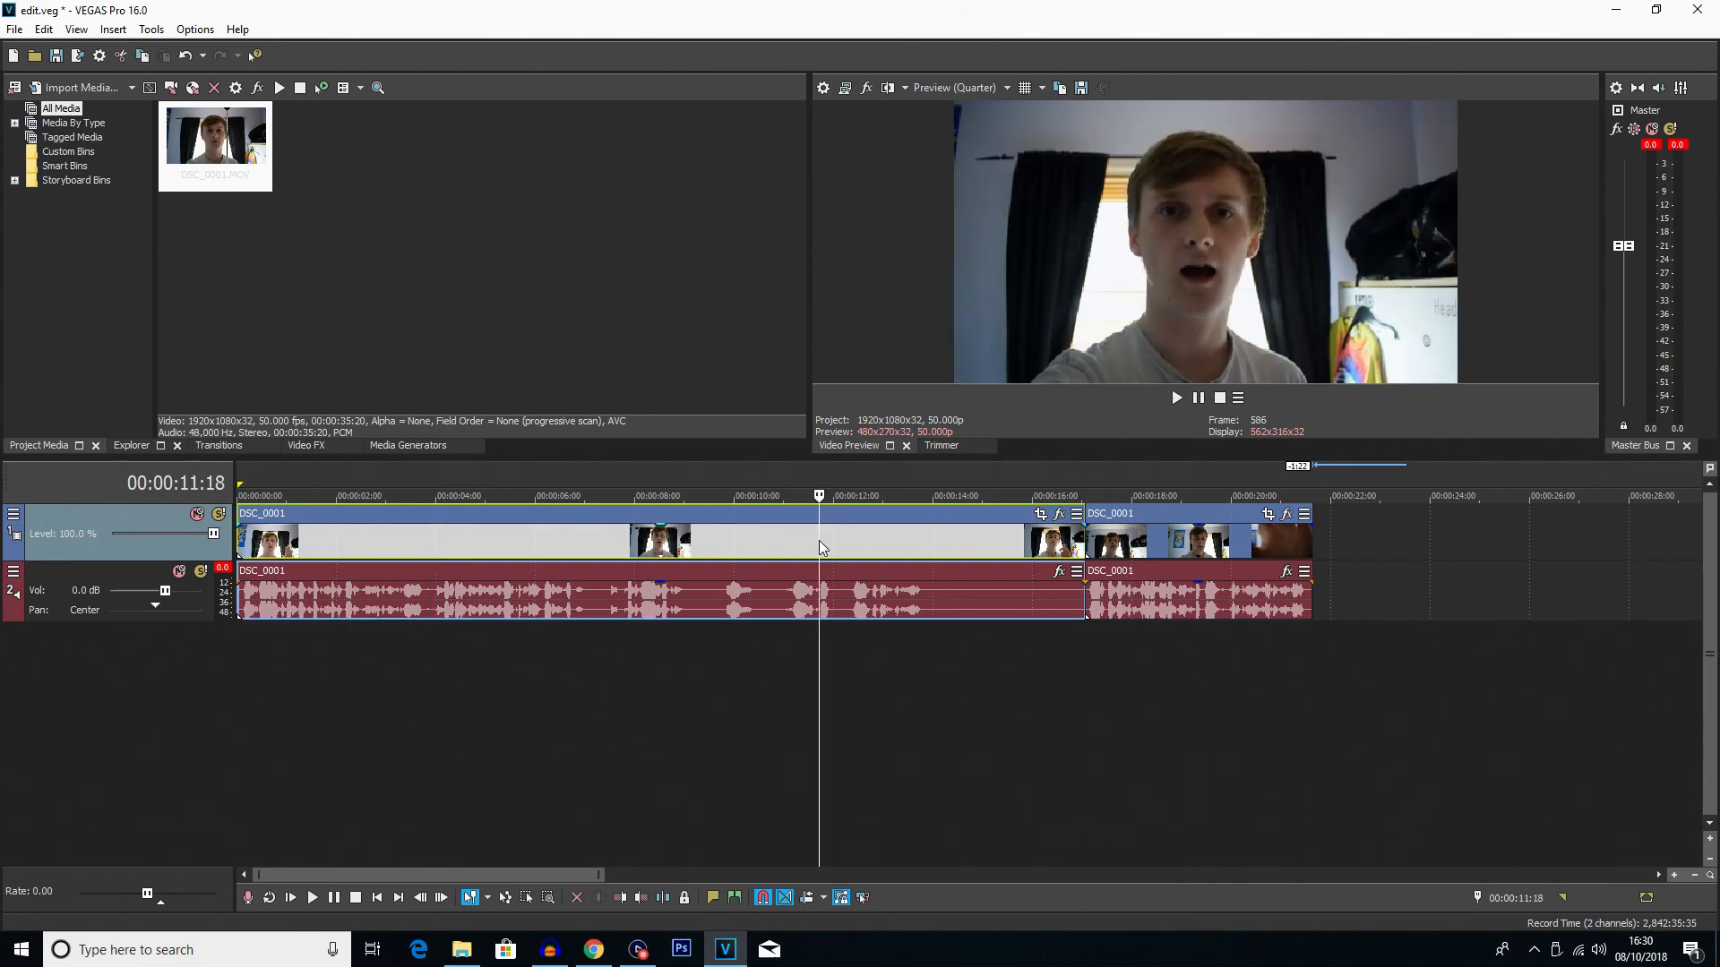
click(698, 549)
click(643, 547)
key(space)
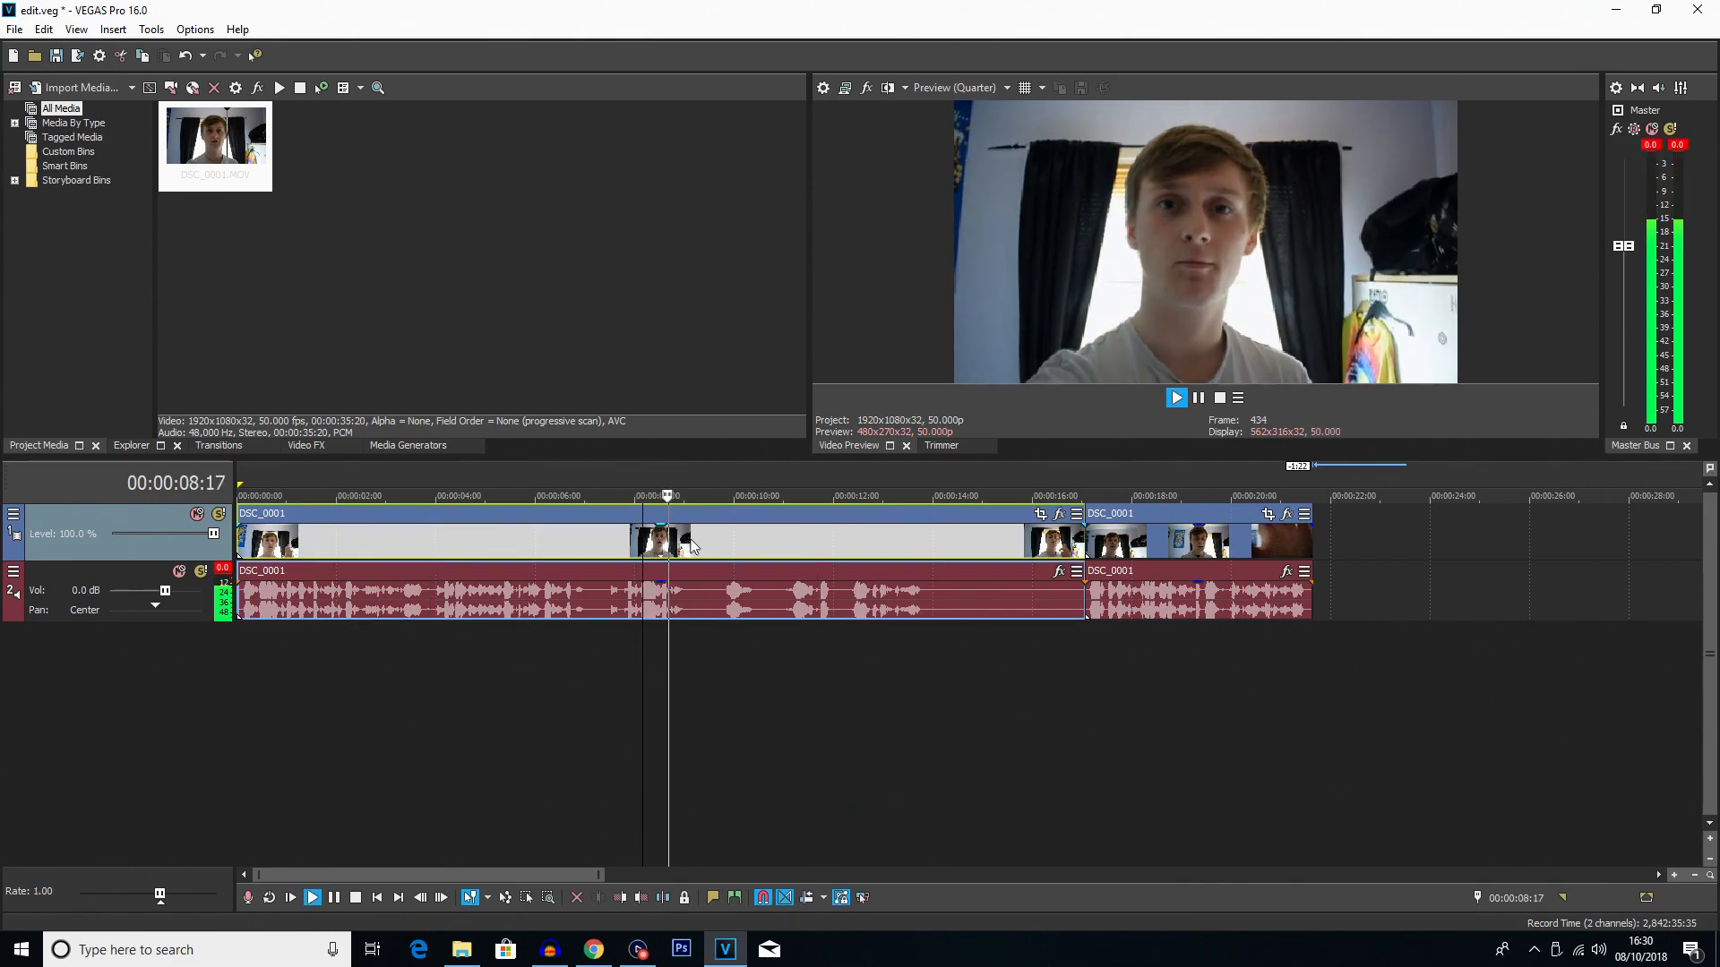
click(566, 540)
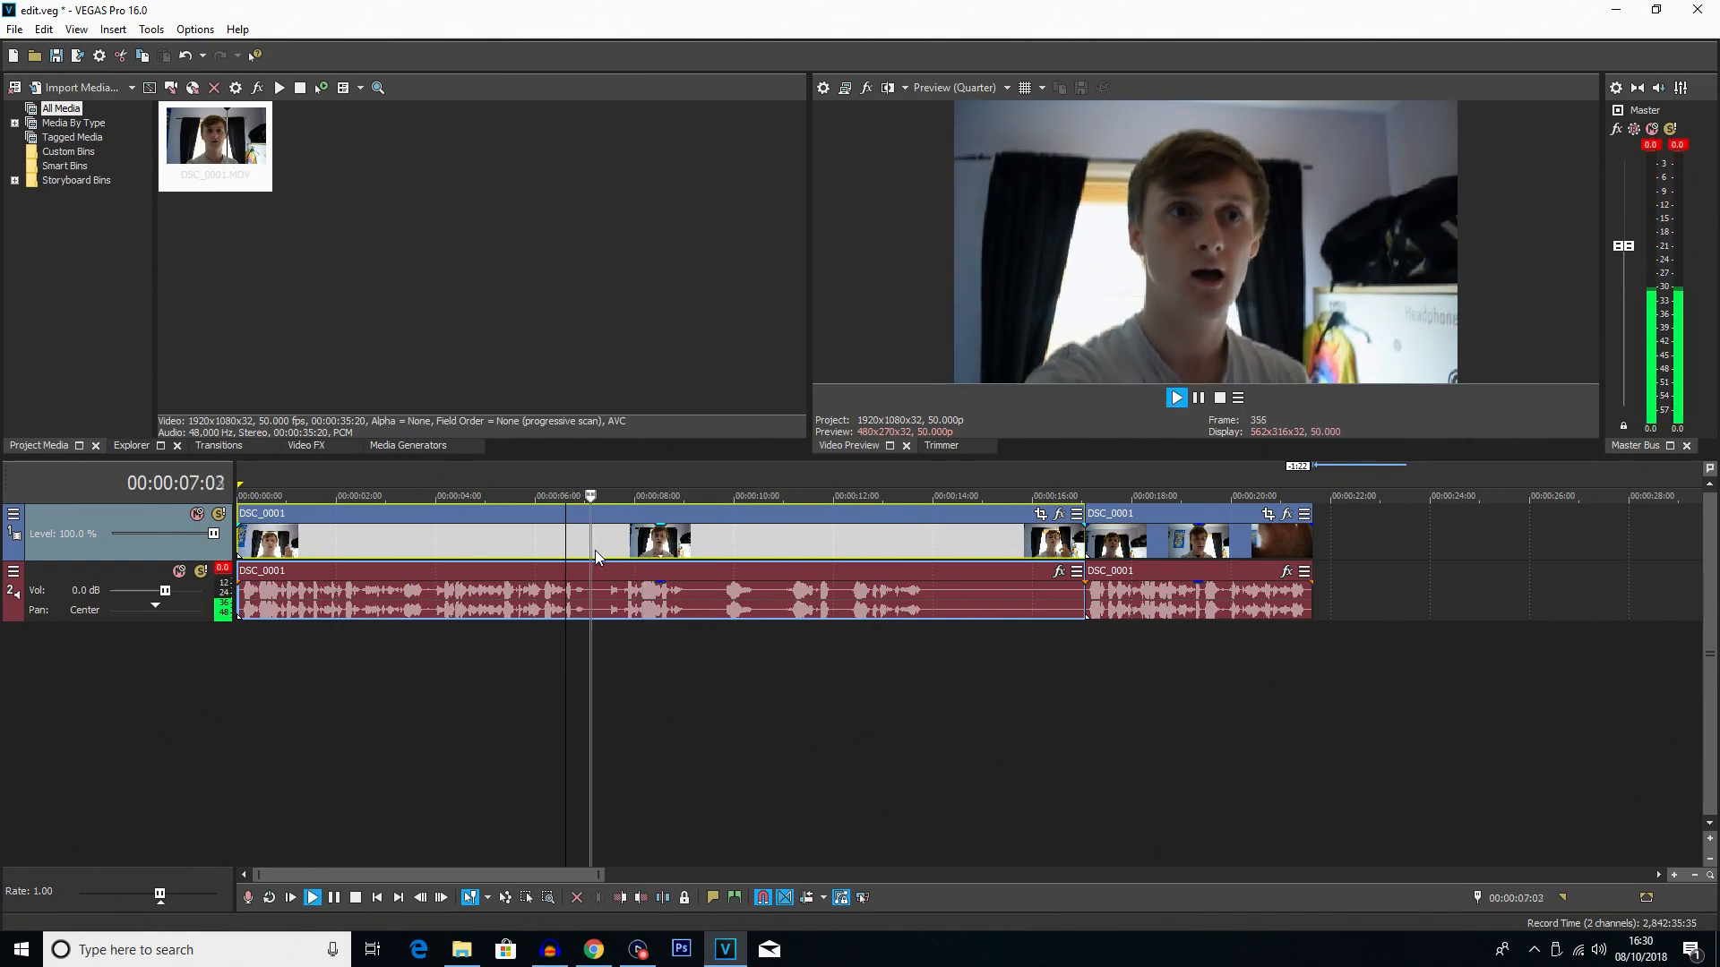
key(space)
click(596, 546)
key(s)
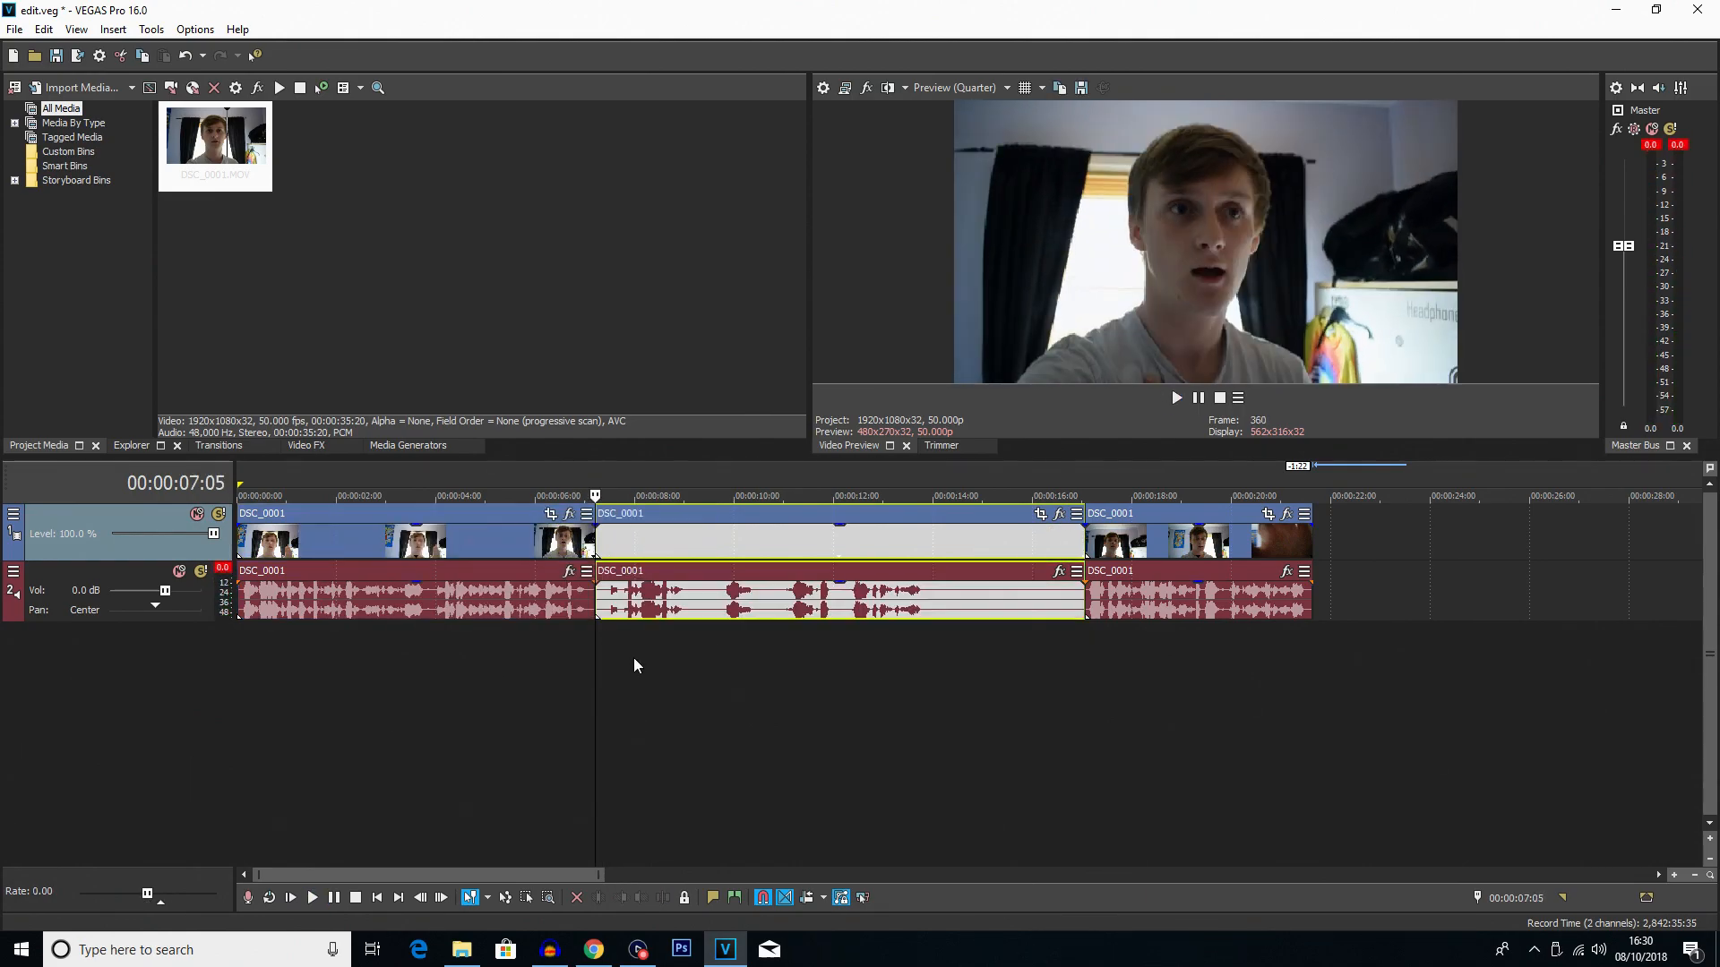
- Apply the Bézier Masking effect with the Circle preset to the middle clip
click(482, 544)
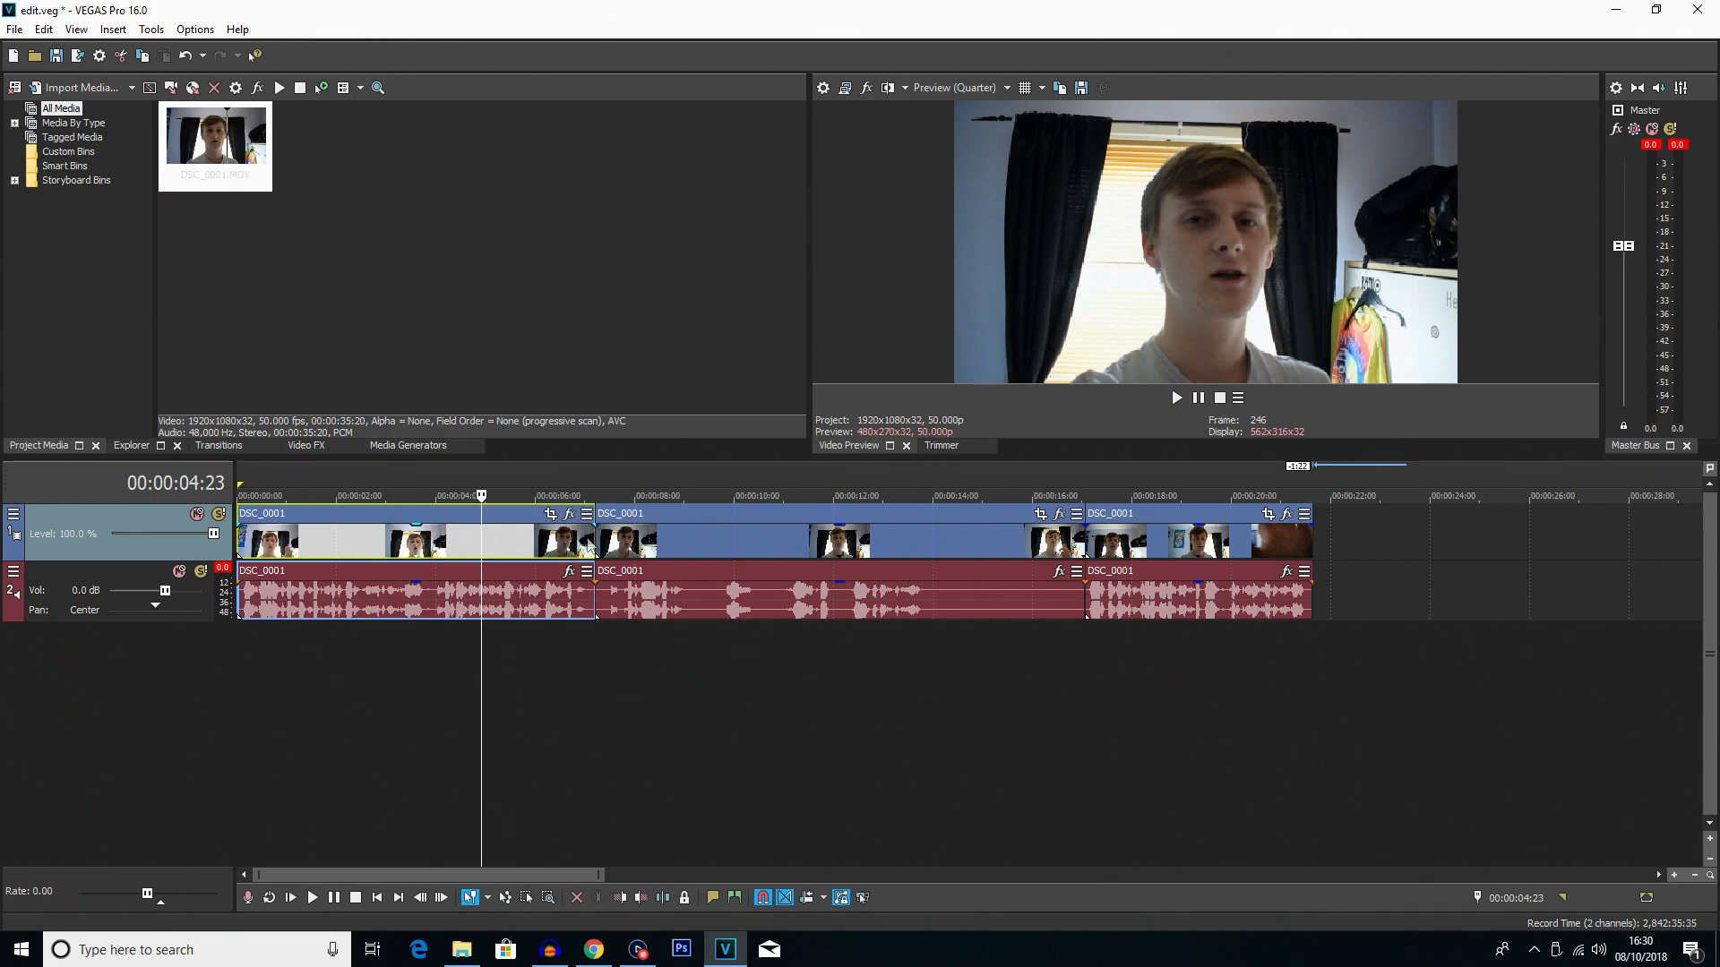
click(695, 545)
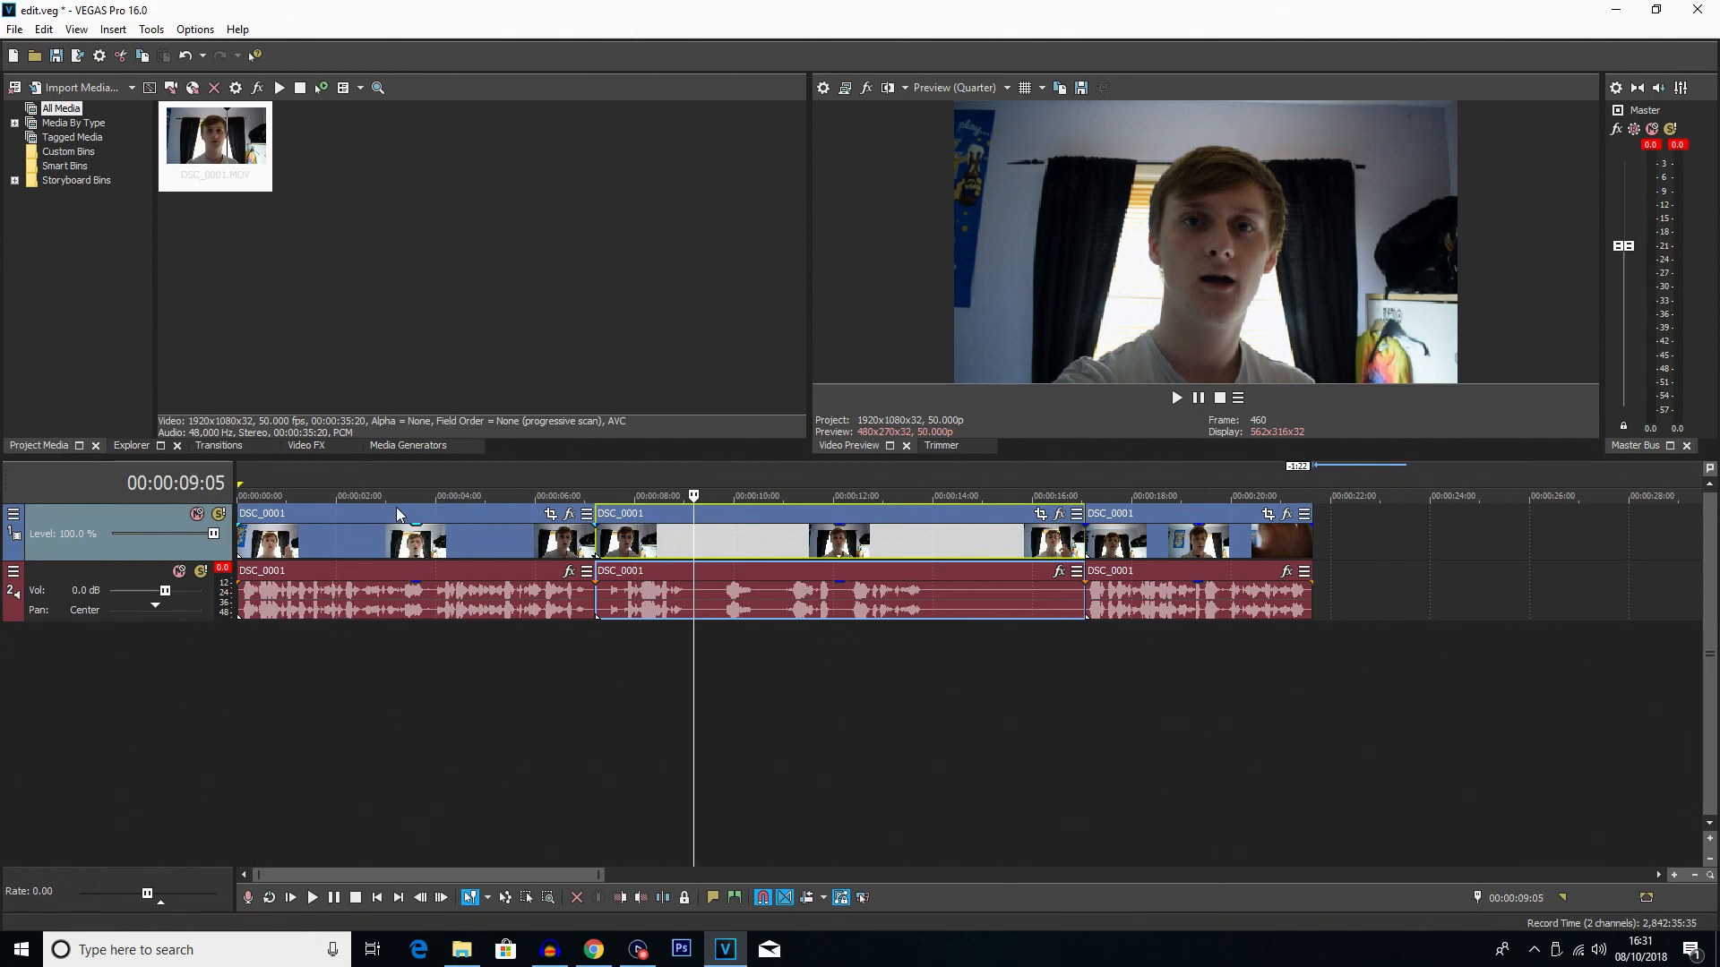
click(306, 445)
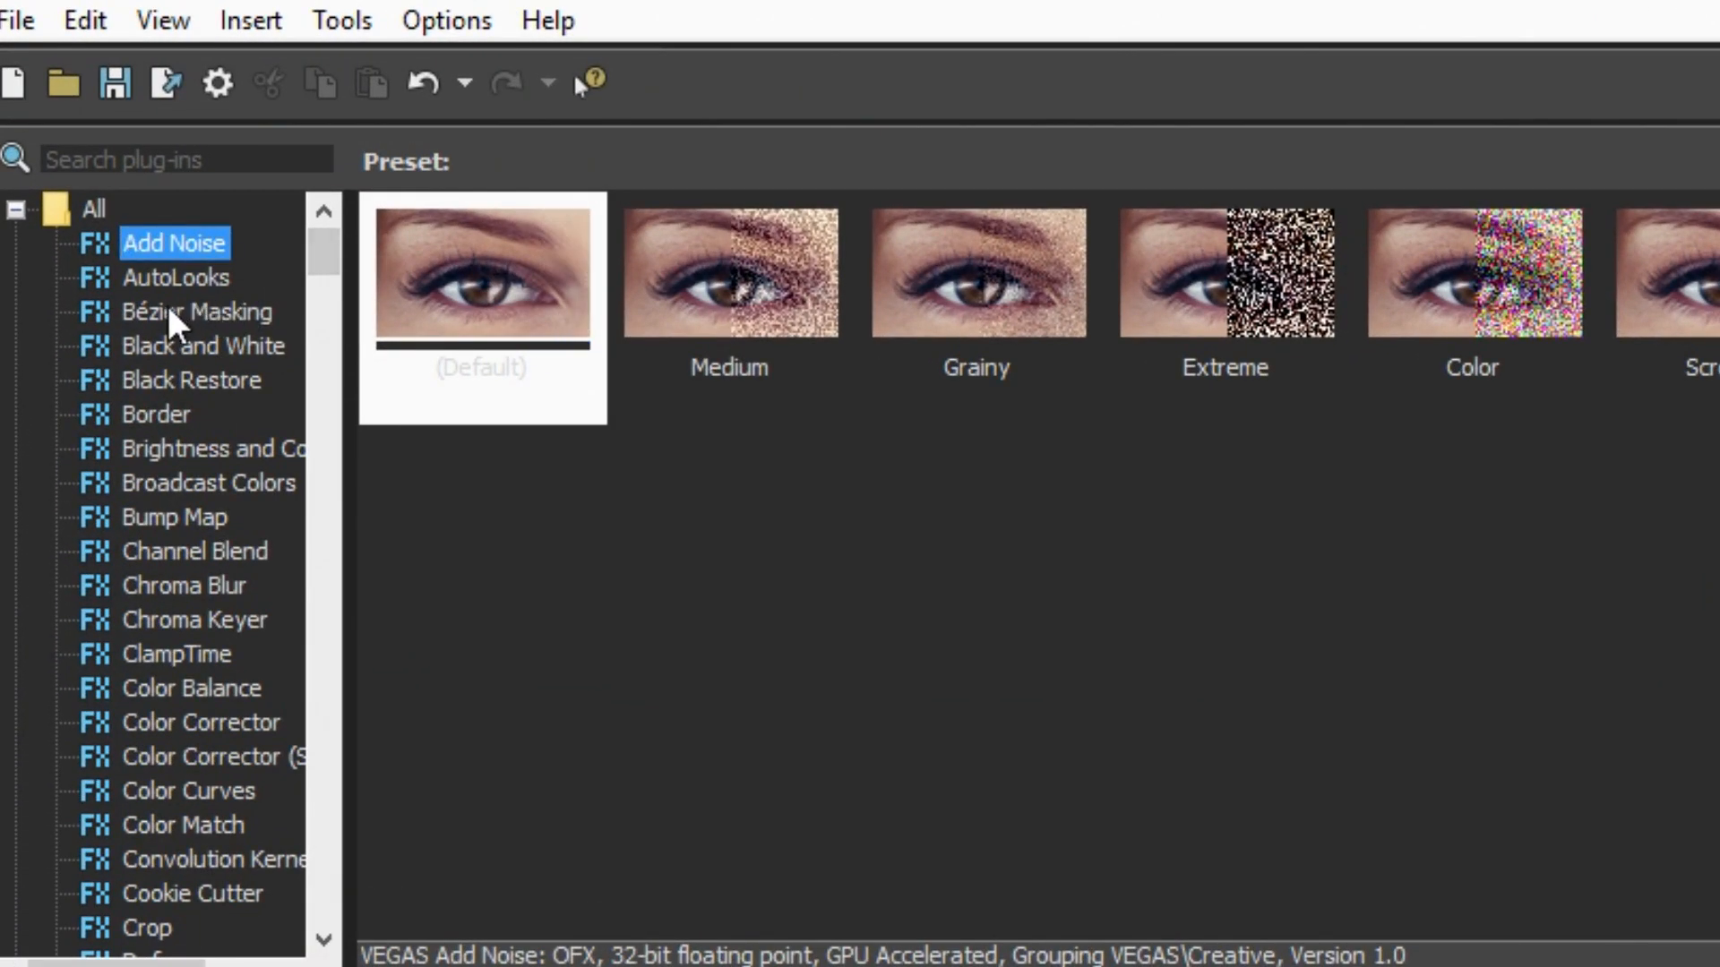
click(71, 153)
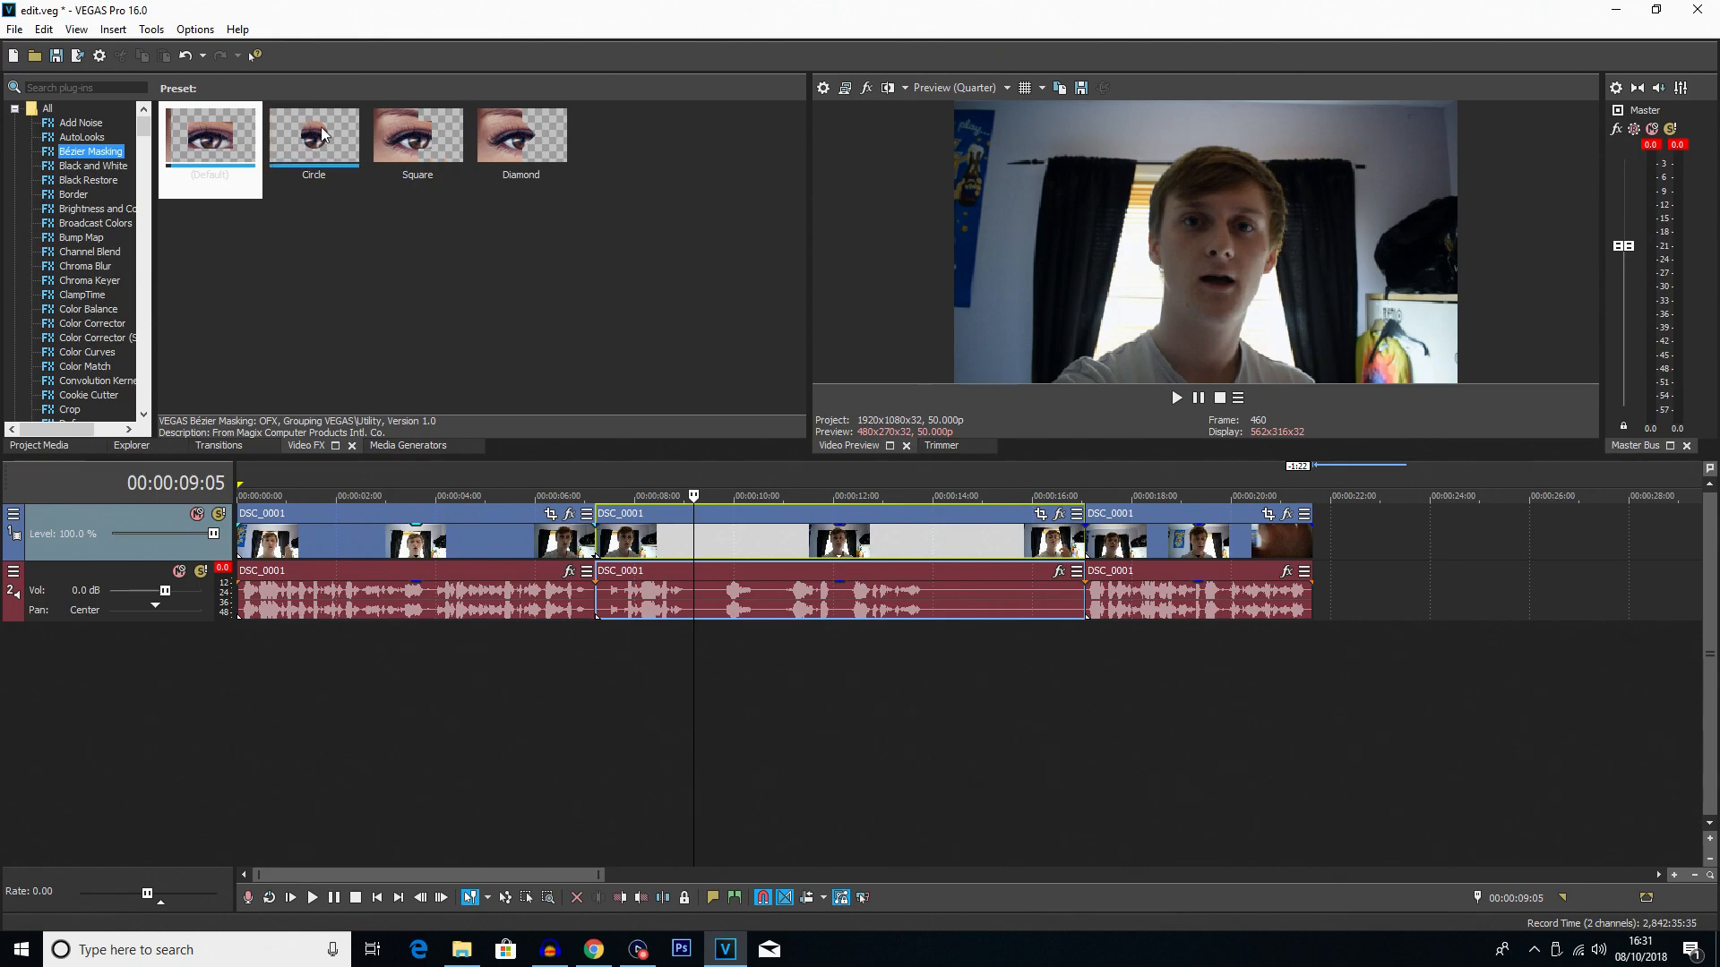
drag(316, 136, 792, 550)
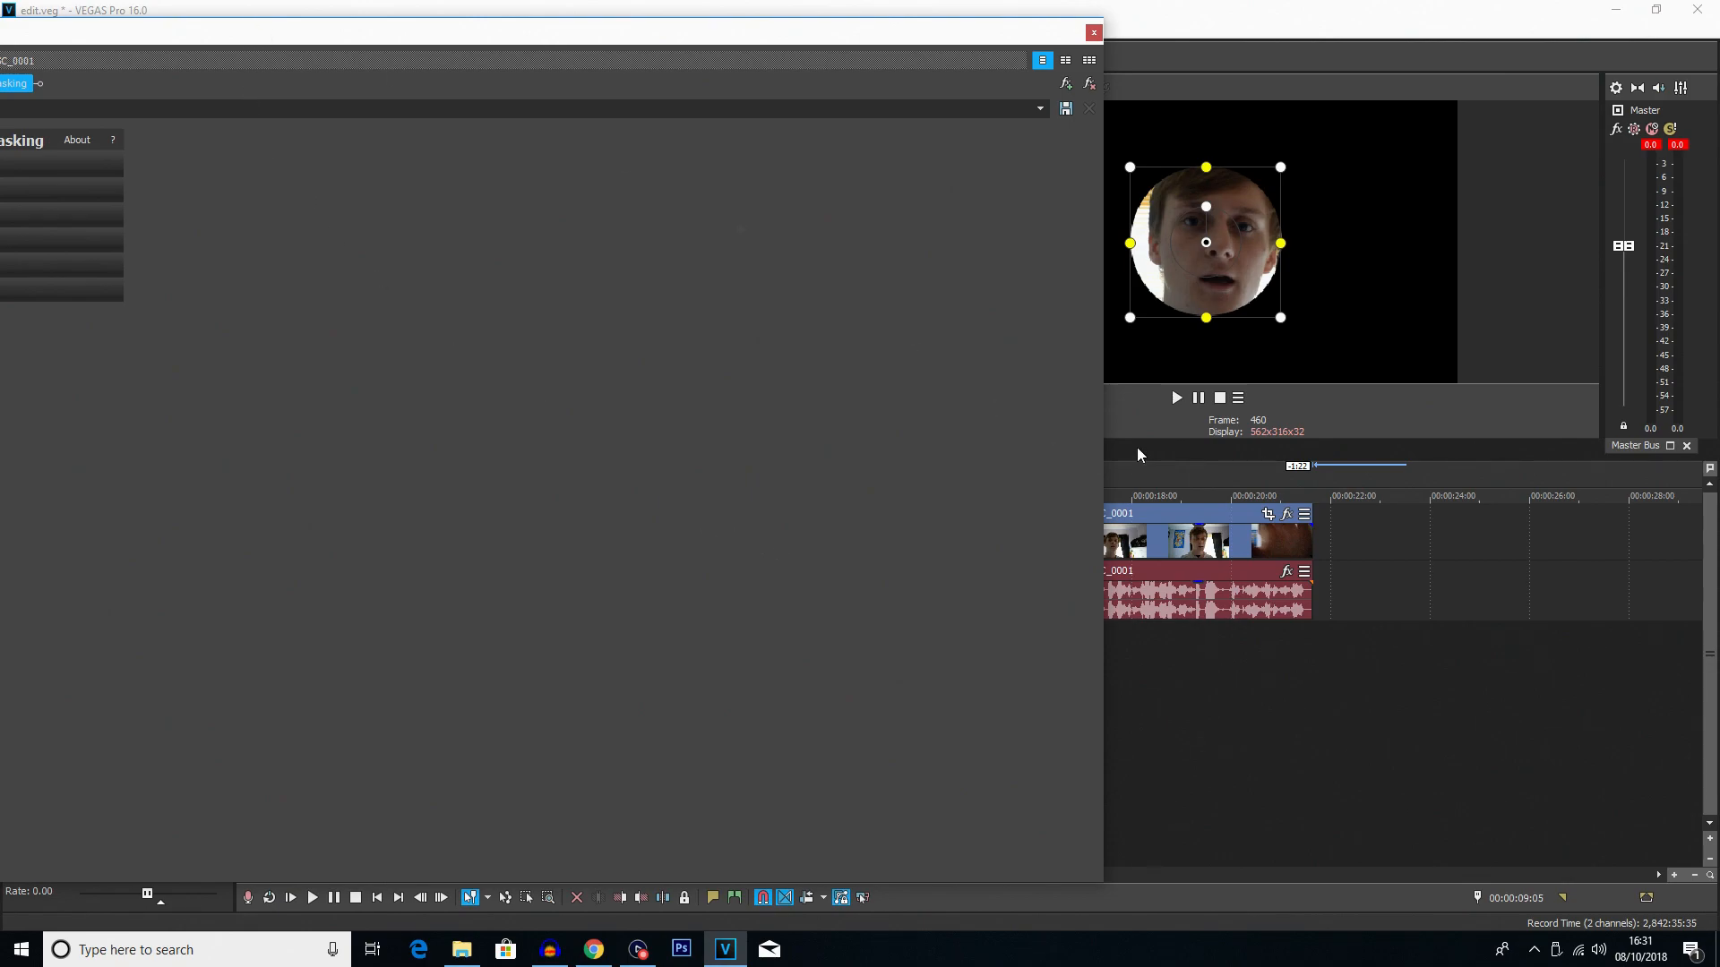
- Shrink the effect window clear of the preview and fit the mask to the face, about 0.231 wide and 0.480 high
drag(1104, 385, 635, 385)
drag(365, 40, 729, 24)
drag(932, 874, 778, 653)
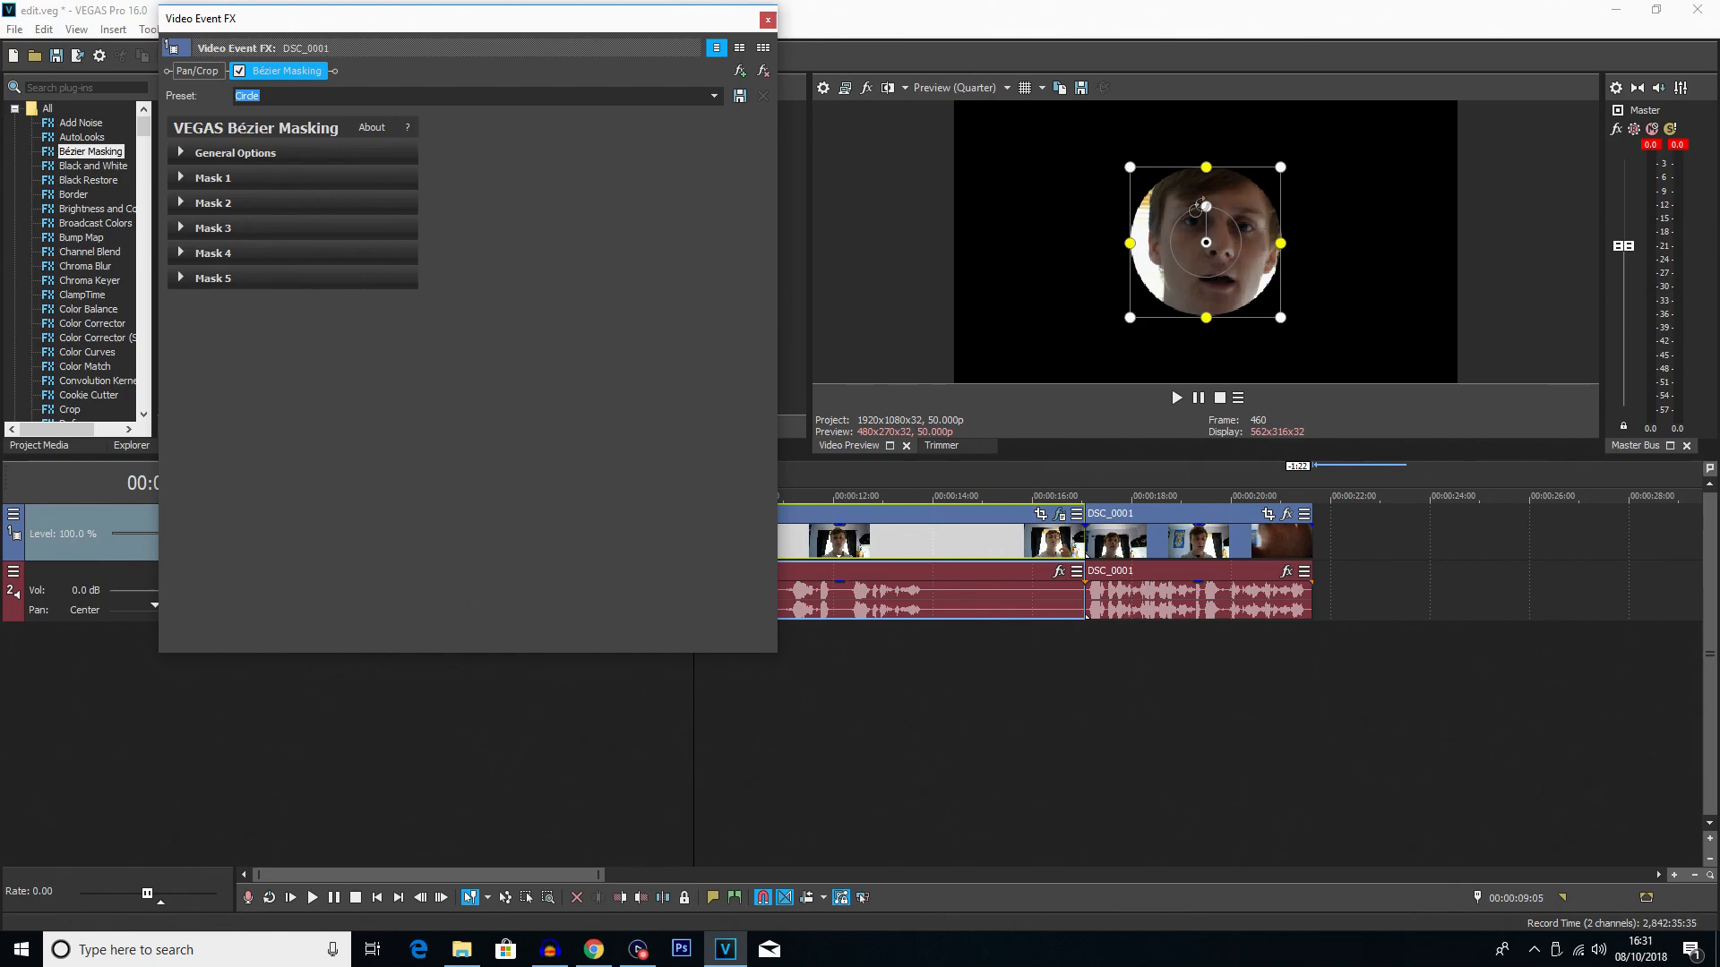
drag(1213, 244, 1227, 244)
mouse_move(1223, 165)
mouse_down()
mouse_move(1225, 150)
mouse_move(1278, 155)
mouse_move(1256, 193)
mouse_move(1222, 174)
mouse_move(1232, 195)
mouse_up()
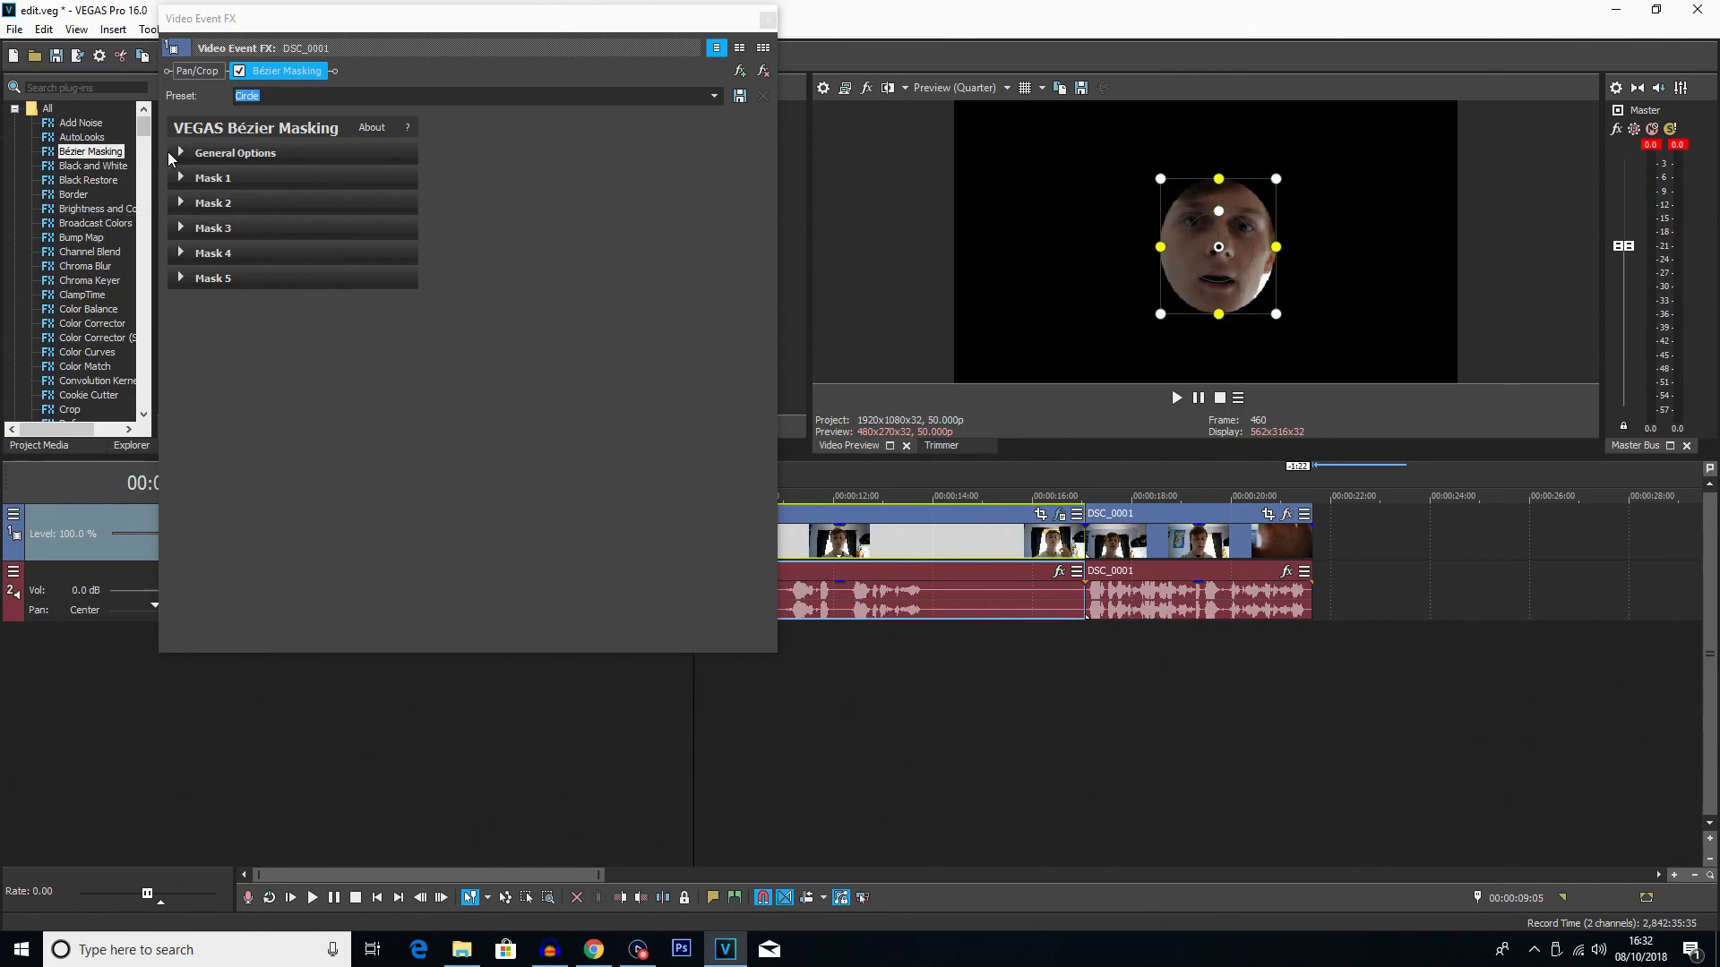
- Track Mask 1 through the middle clip with High precision, Location mode and a keyframe interval of 5
click(179, 179)
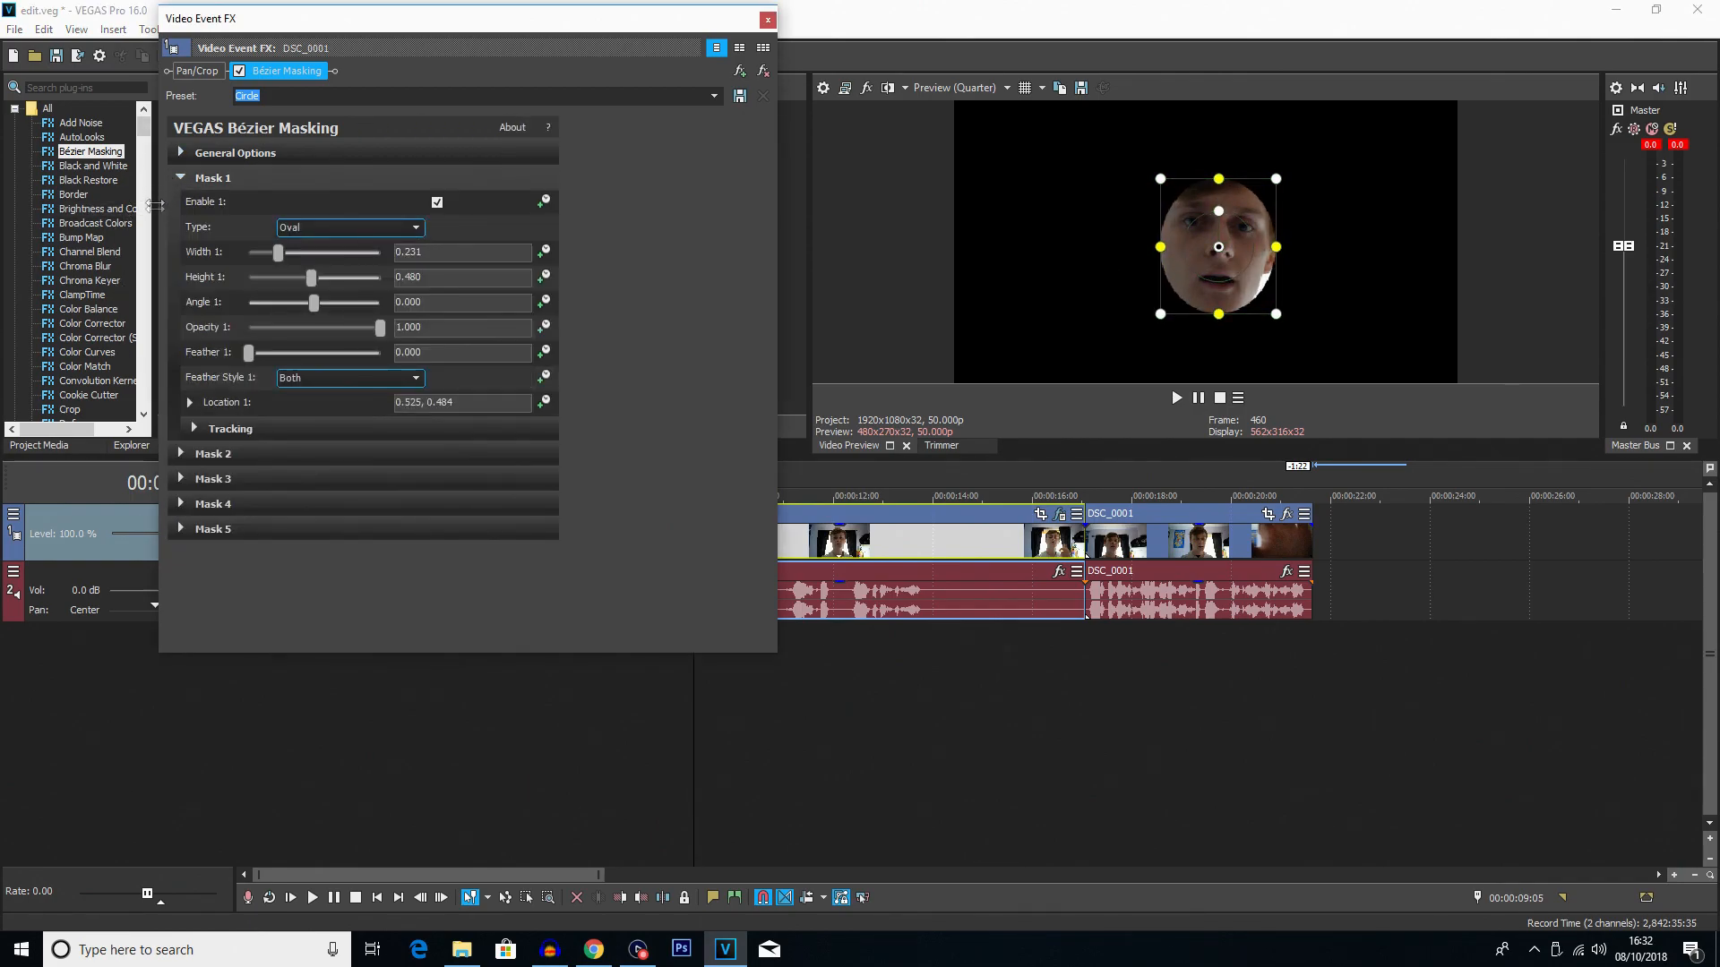
click(196, 429)
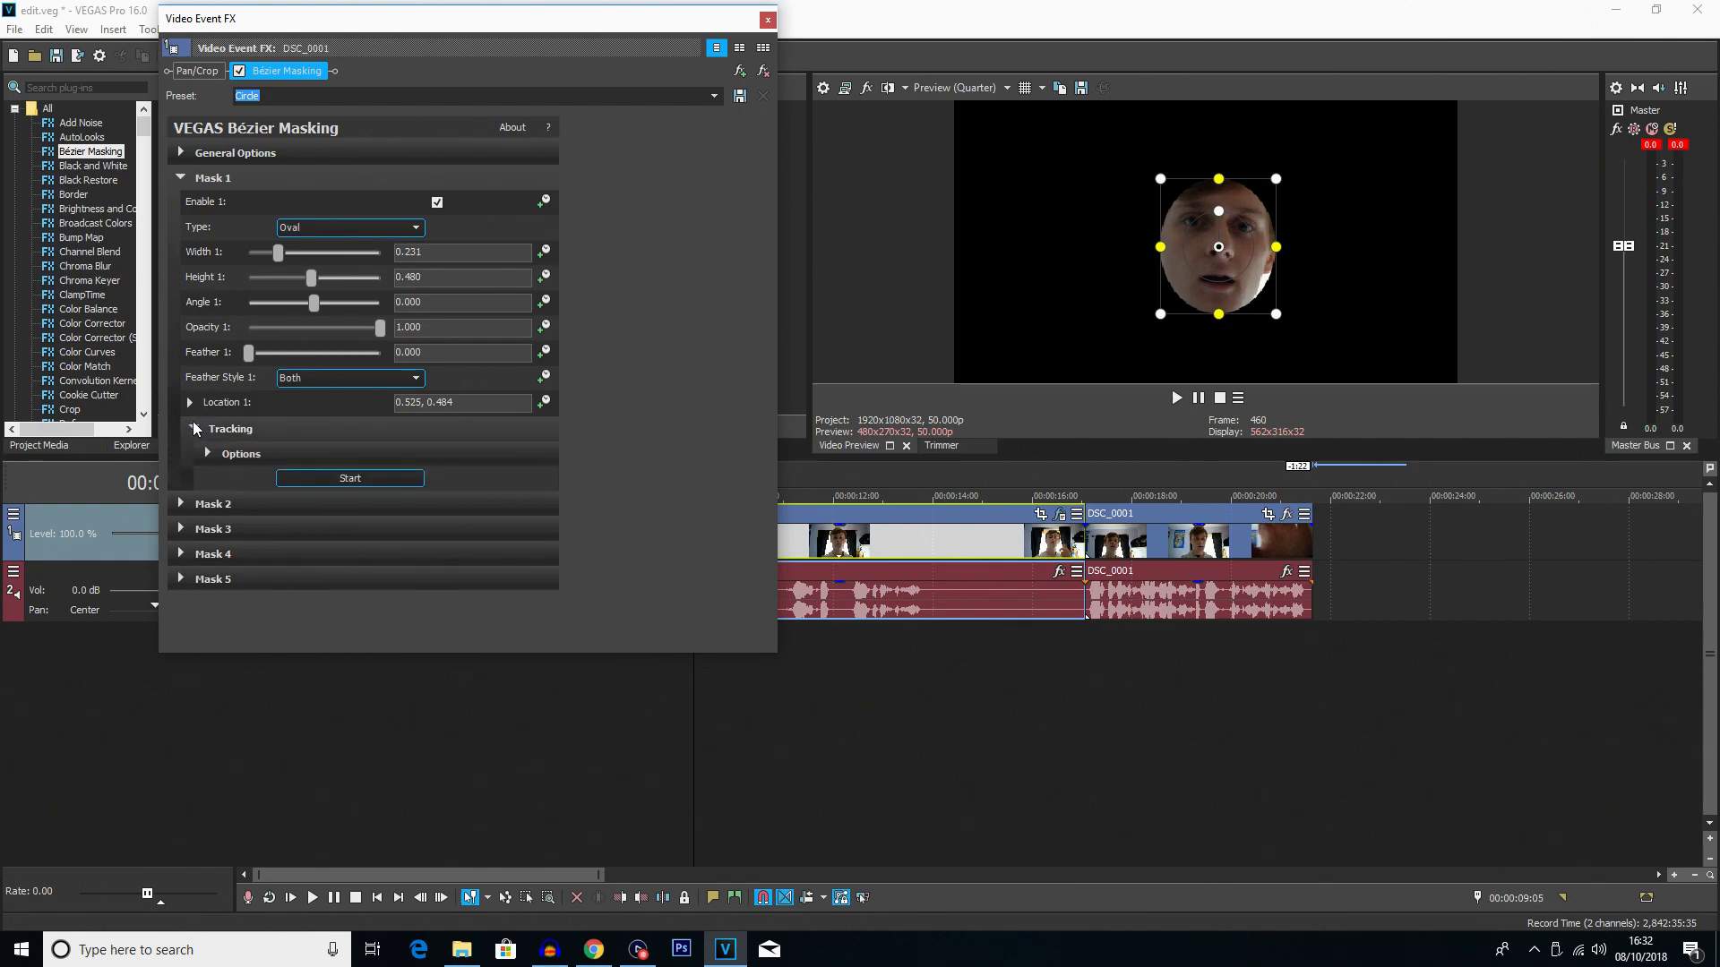
click(209, 453)
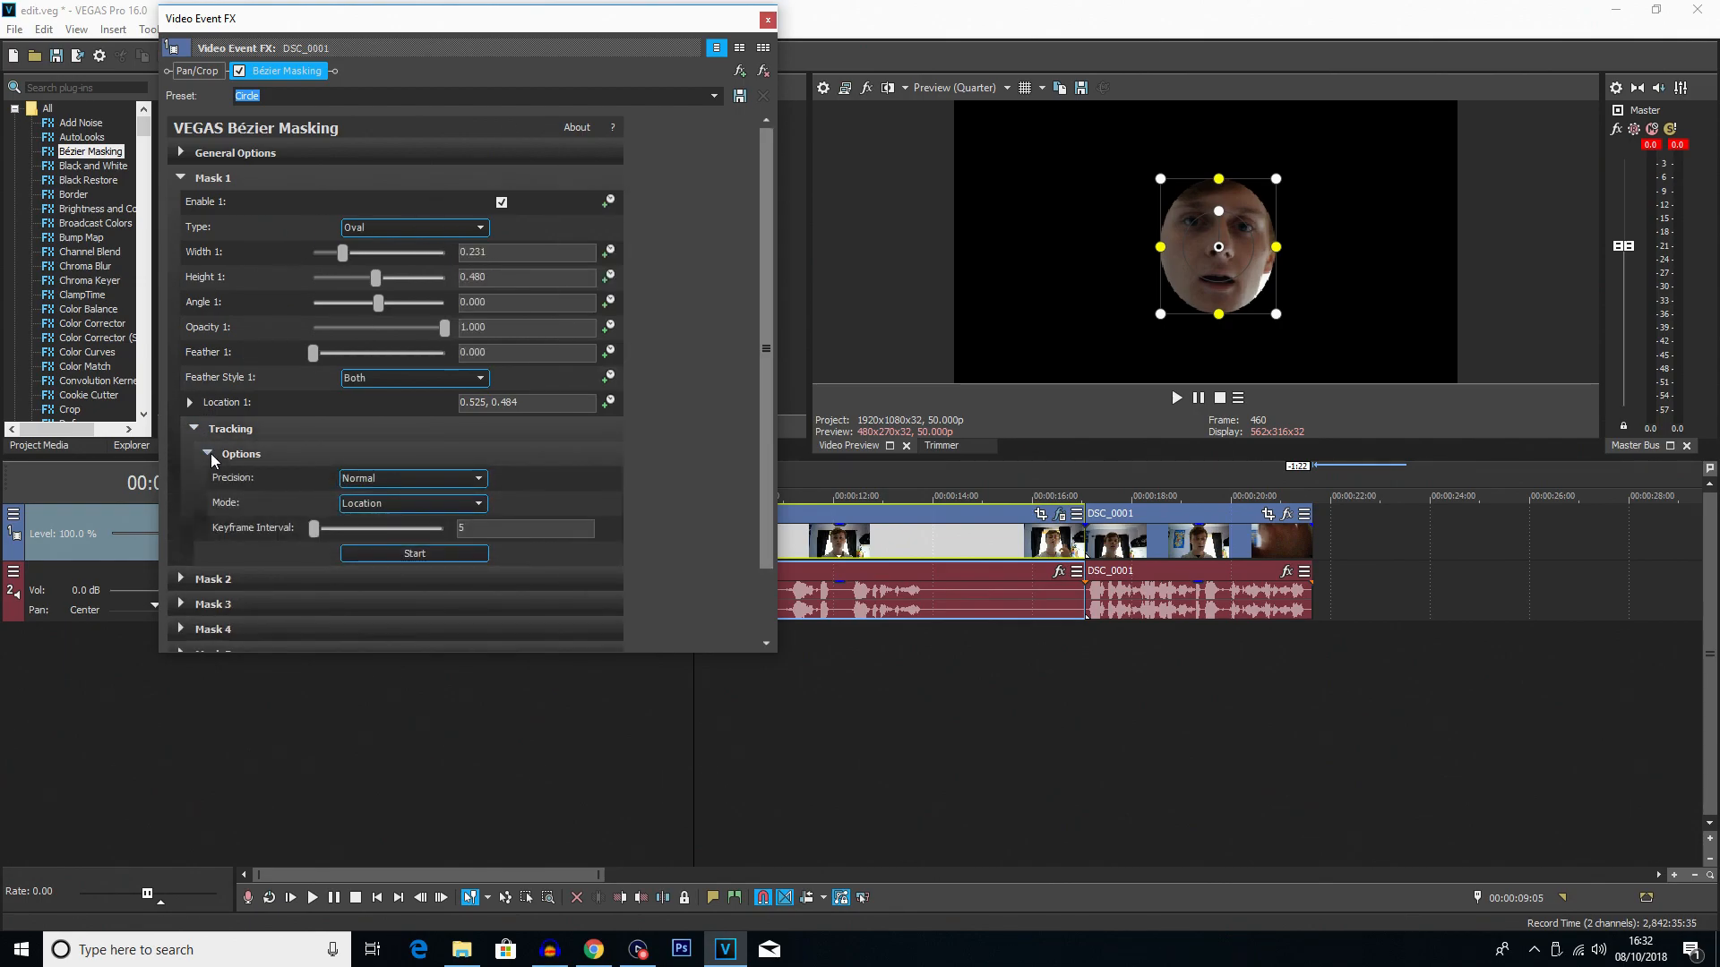
click(385, 477)
click(361, 504)
click(381, 557)
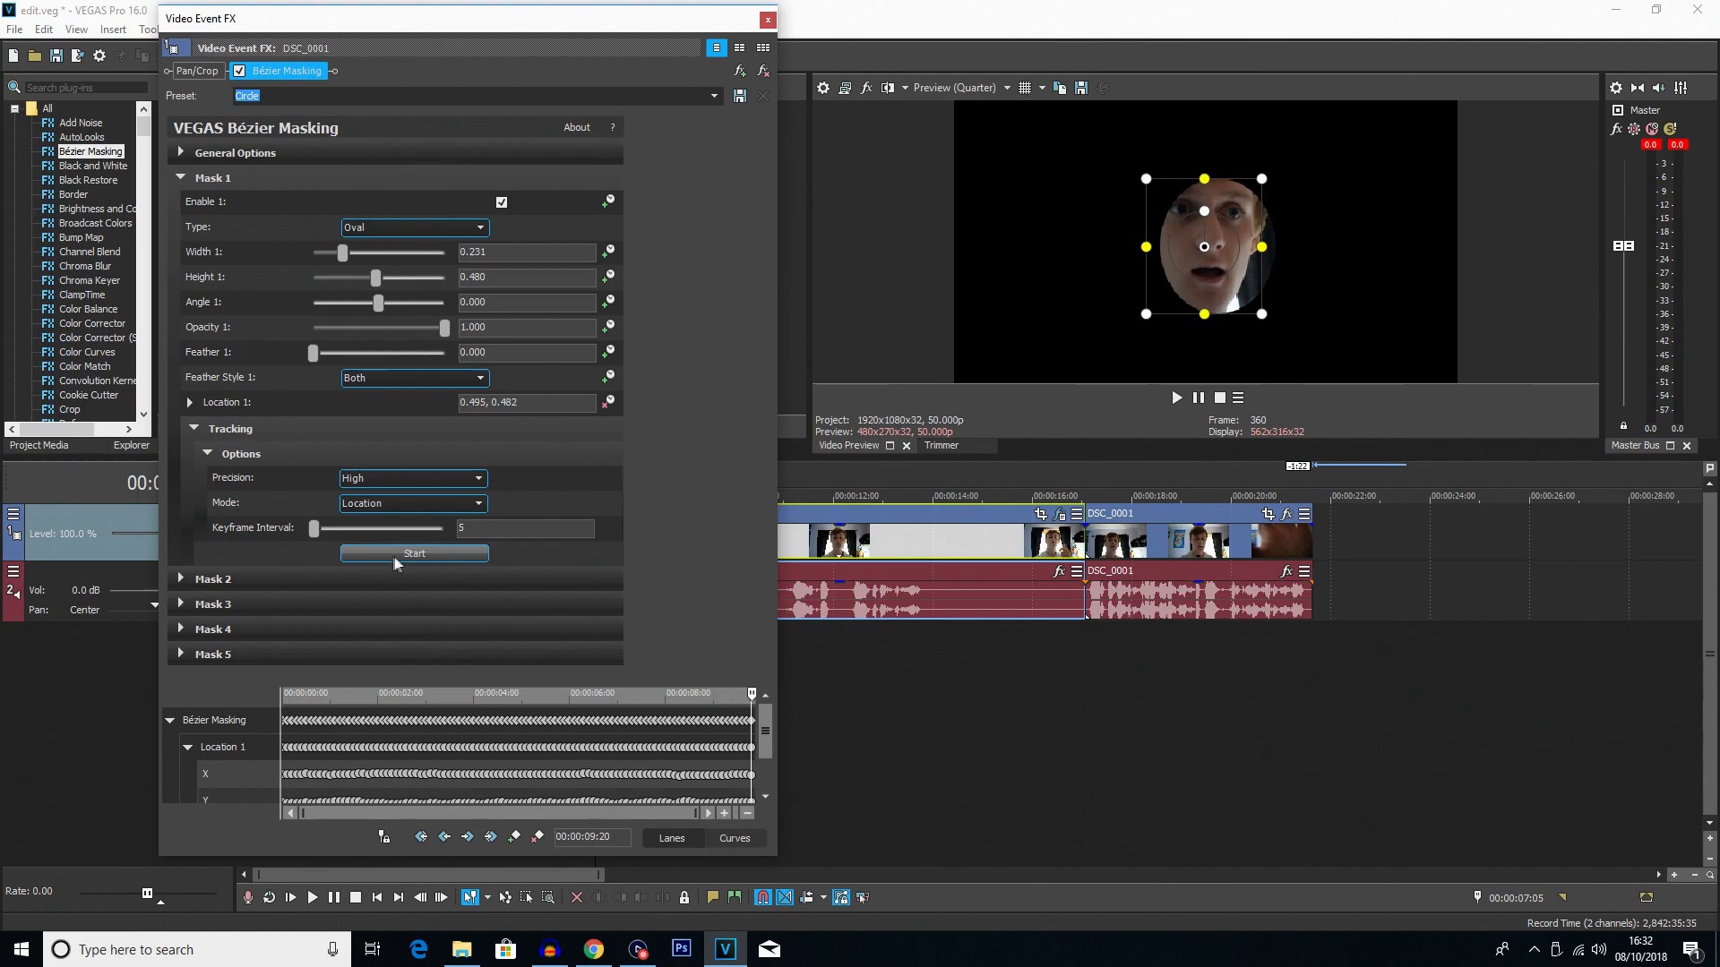
- Close the effect settings and play the middle clip to check how the mask follows the face
click(767, 19)
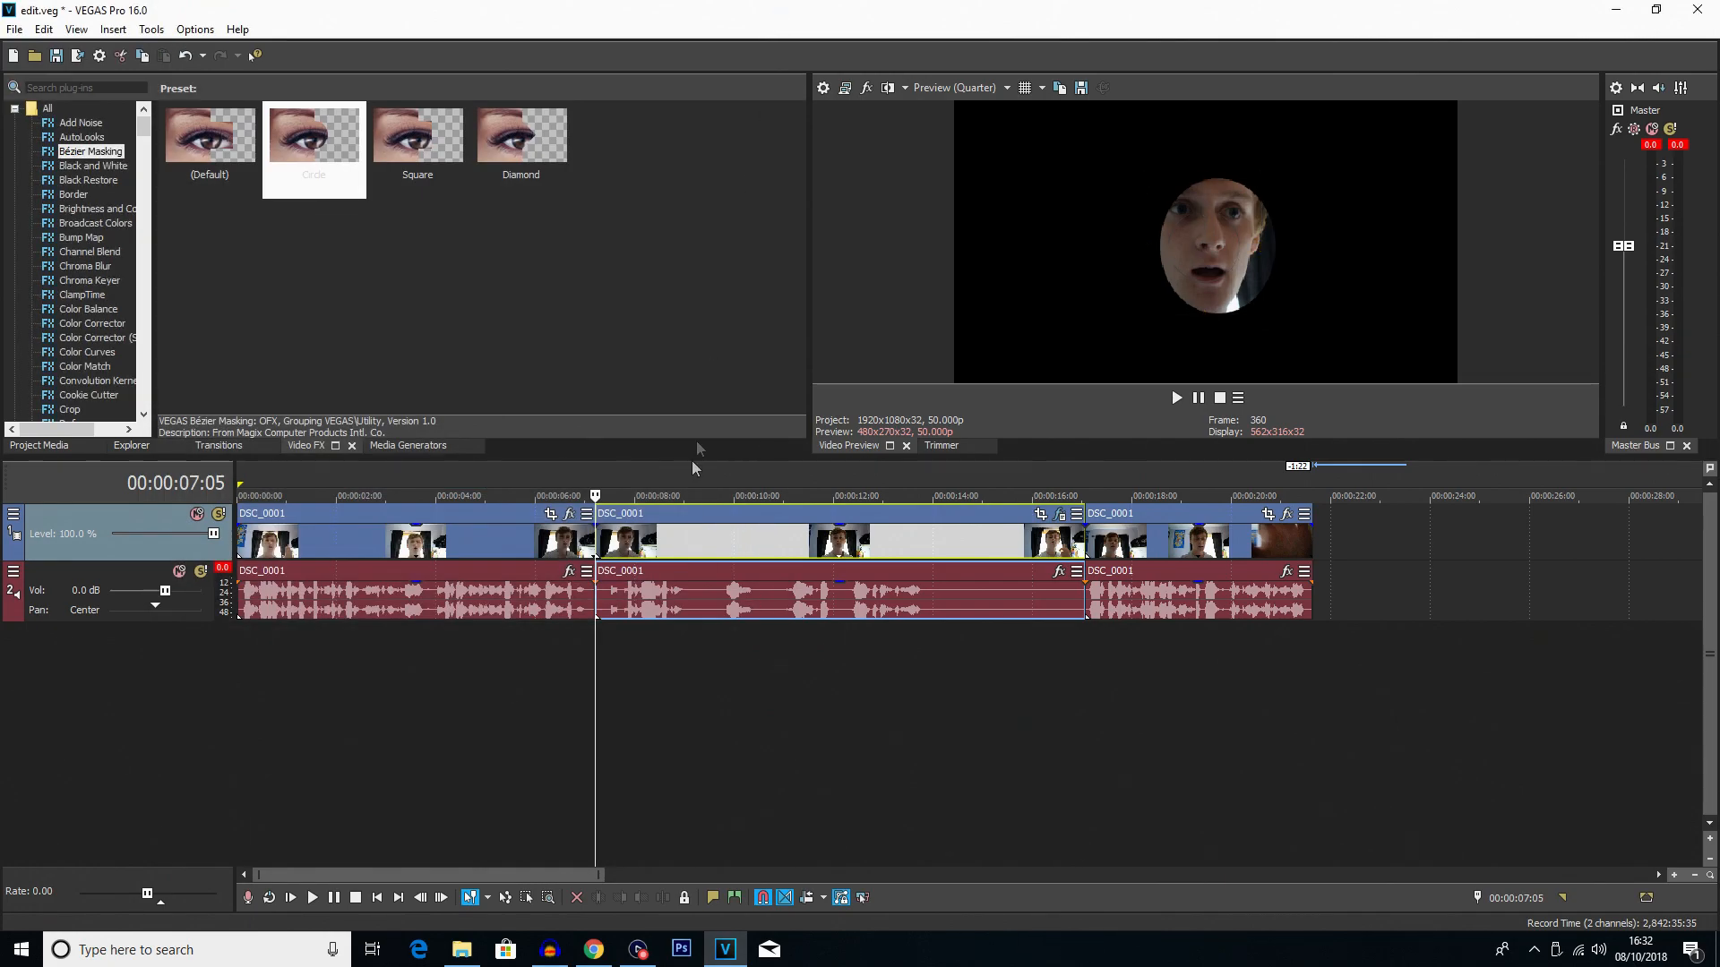
key(space)
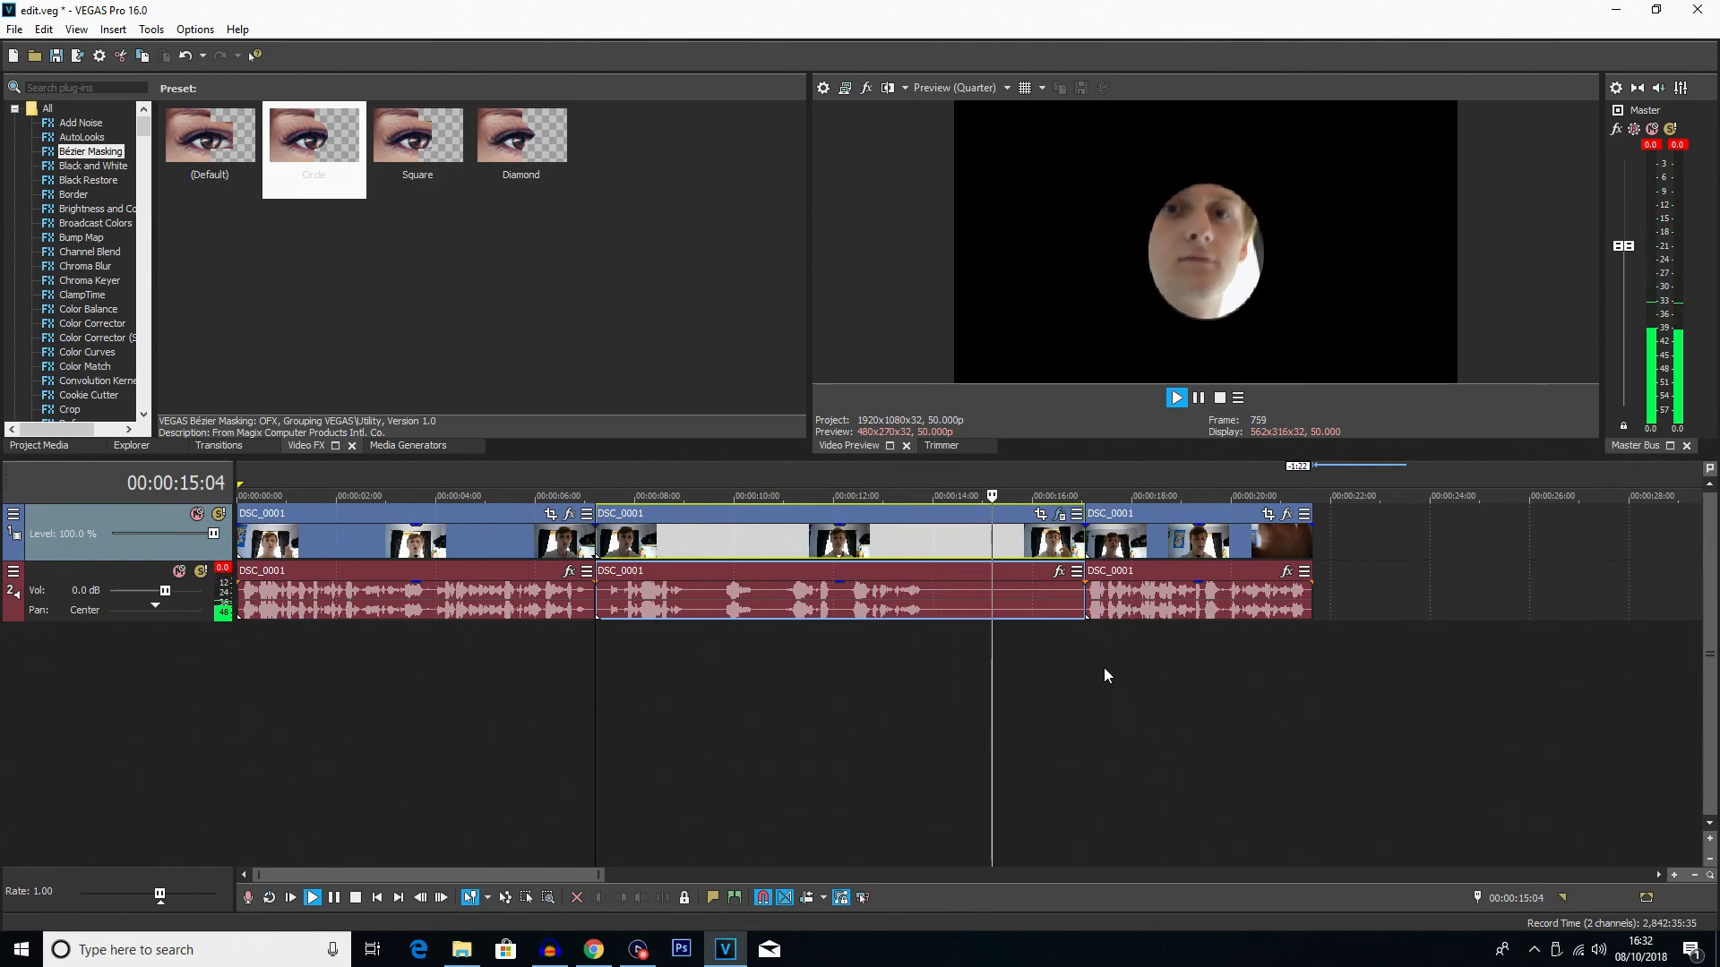
key(space)
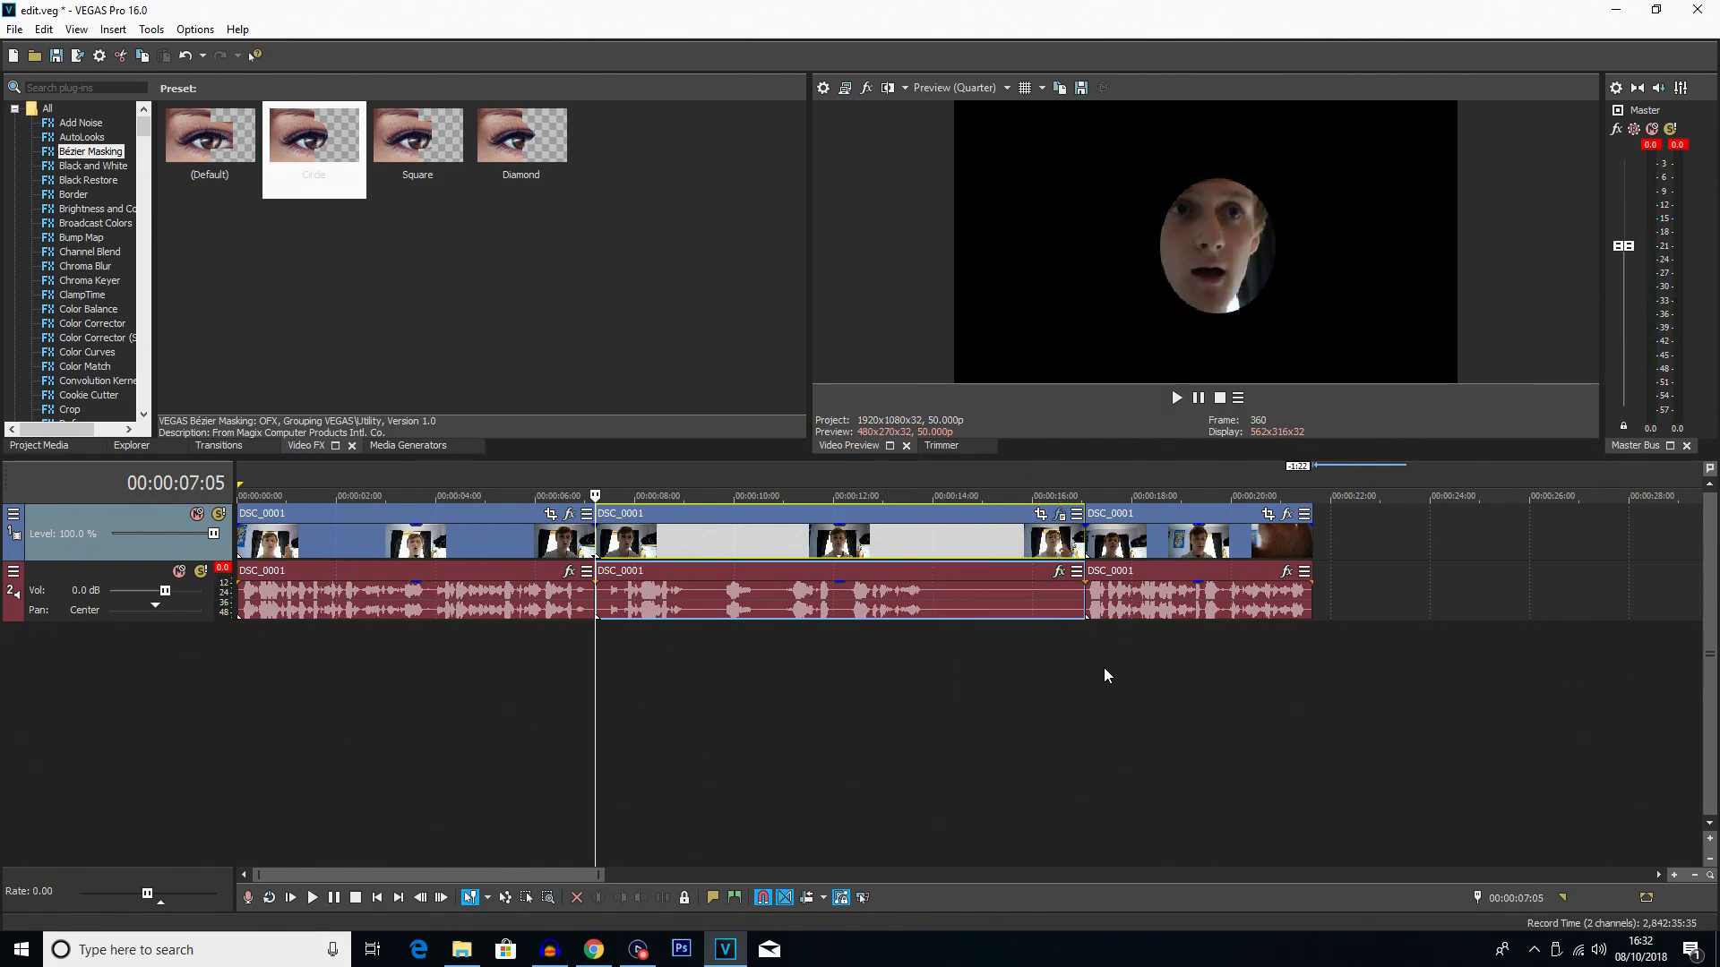
- Reopen the middle clip's mask effect, shrink the oval to about 0.211 by 0.403, and sync the keyframe cursor with the timeline
click(1057, 517)
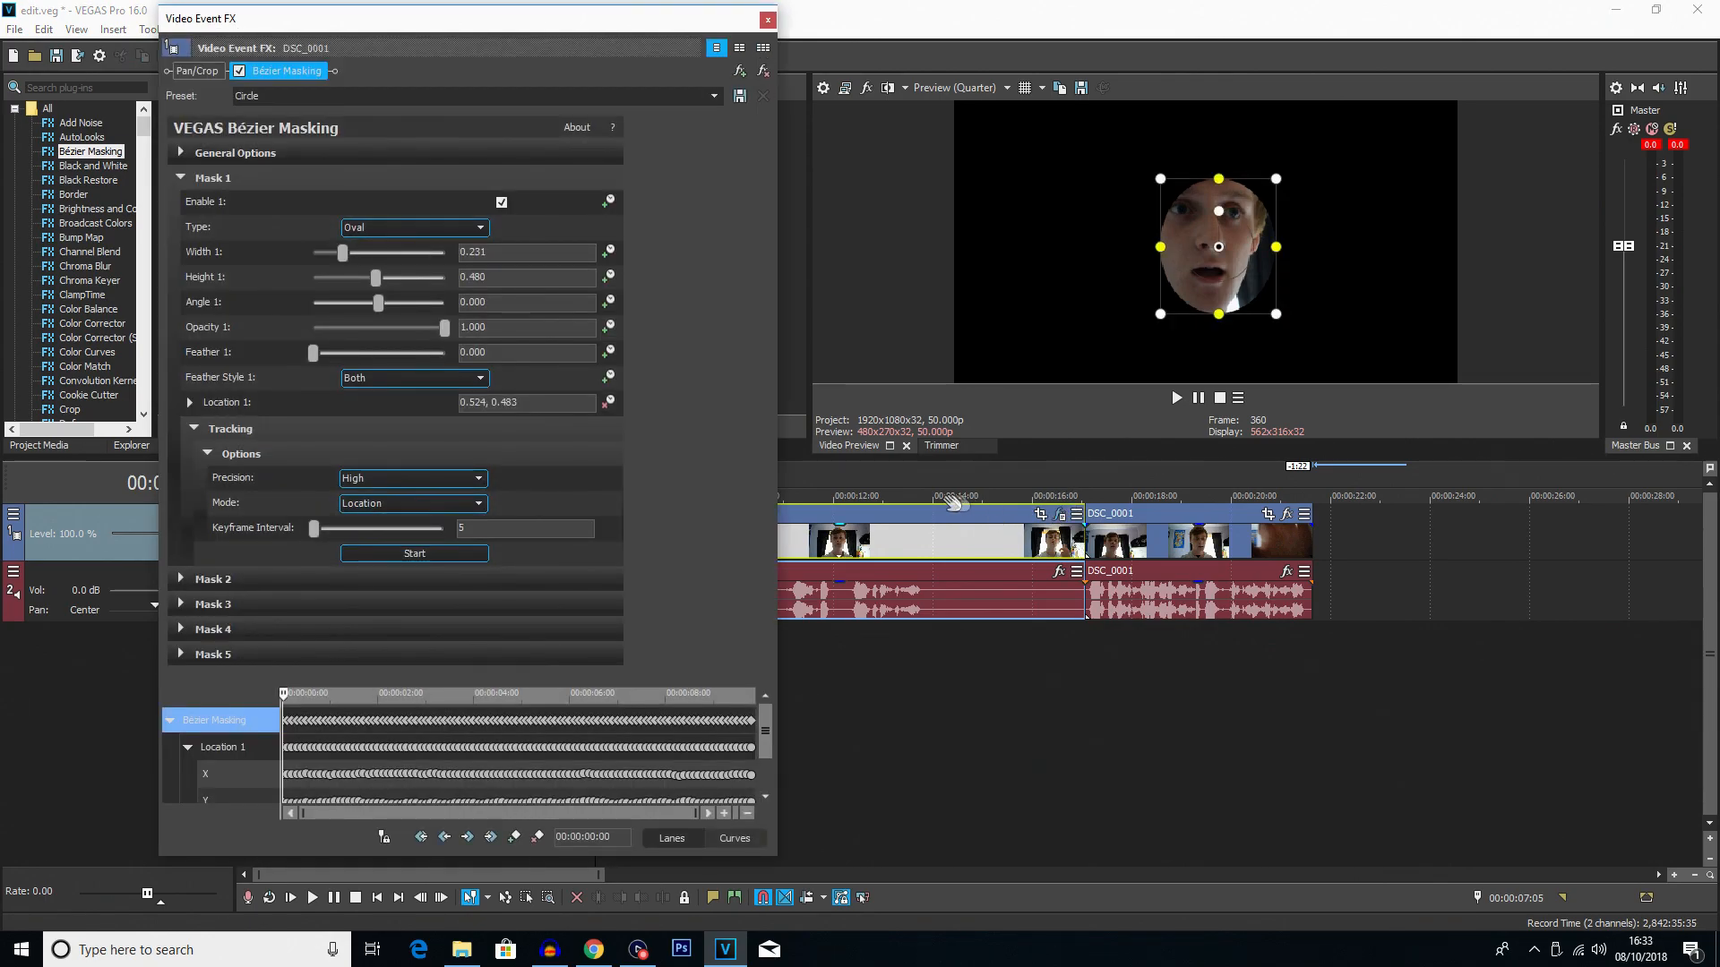
drag(1276, 179, 1242, 204)
drag(480, 26, 379, 32)
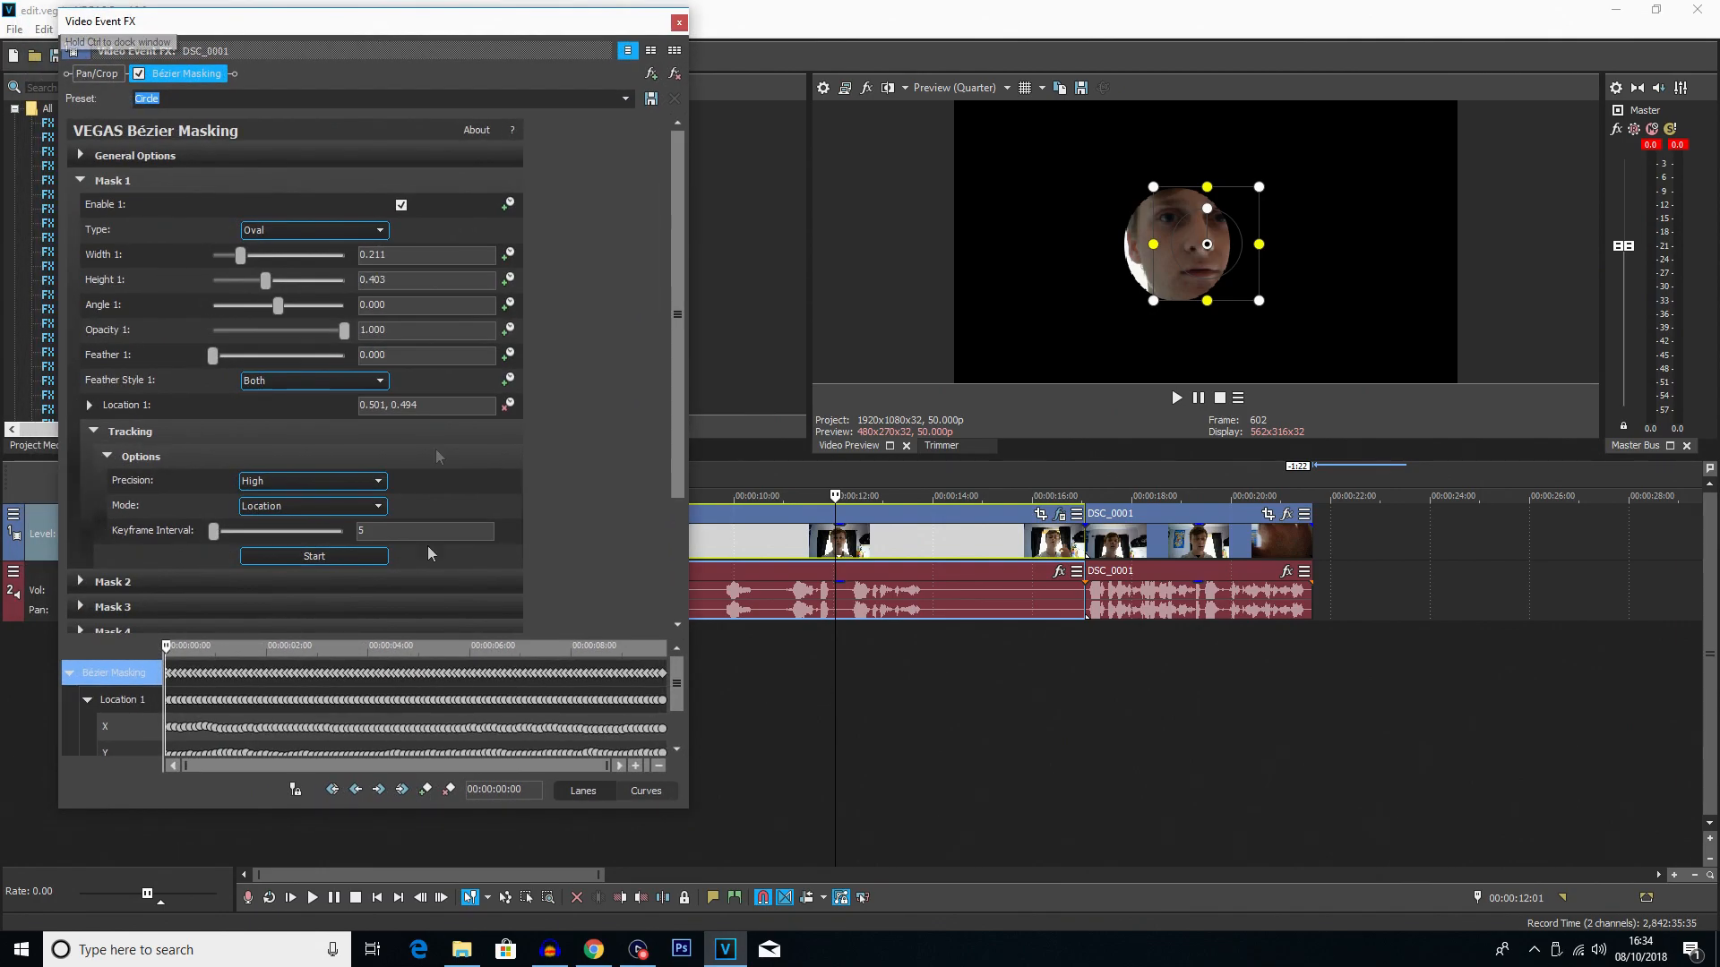
click(296, 790)
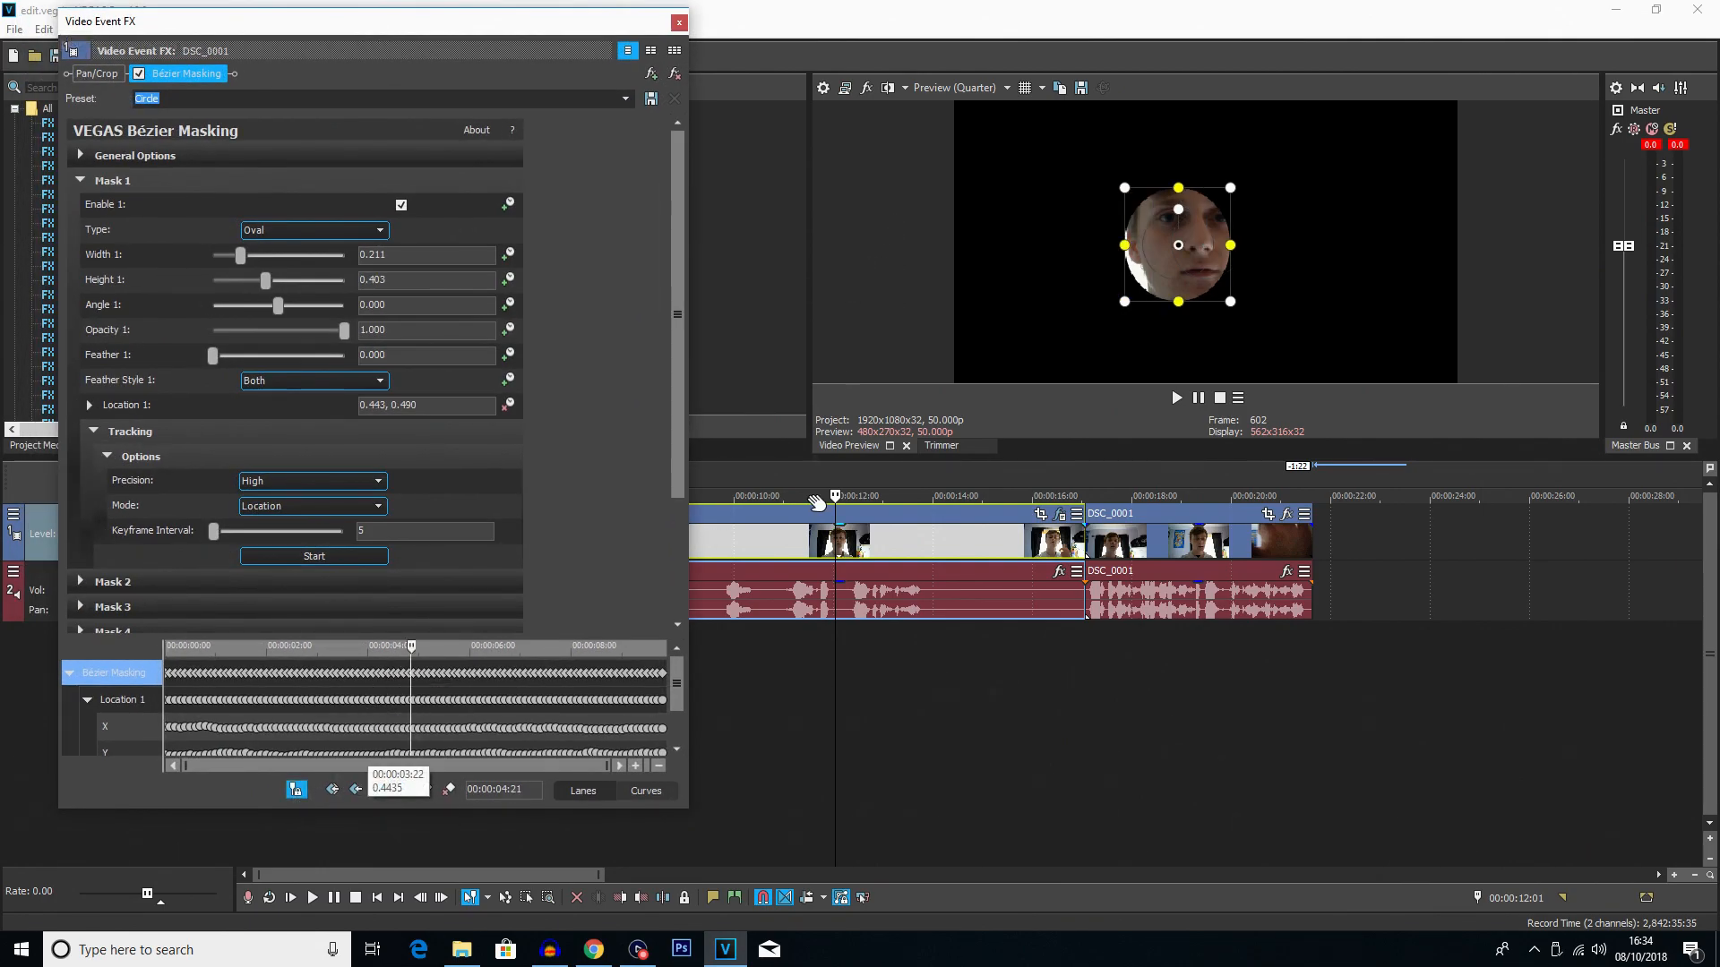
- Recentre the oval mask on the face at the middle clip's start and run the tracking again
drag(412, 654, 123, 655)
drag(1223, 230, 1239, 204)
drag(1262, 234, 1260, 235)
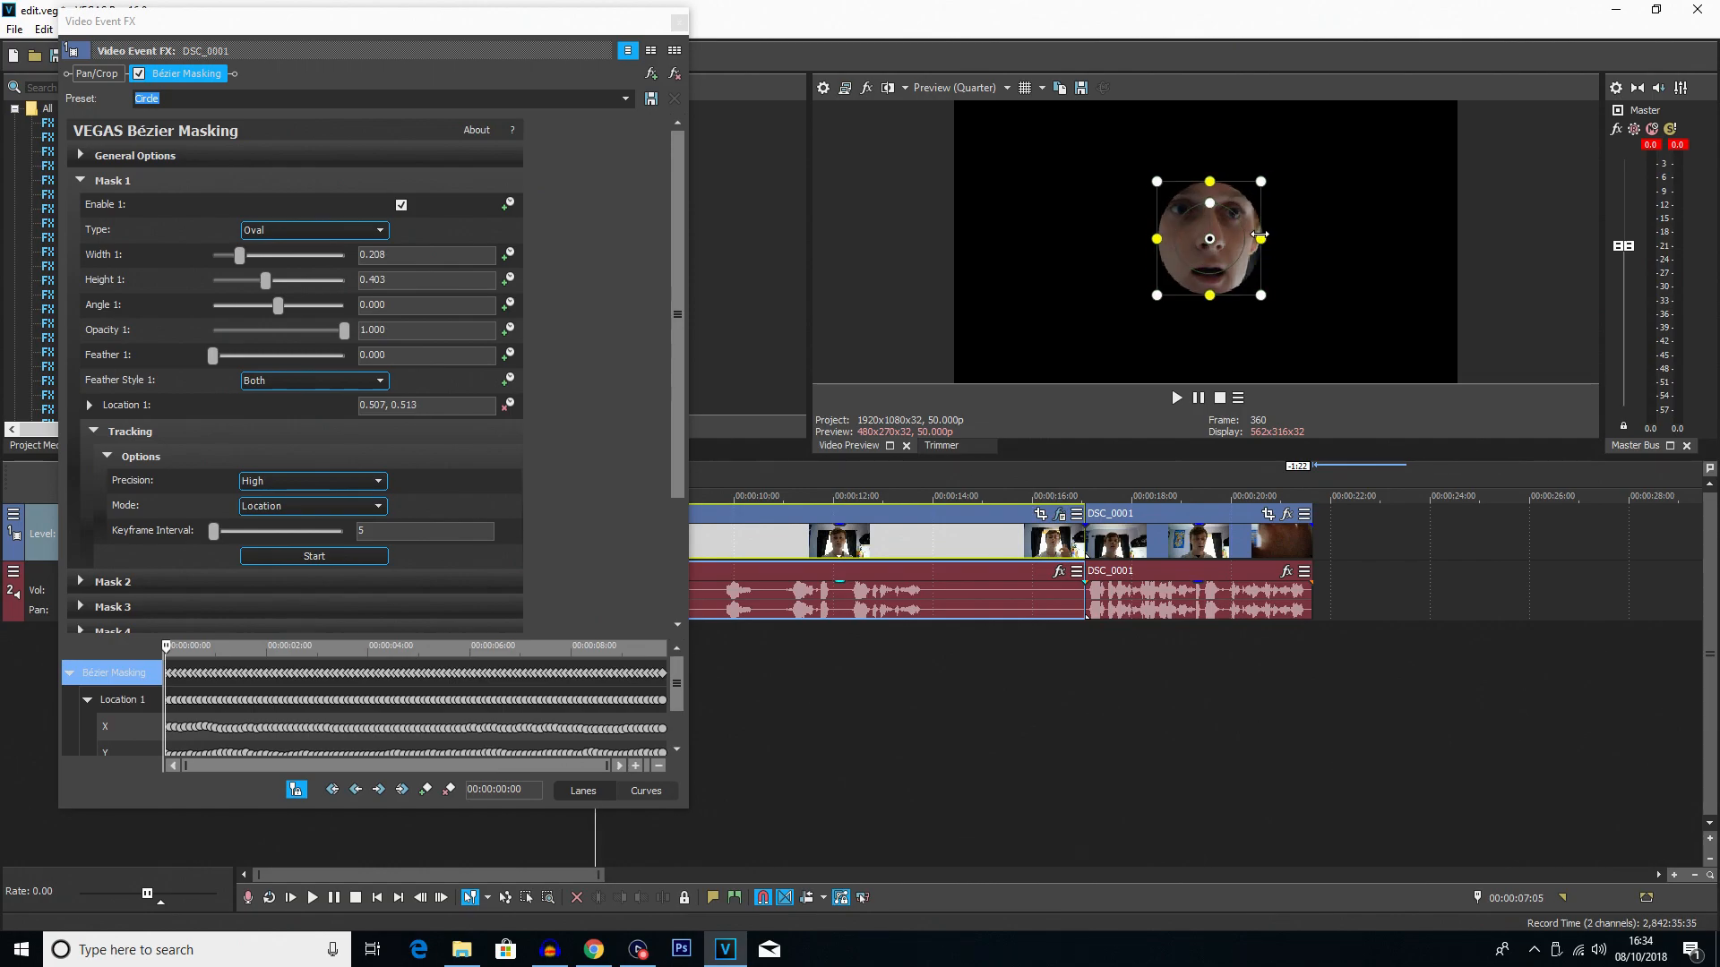
click(269, 555)
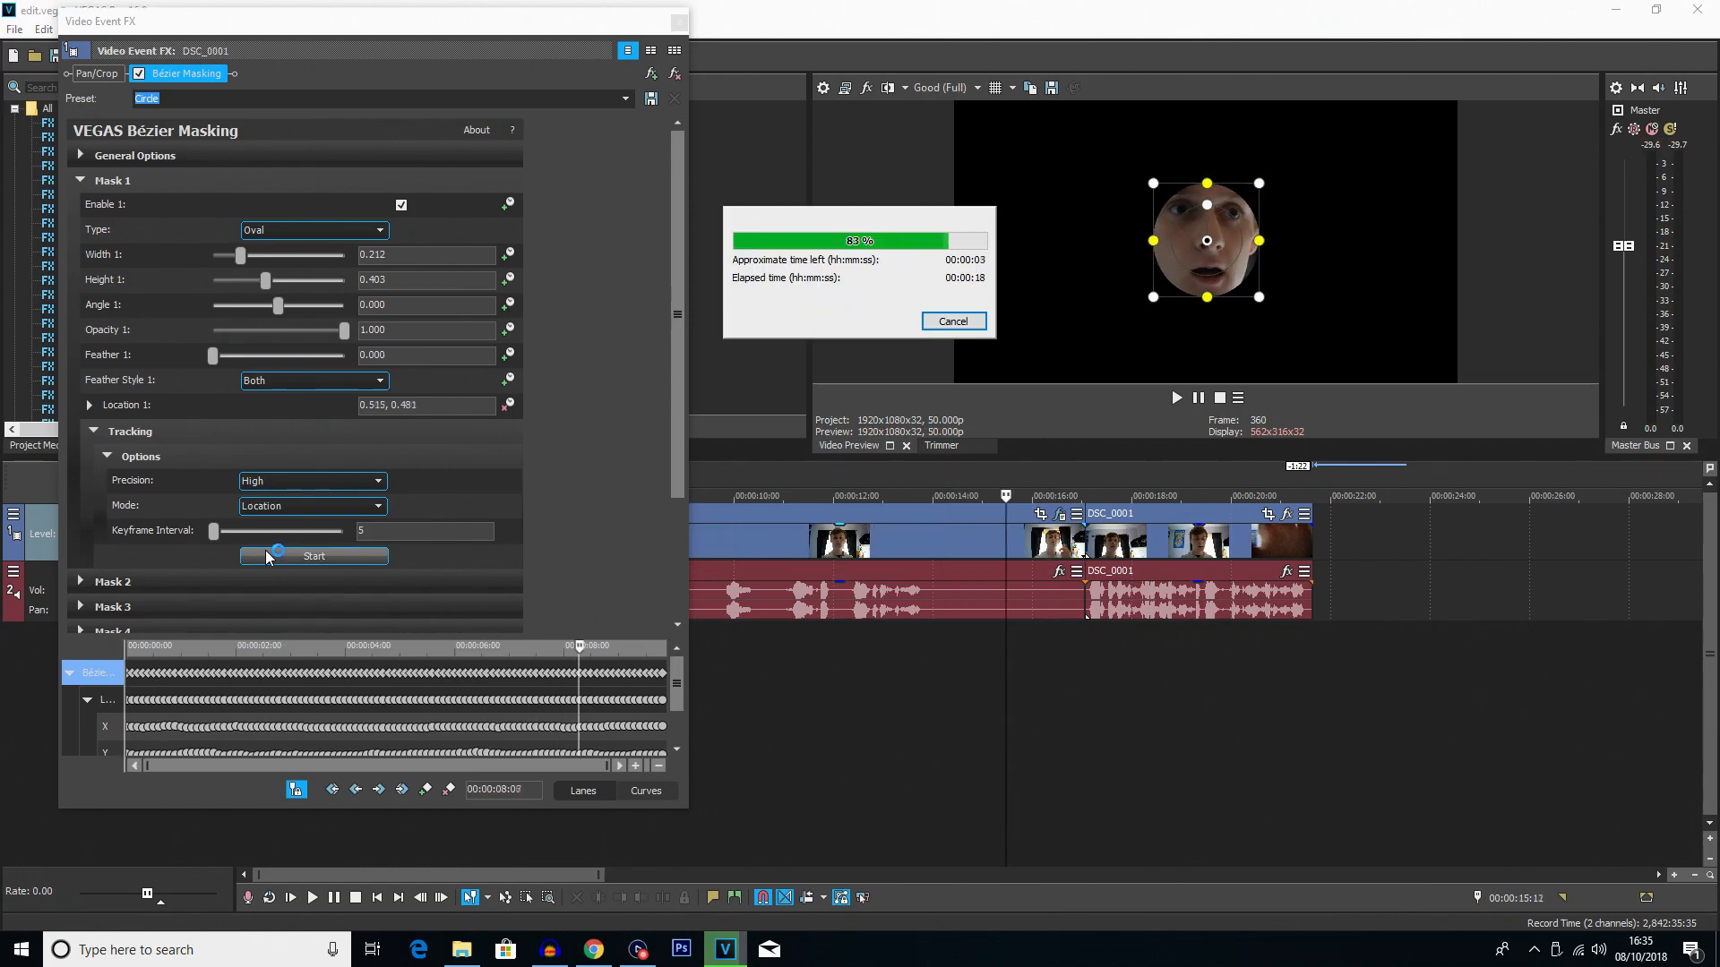
click(679, 24)
- Play the timeline from 00:00:06:23 to check the retracked mask on the middle clip
click(580, 652)
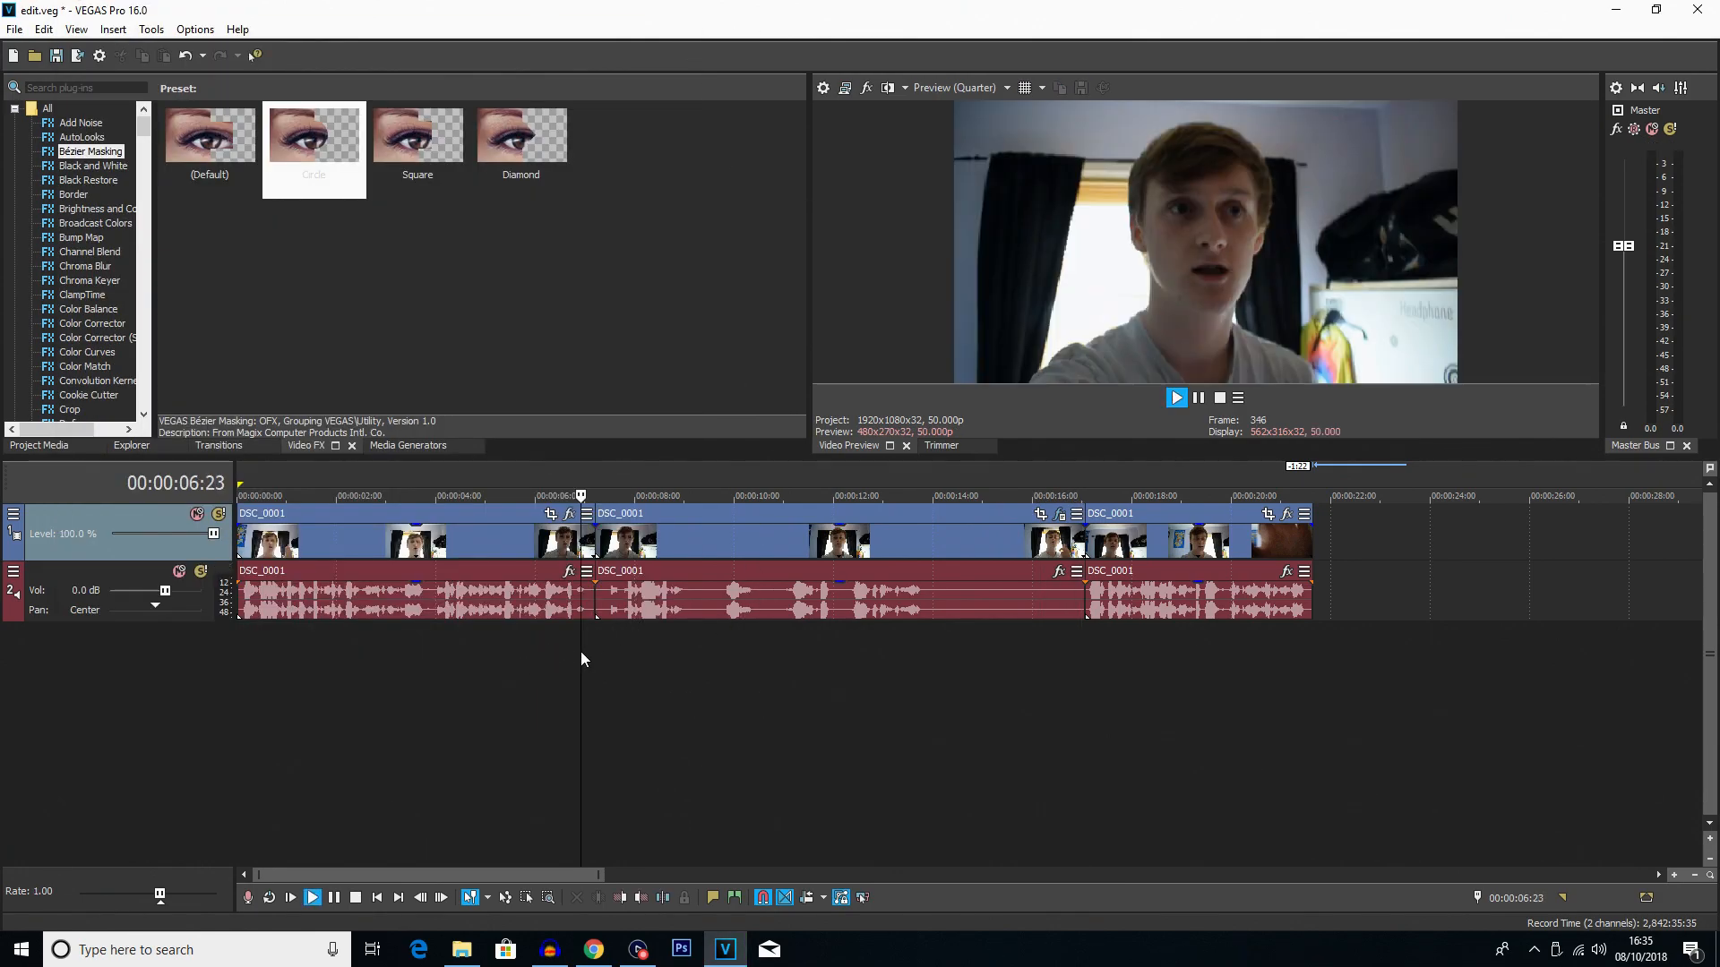
key(space)
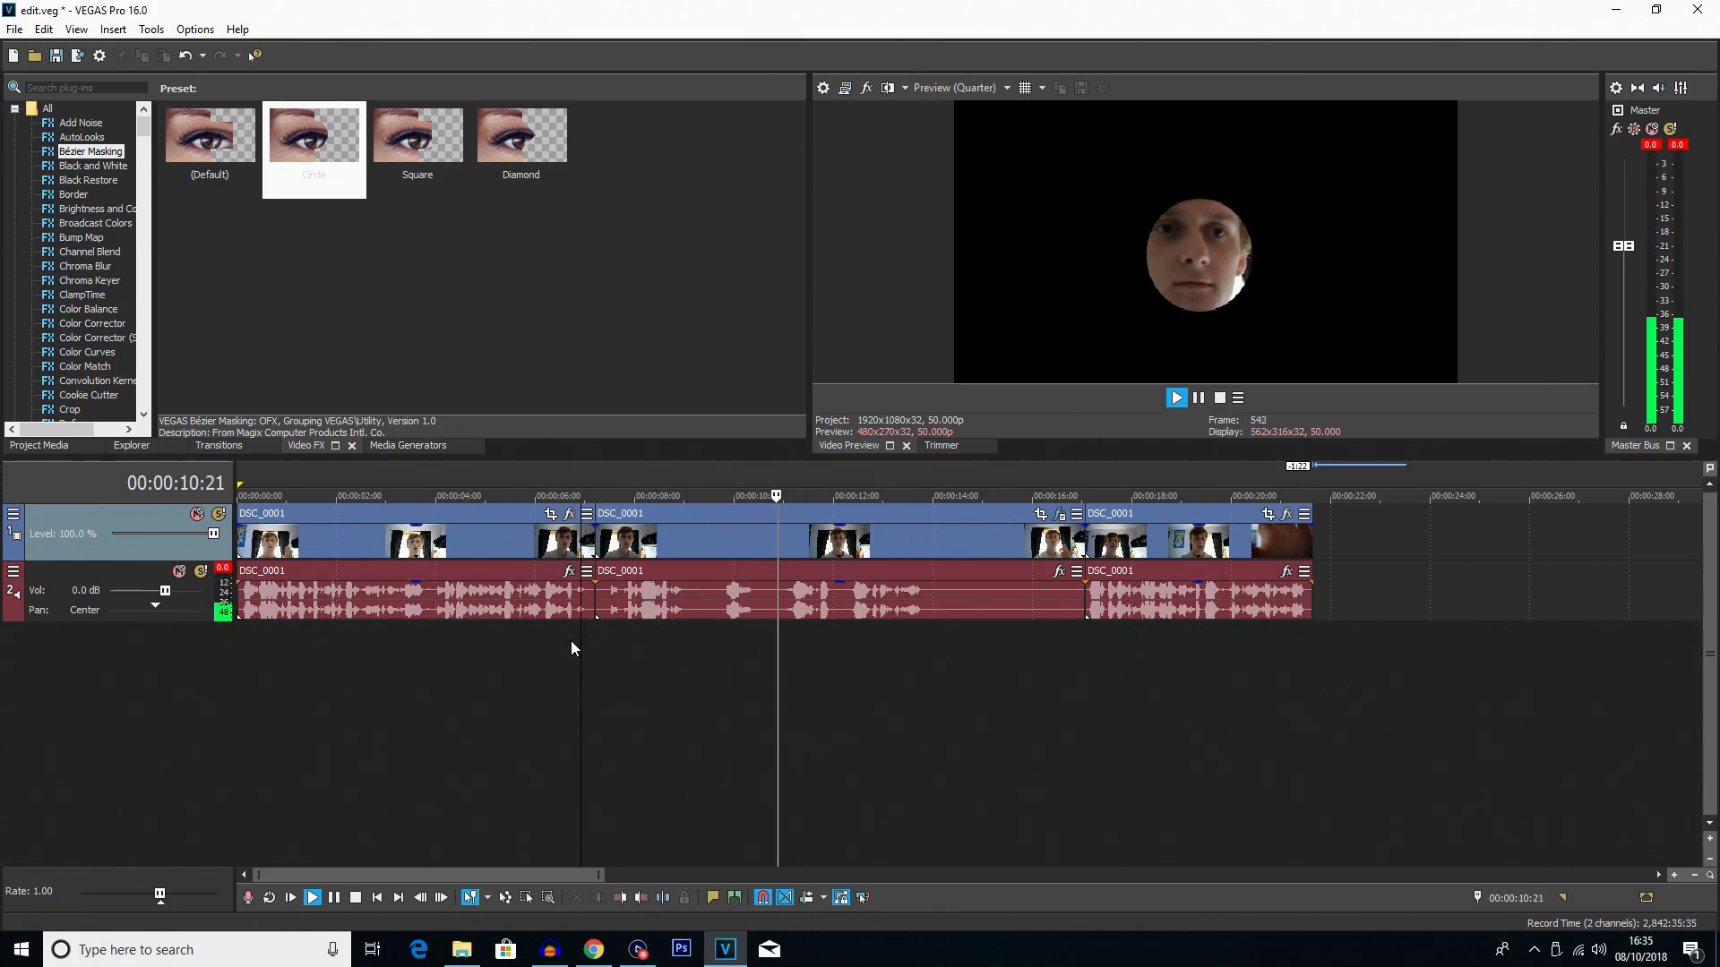
key(XF86AudioLowerVolume)
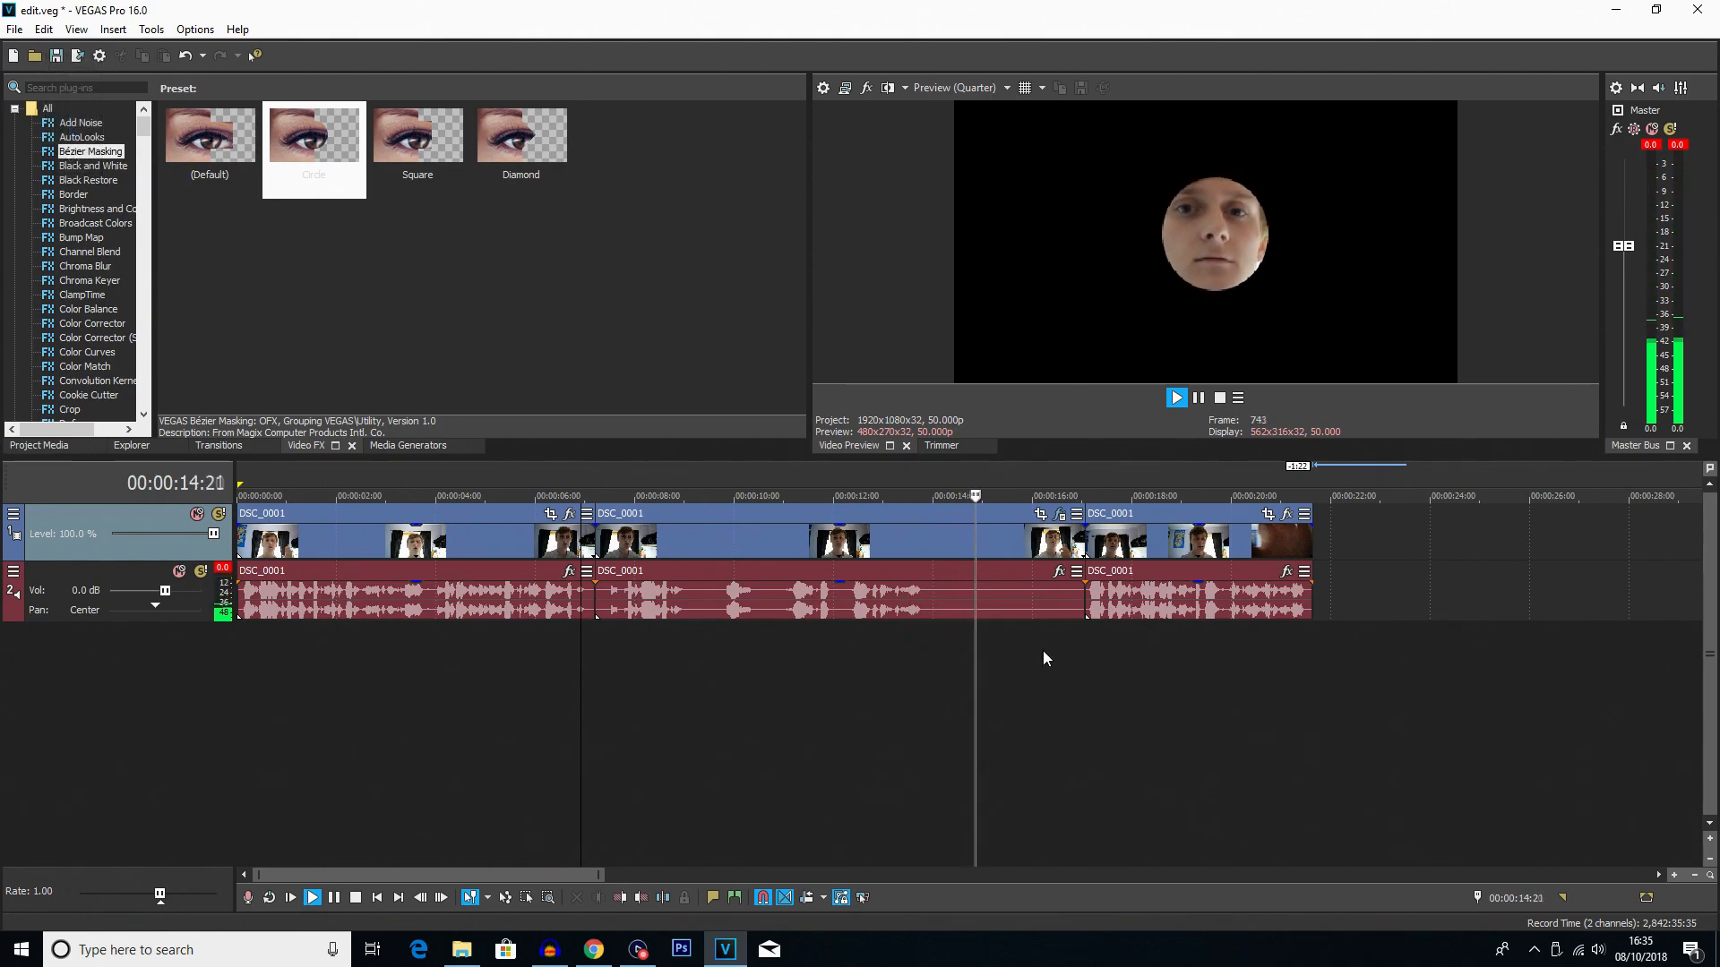
key(space)
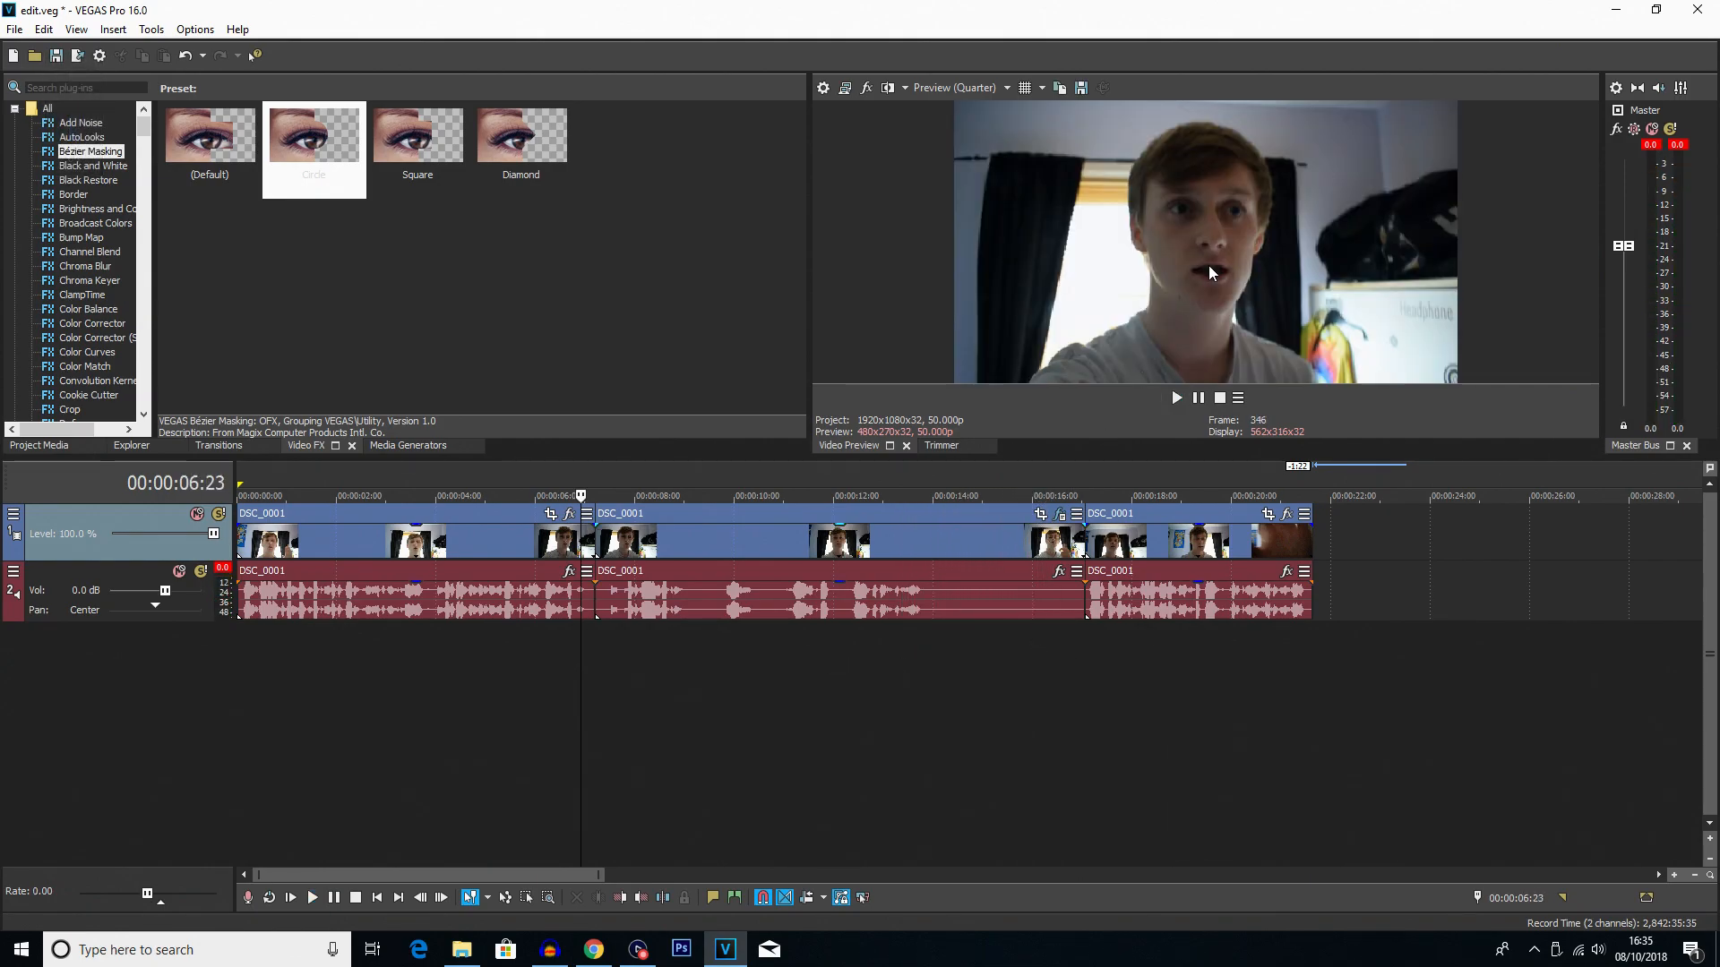
- Insert a new empty video track above the vlog footage
click(767, 655)
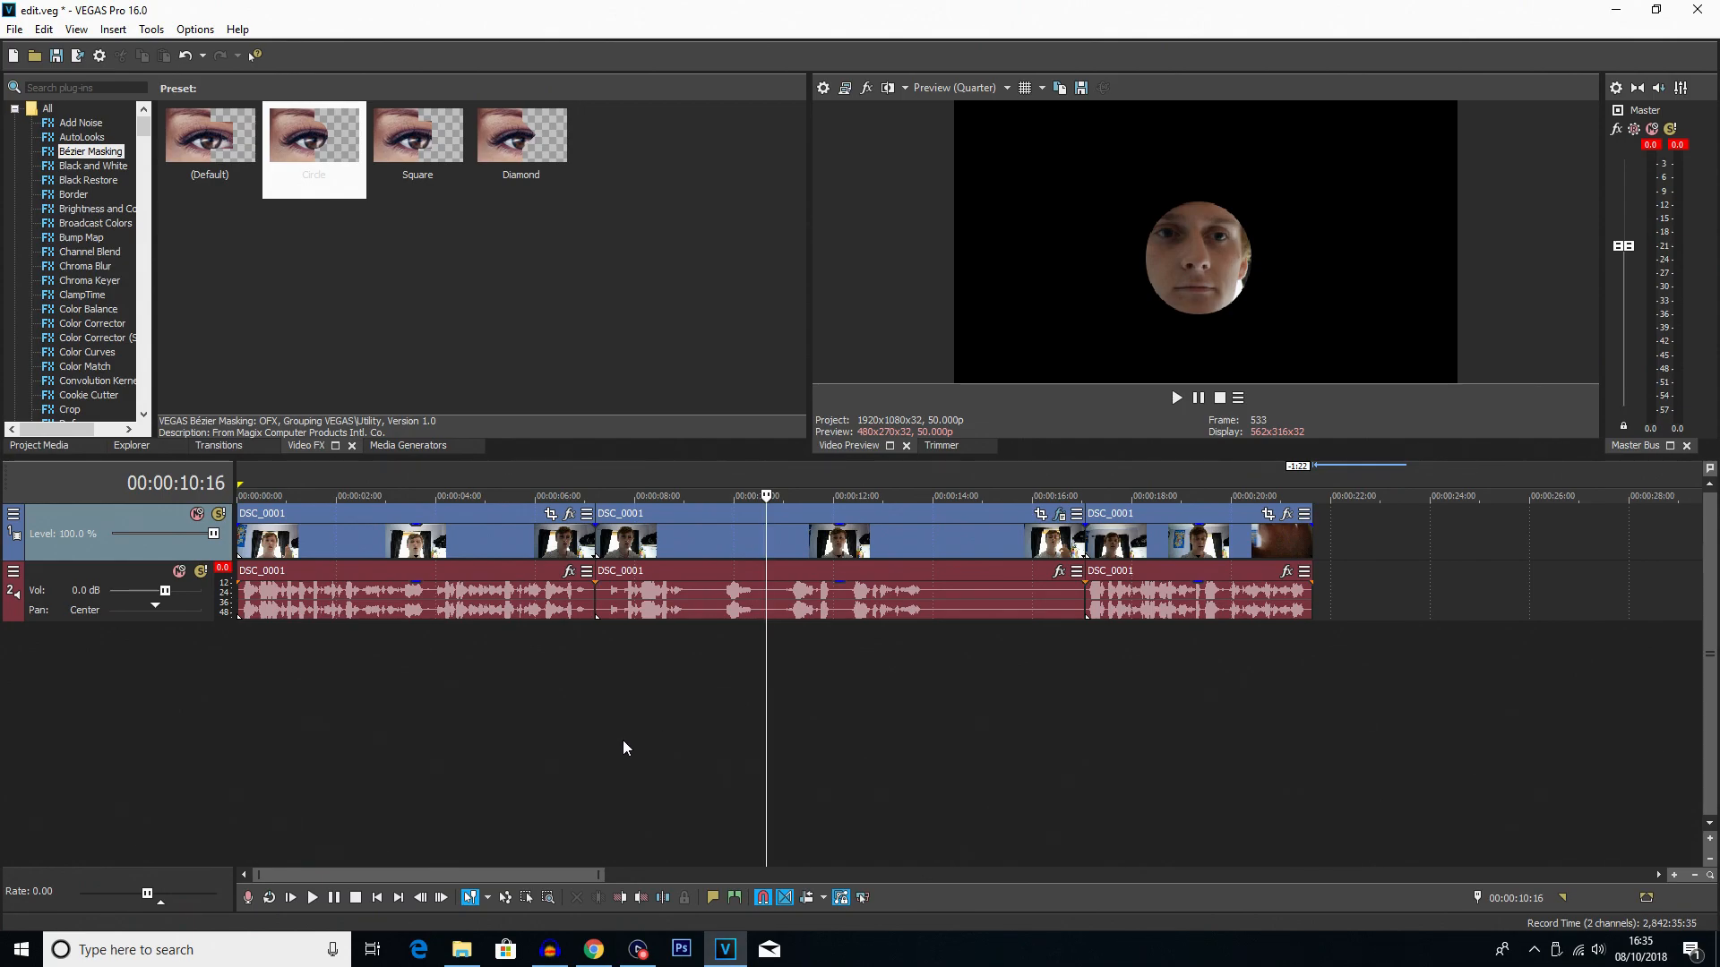
right_click(686, 679)
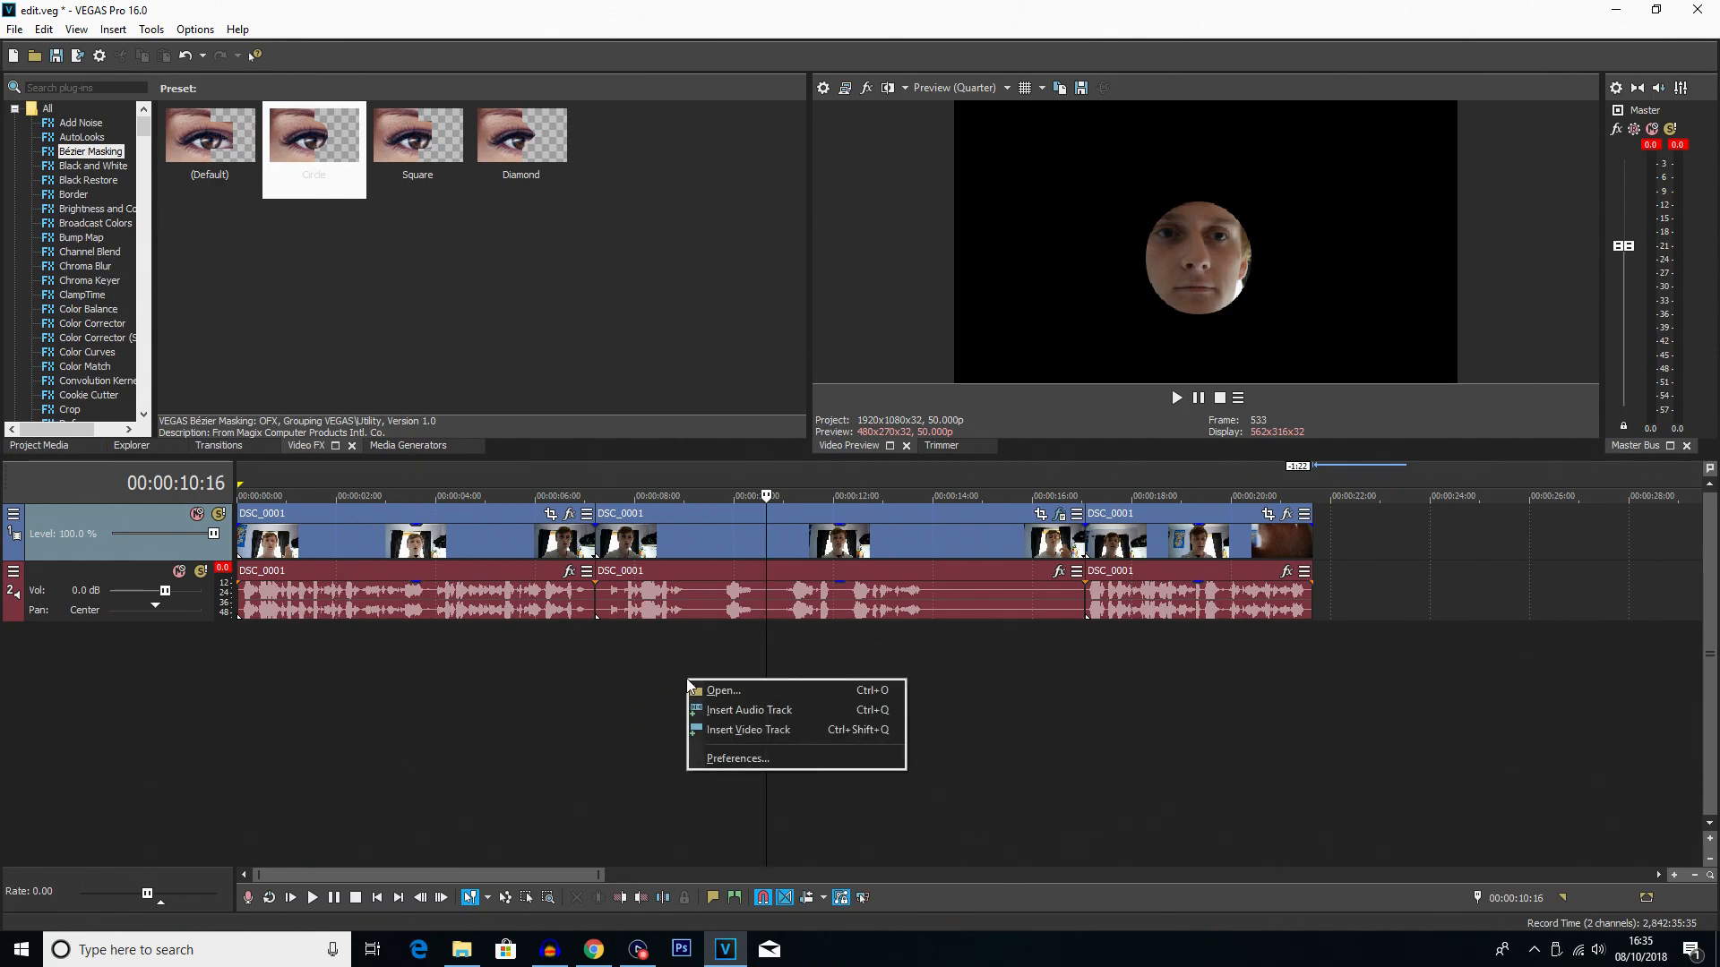
click(774, 733)
- Copy the masked middle clip onto the new video track, aligned with the original clip's start at 00:00:07:05
click(628, 595)
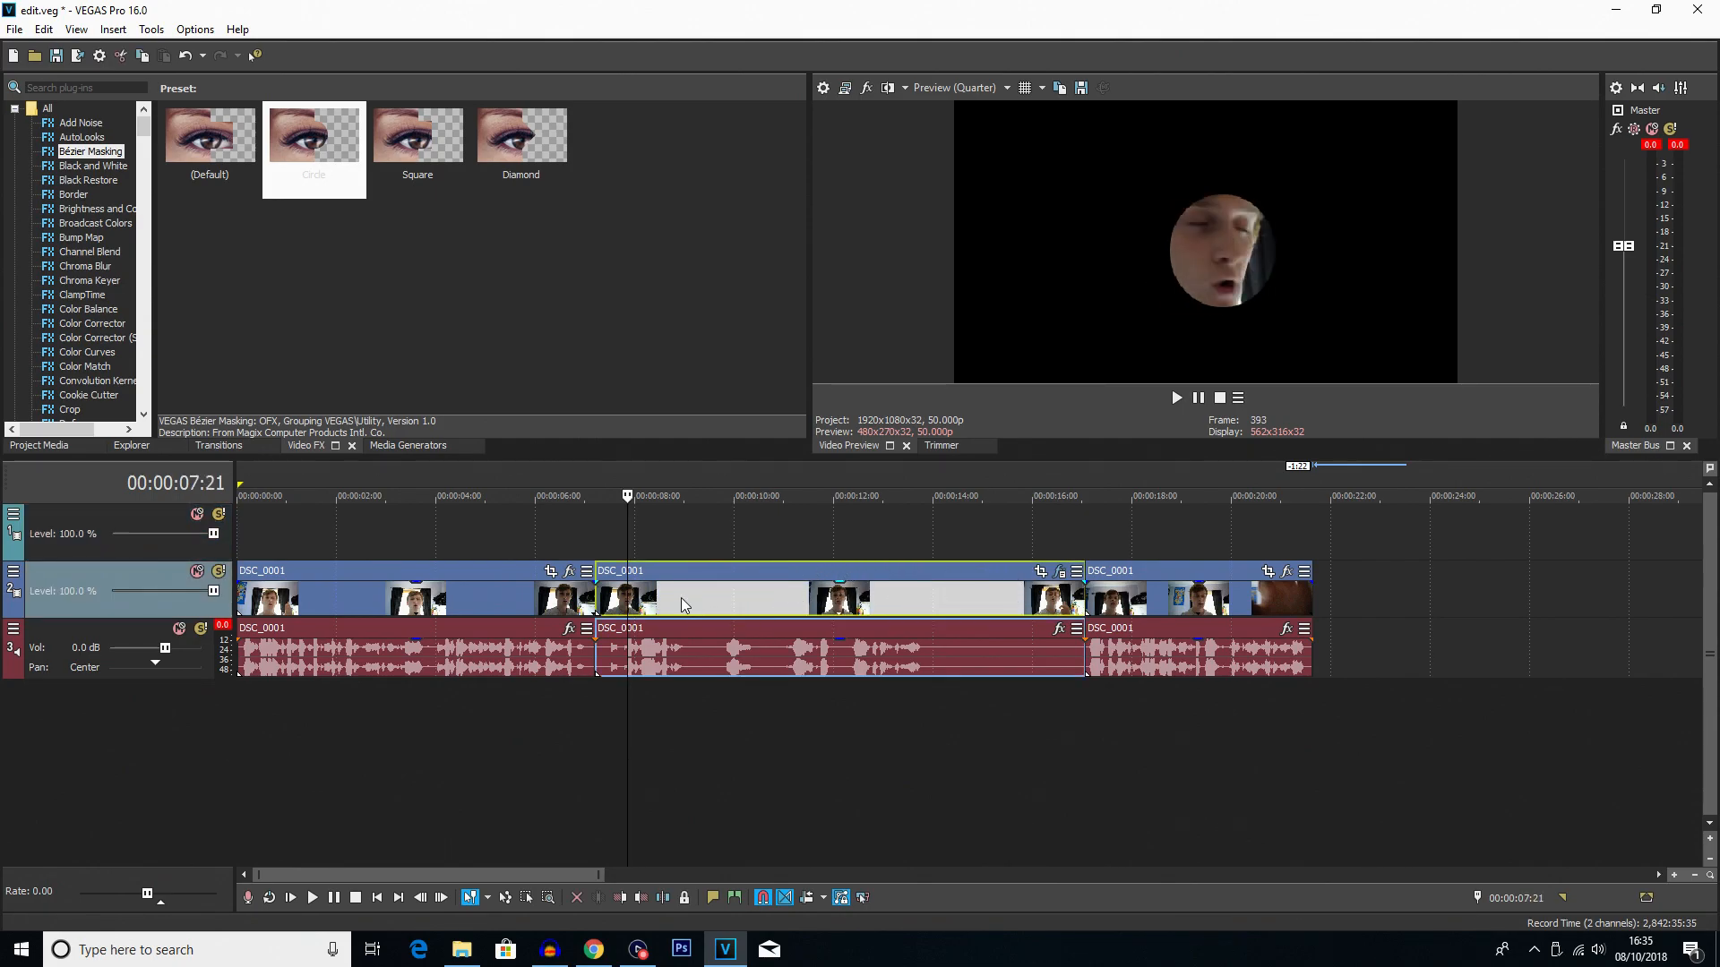
key(ctrl+c)
click(600, 534)
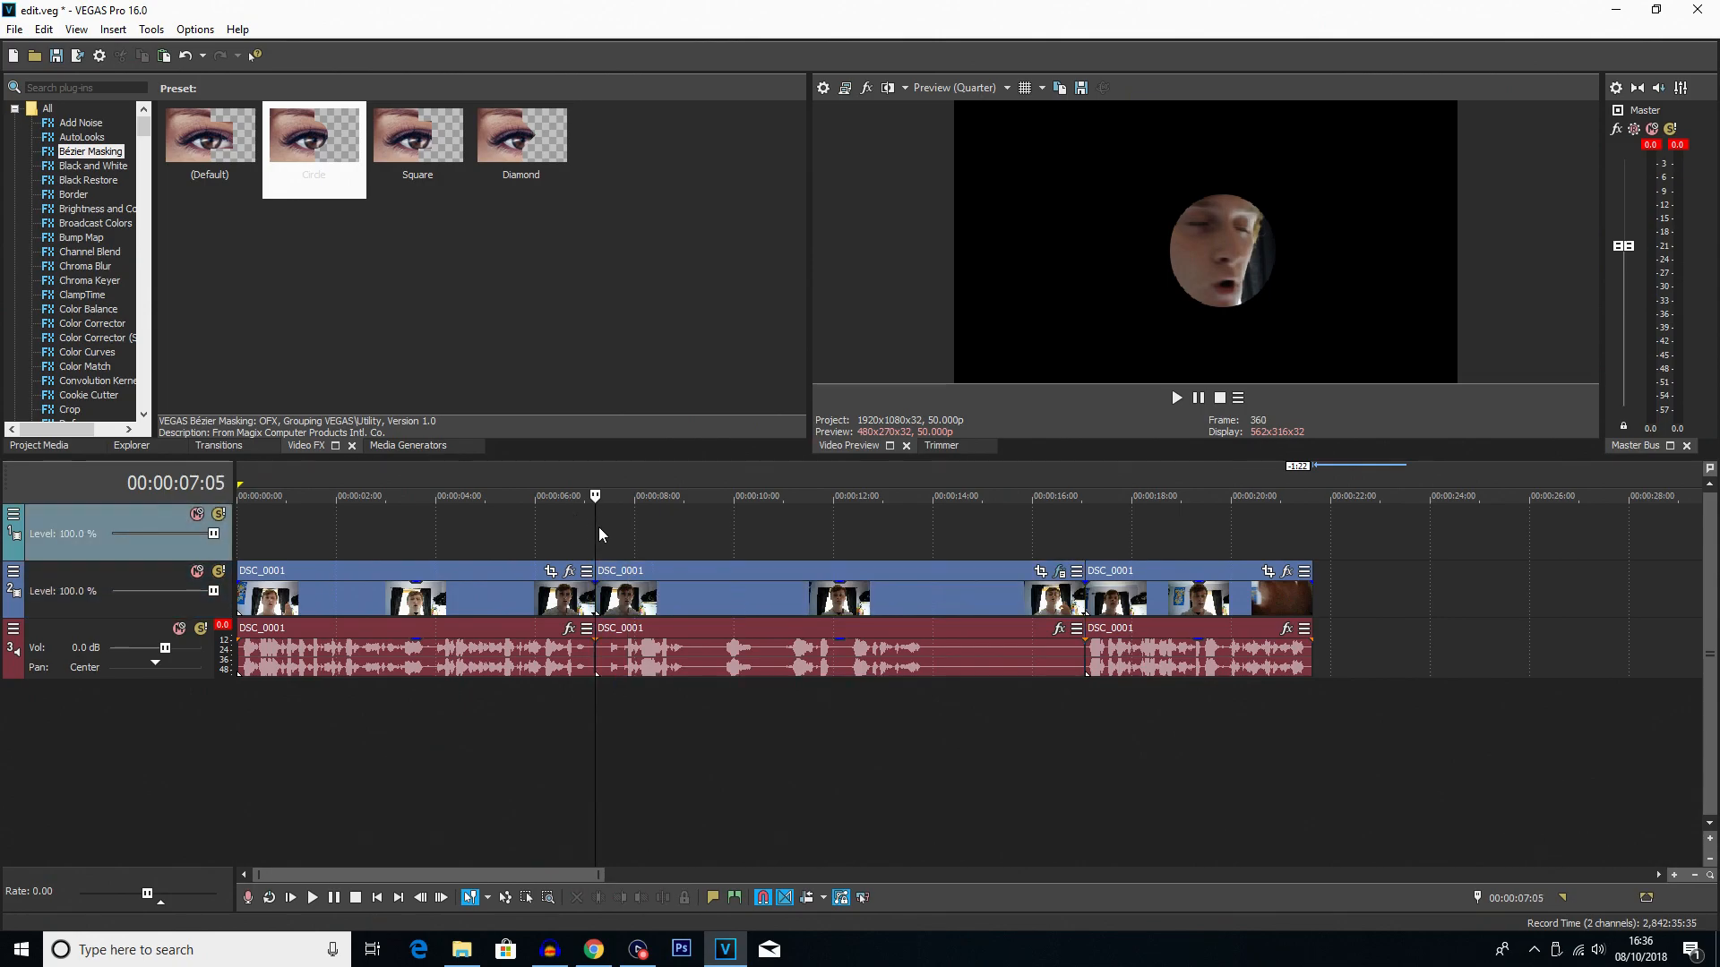
key(ctrl+v)
drag(644, 552, 799, 523)
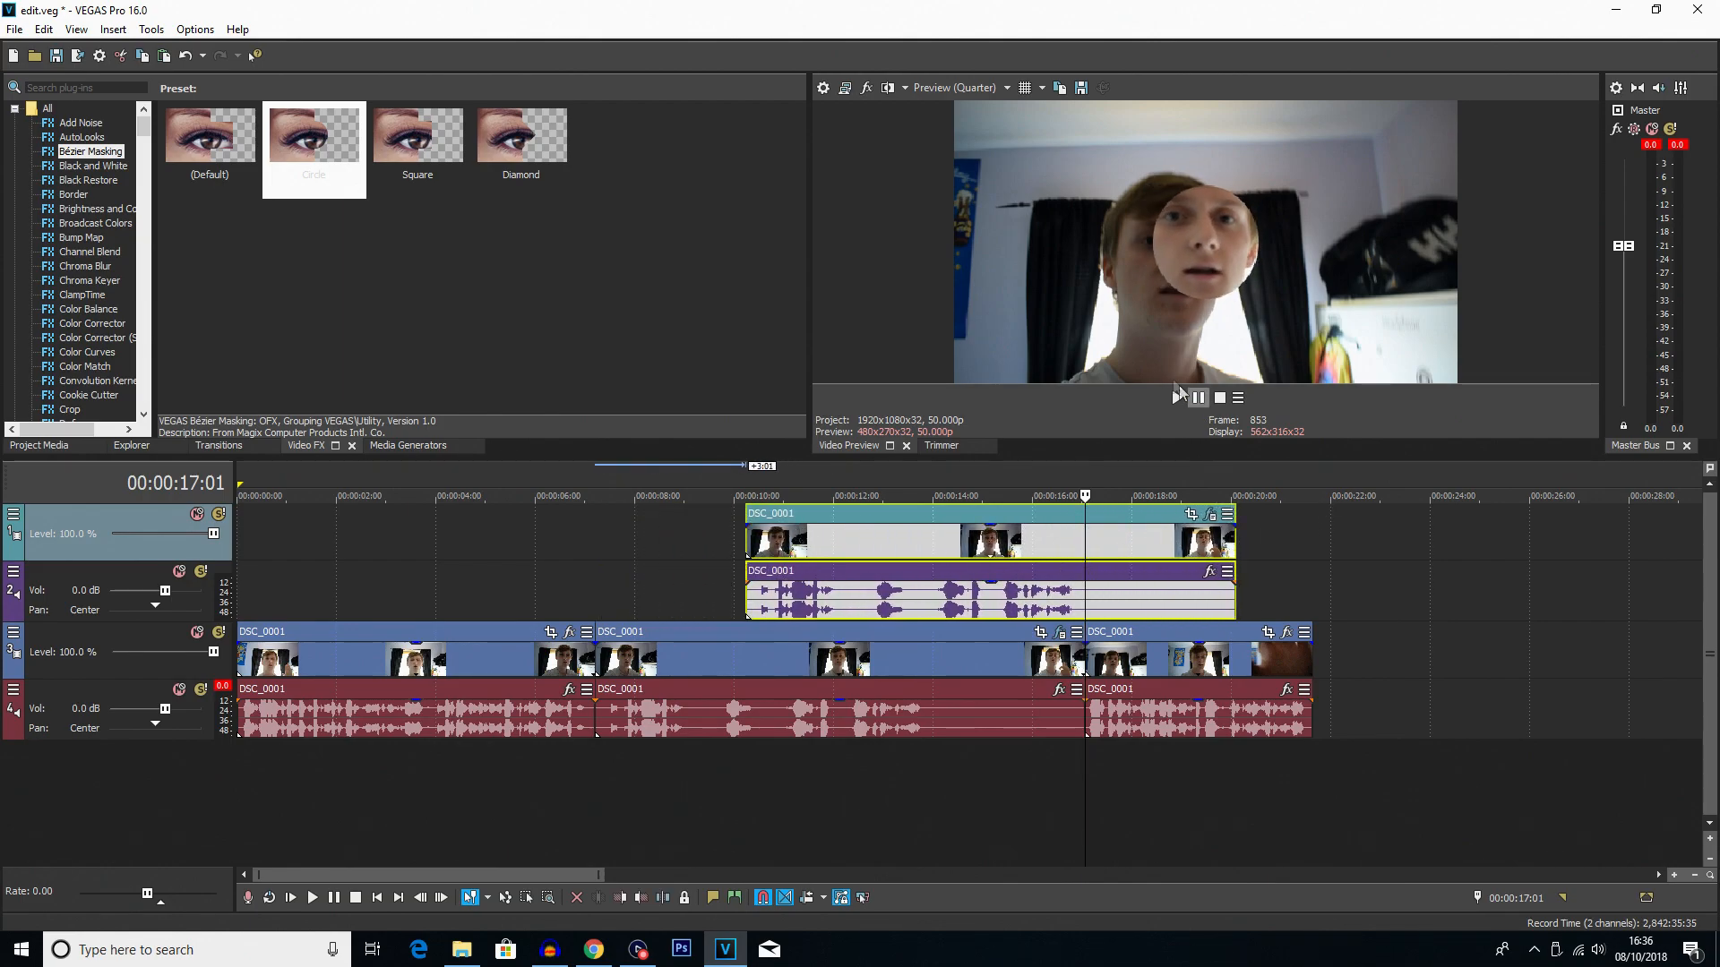
drag(1033, 550, 882, 557)
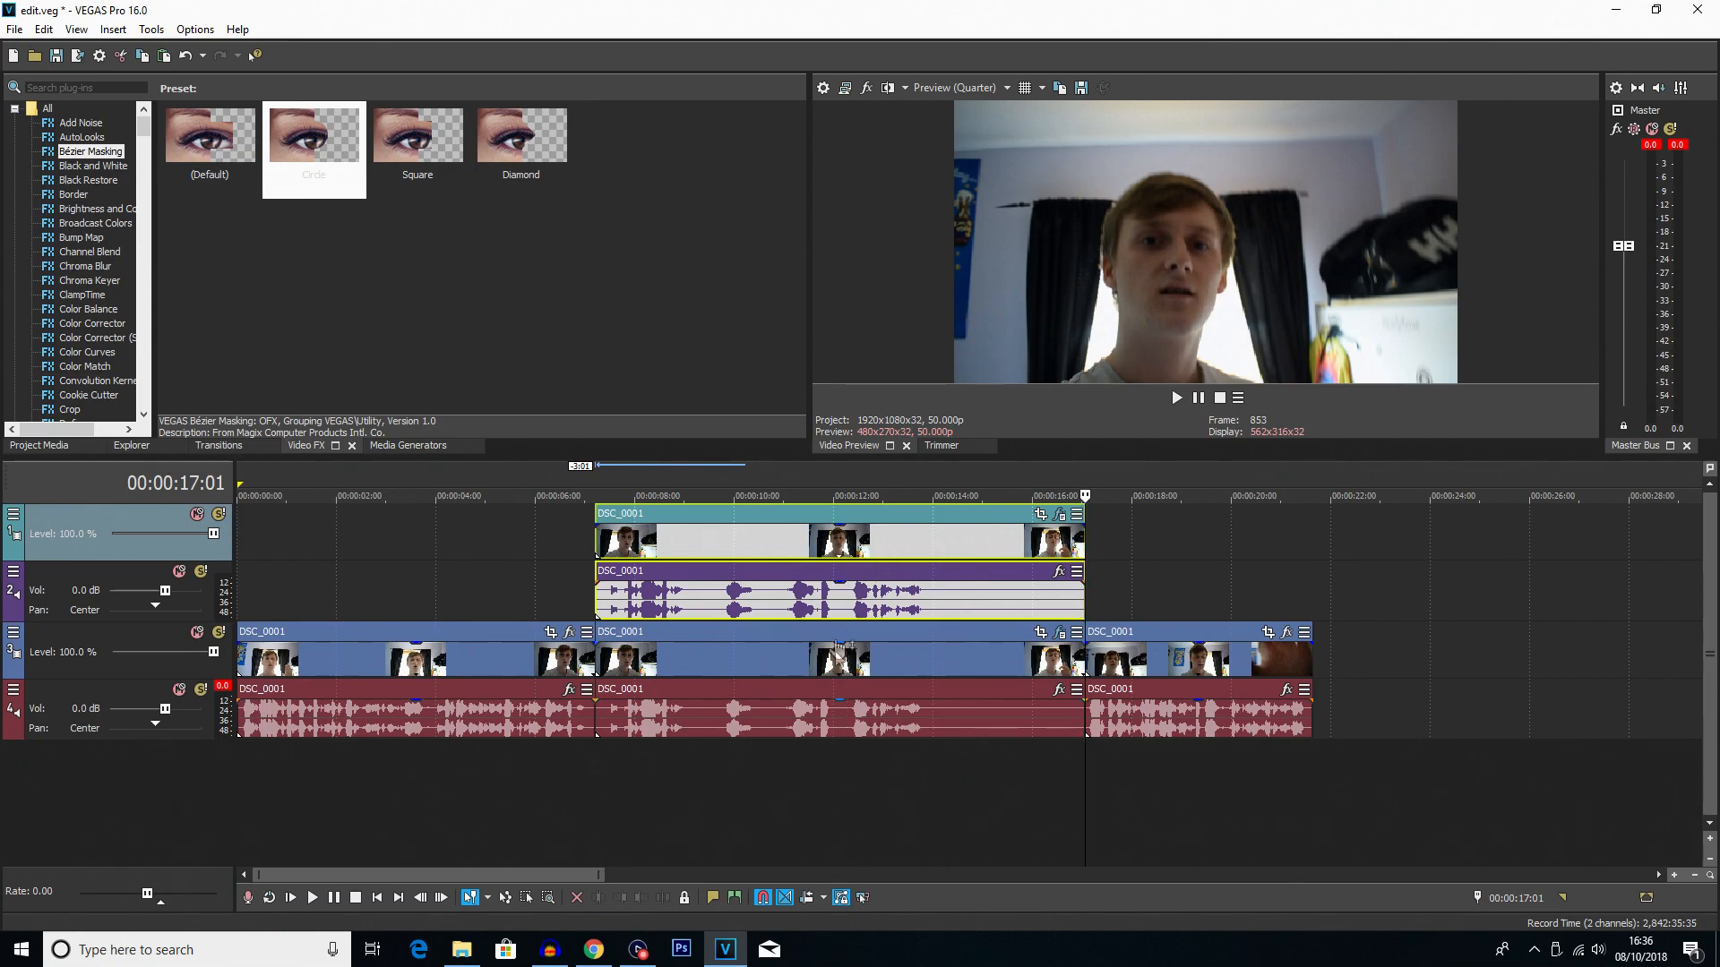
- Ungroup and delete the copied clip's duplicate audio, including its emptied audio track
click(683, 596)
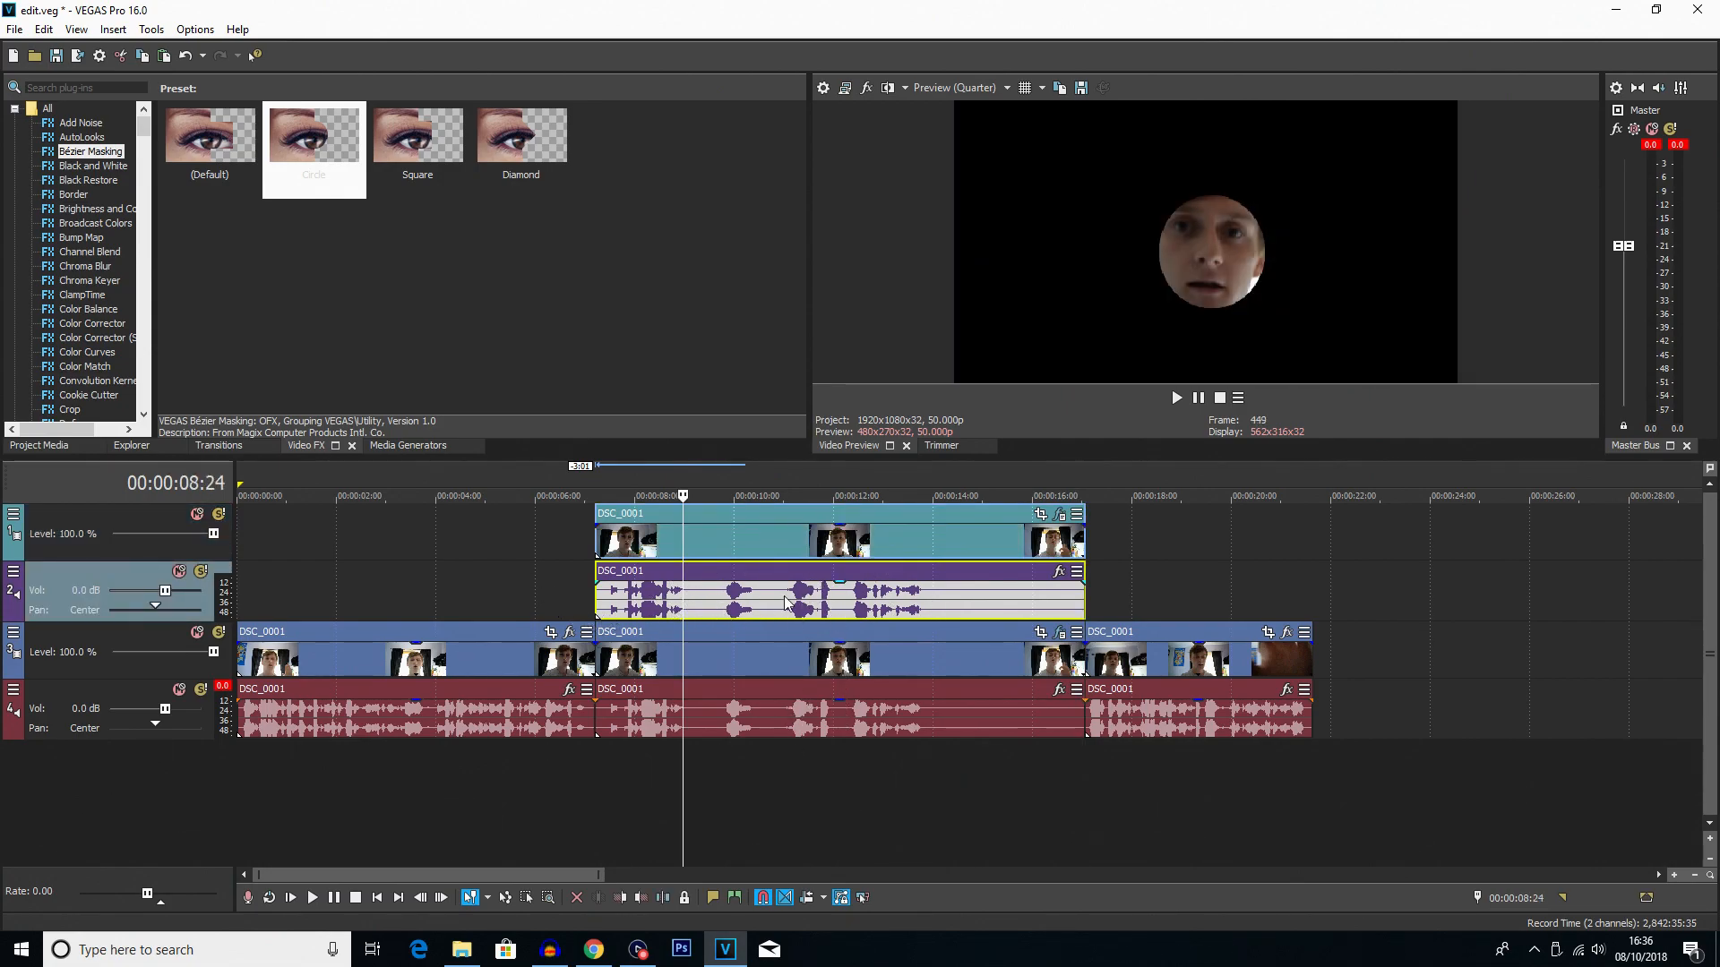
key(u)
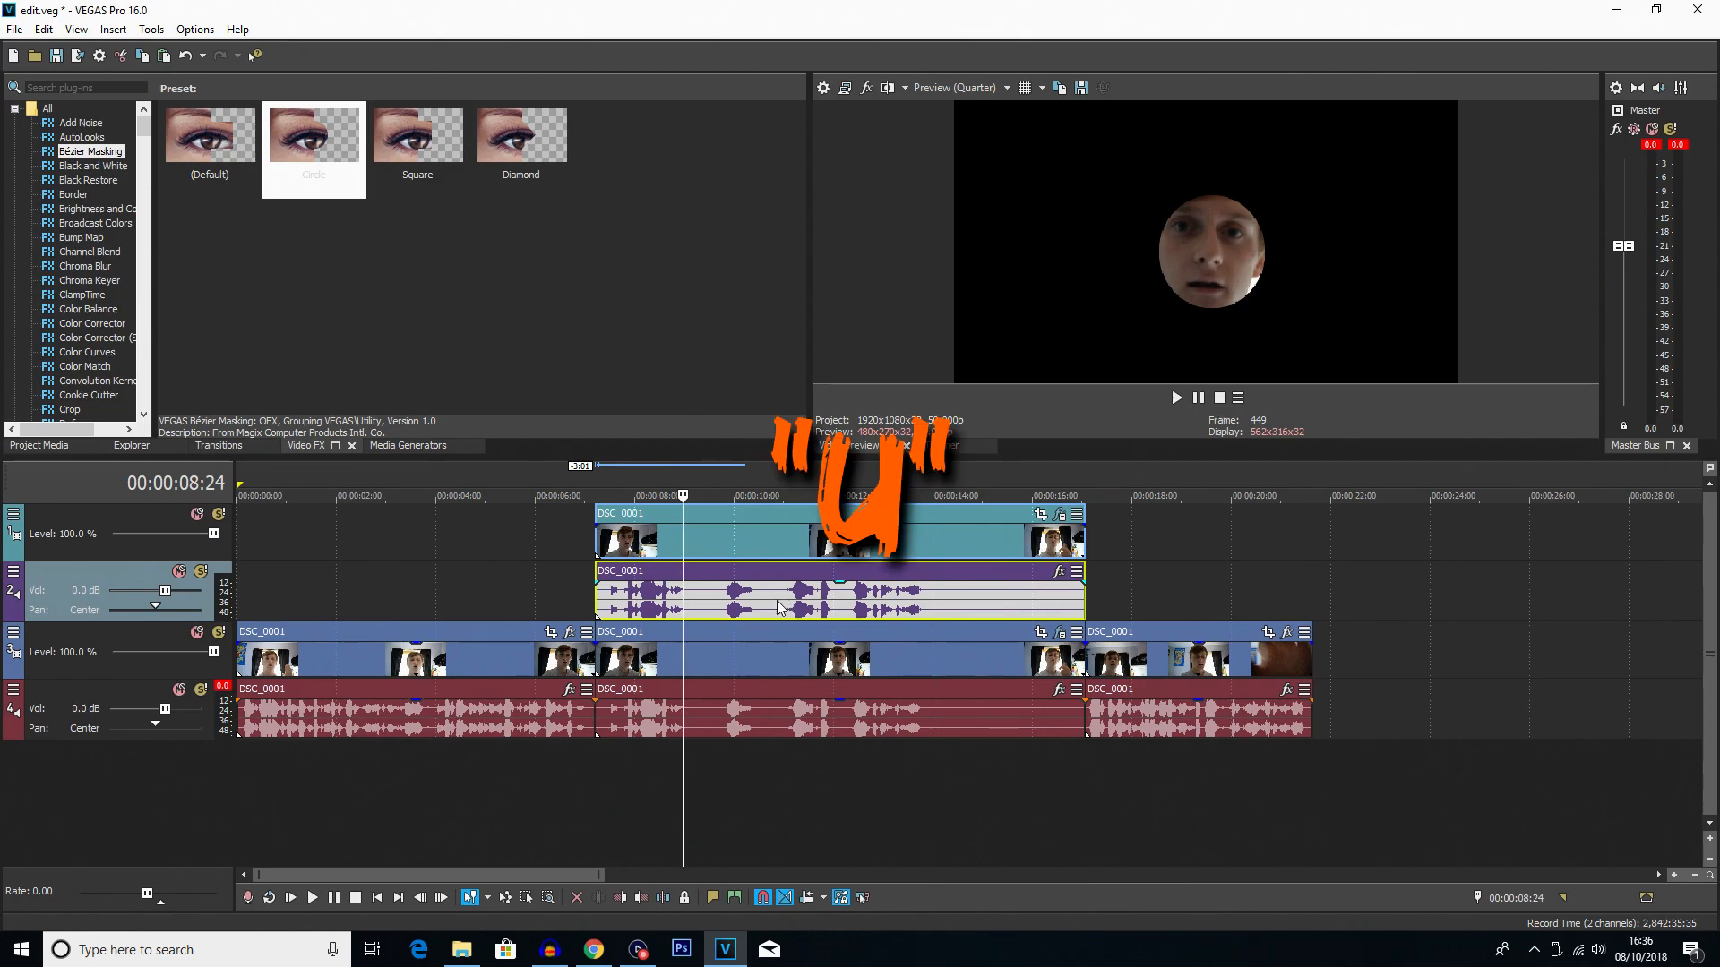
click(777, 600)
key(Delete)
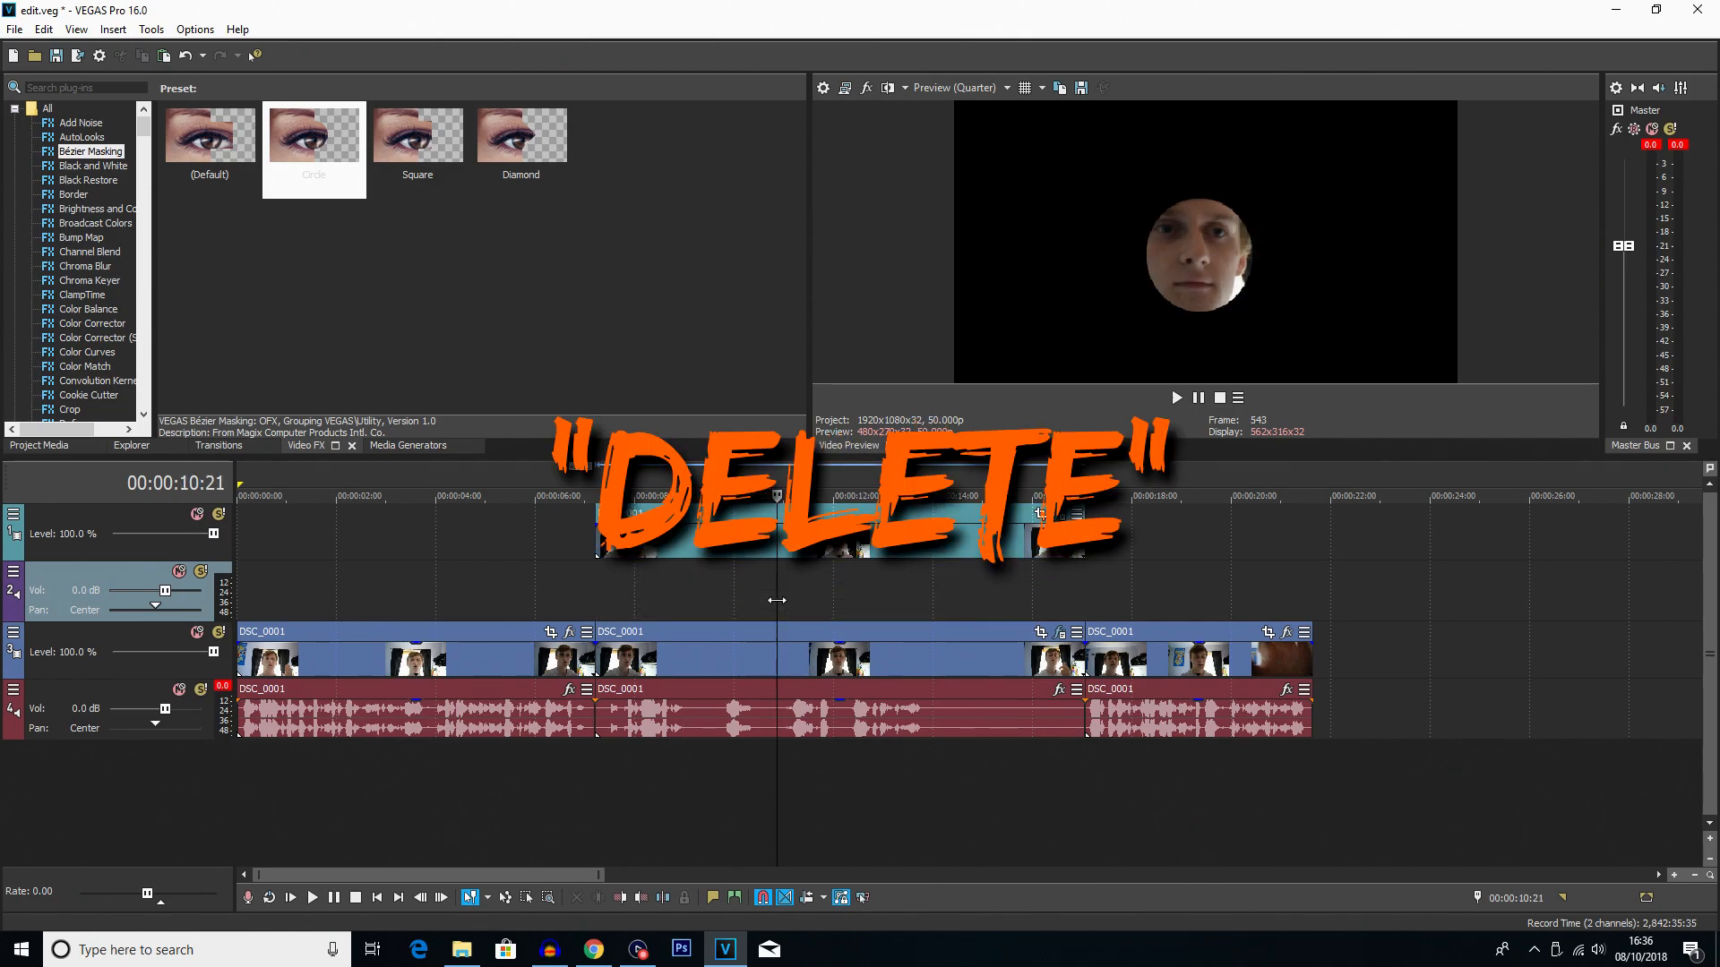
right_click(631, 599)
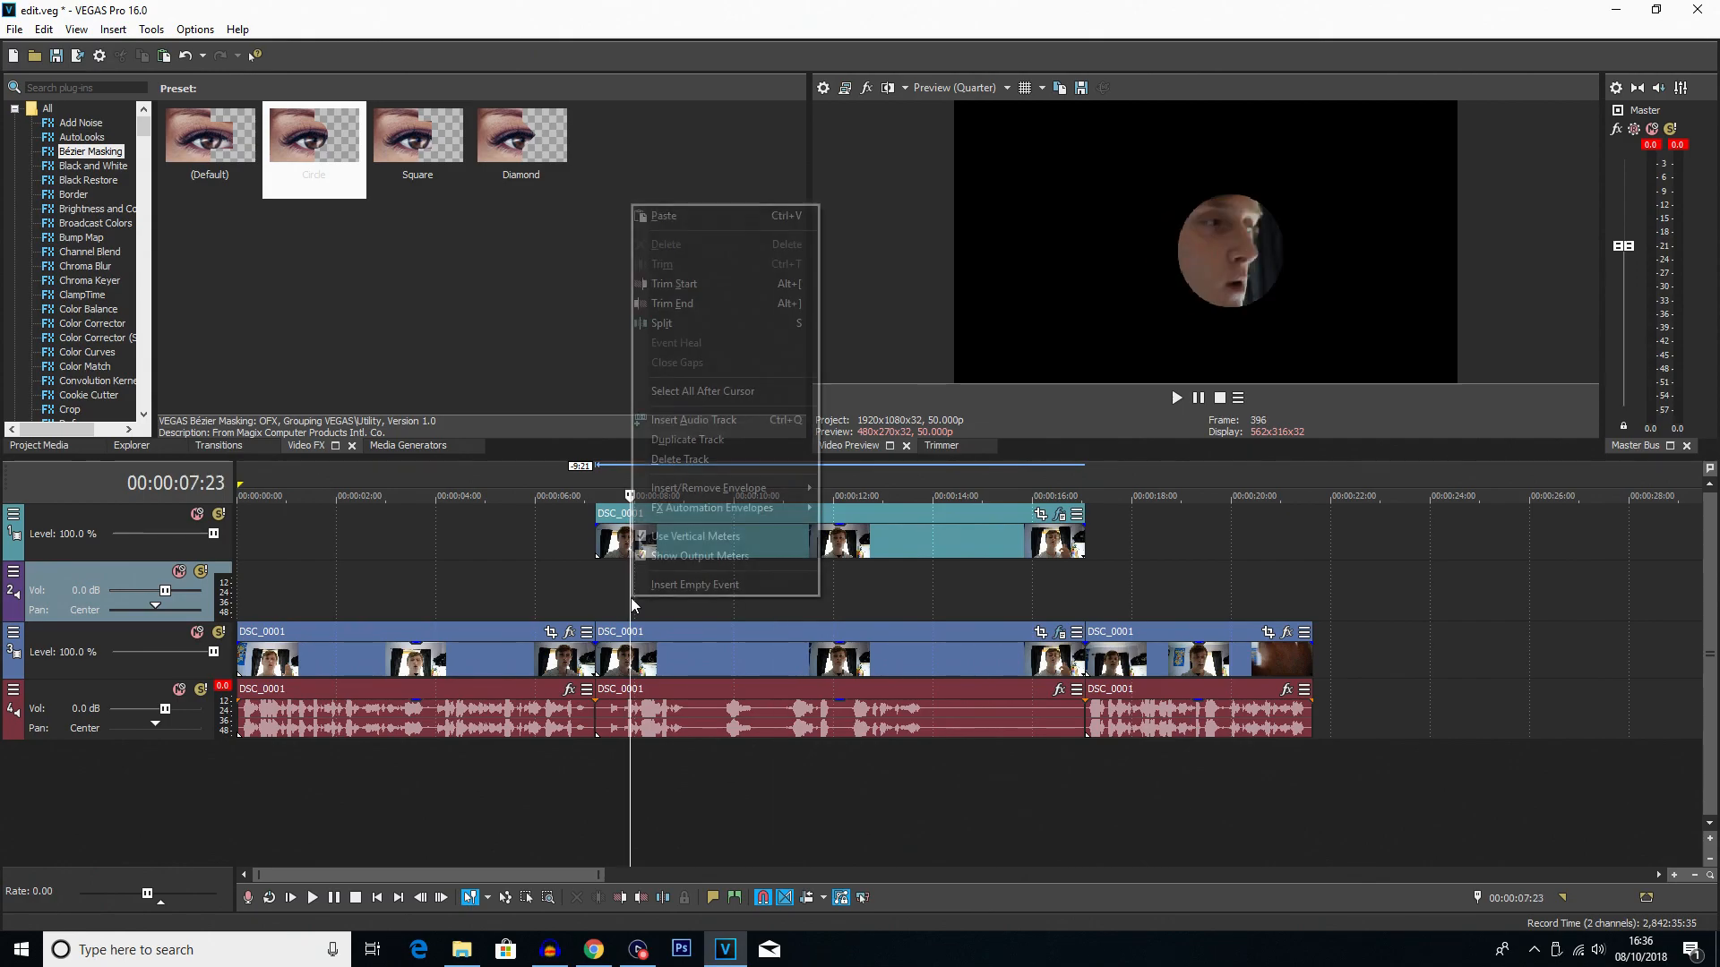
click(688, 459)
- Remove the Bézier Masking effect from the original middle clip on the lower video track and close its effect settings
click(675, 538)
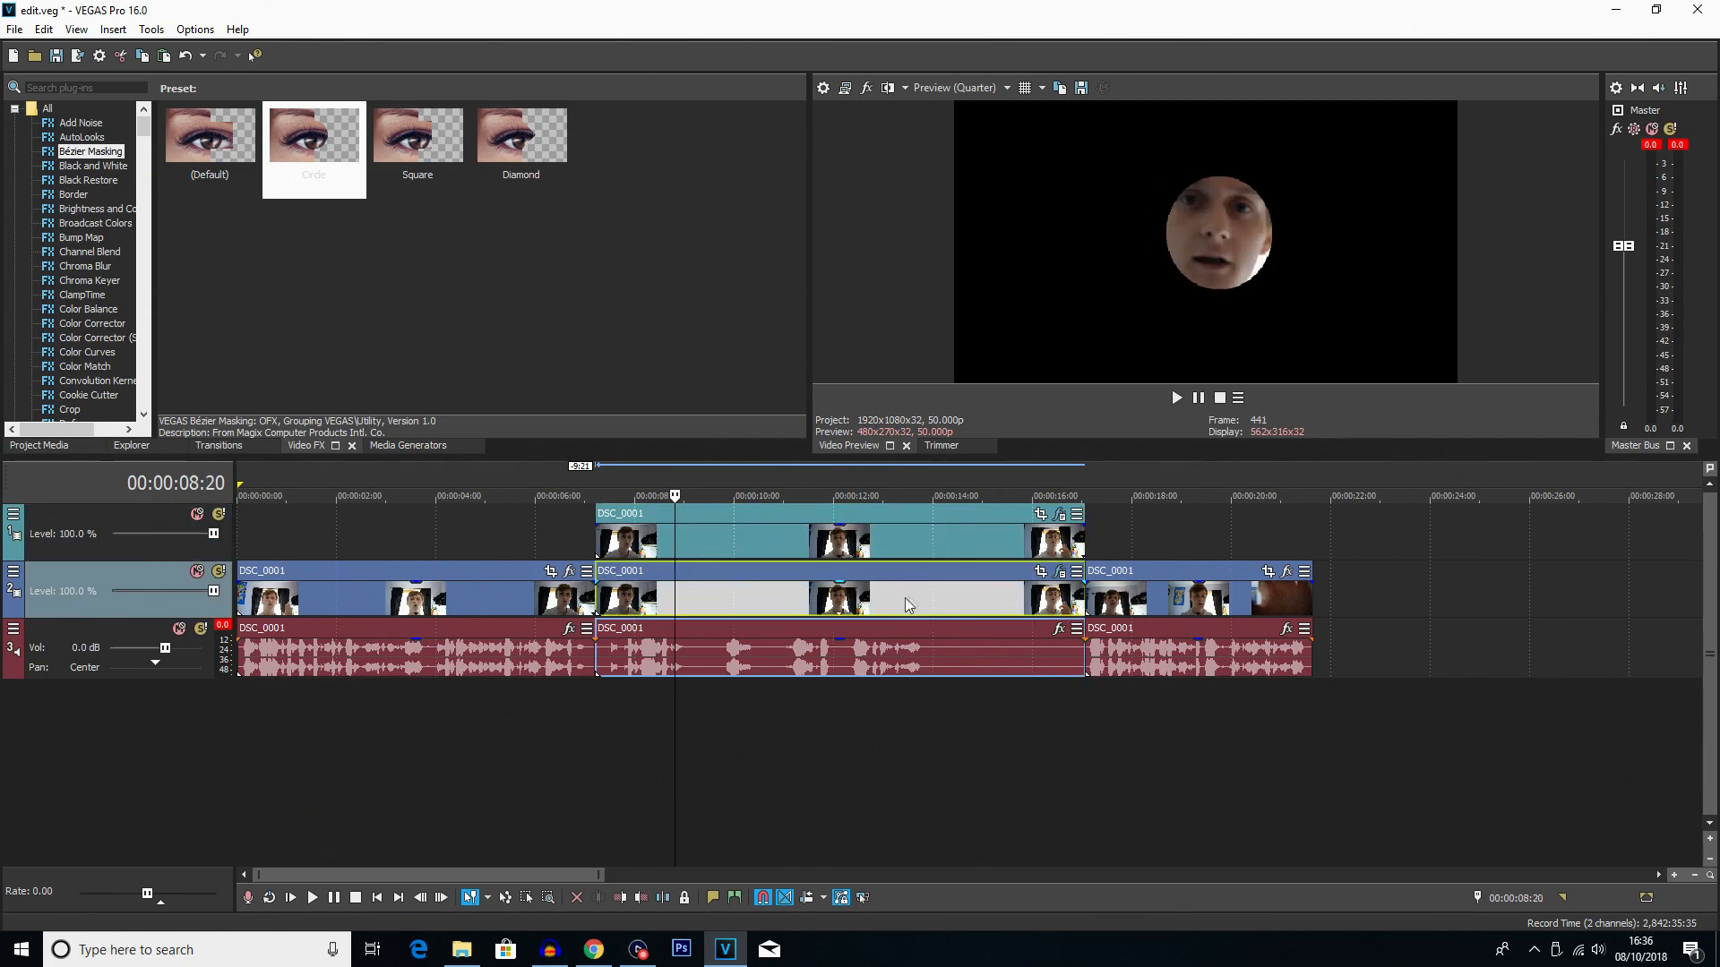
click(876, 593)
click(1060, 572)
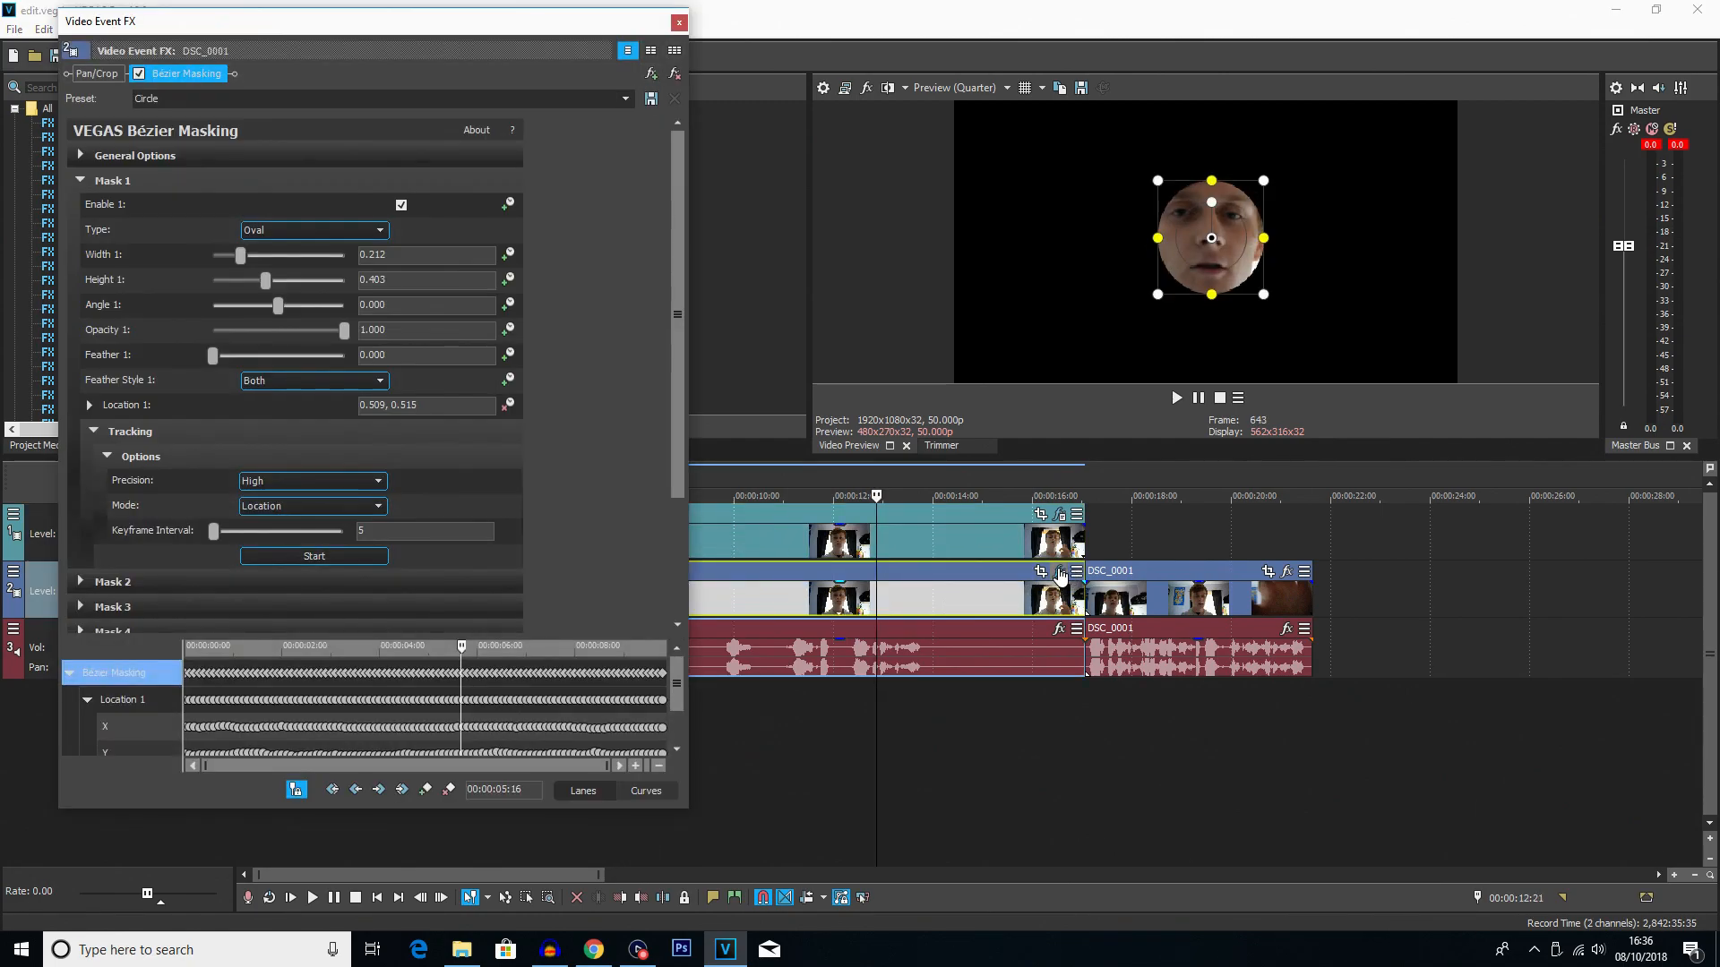
click(678, 76)
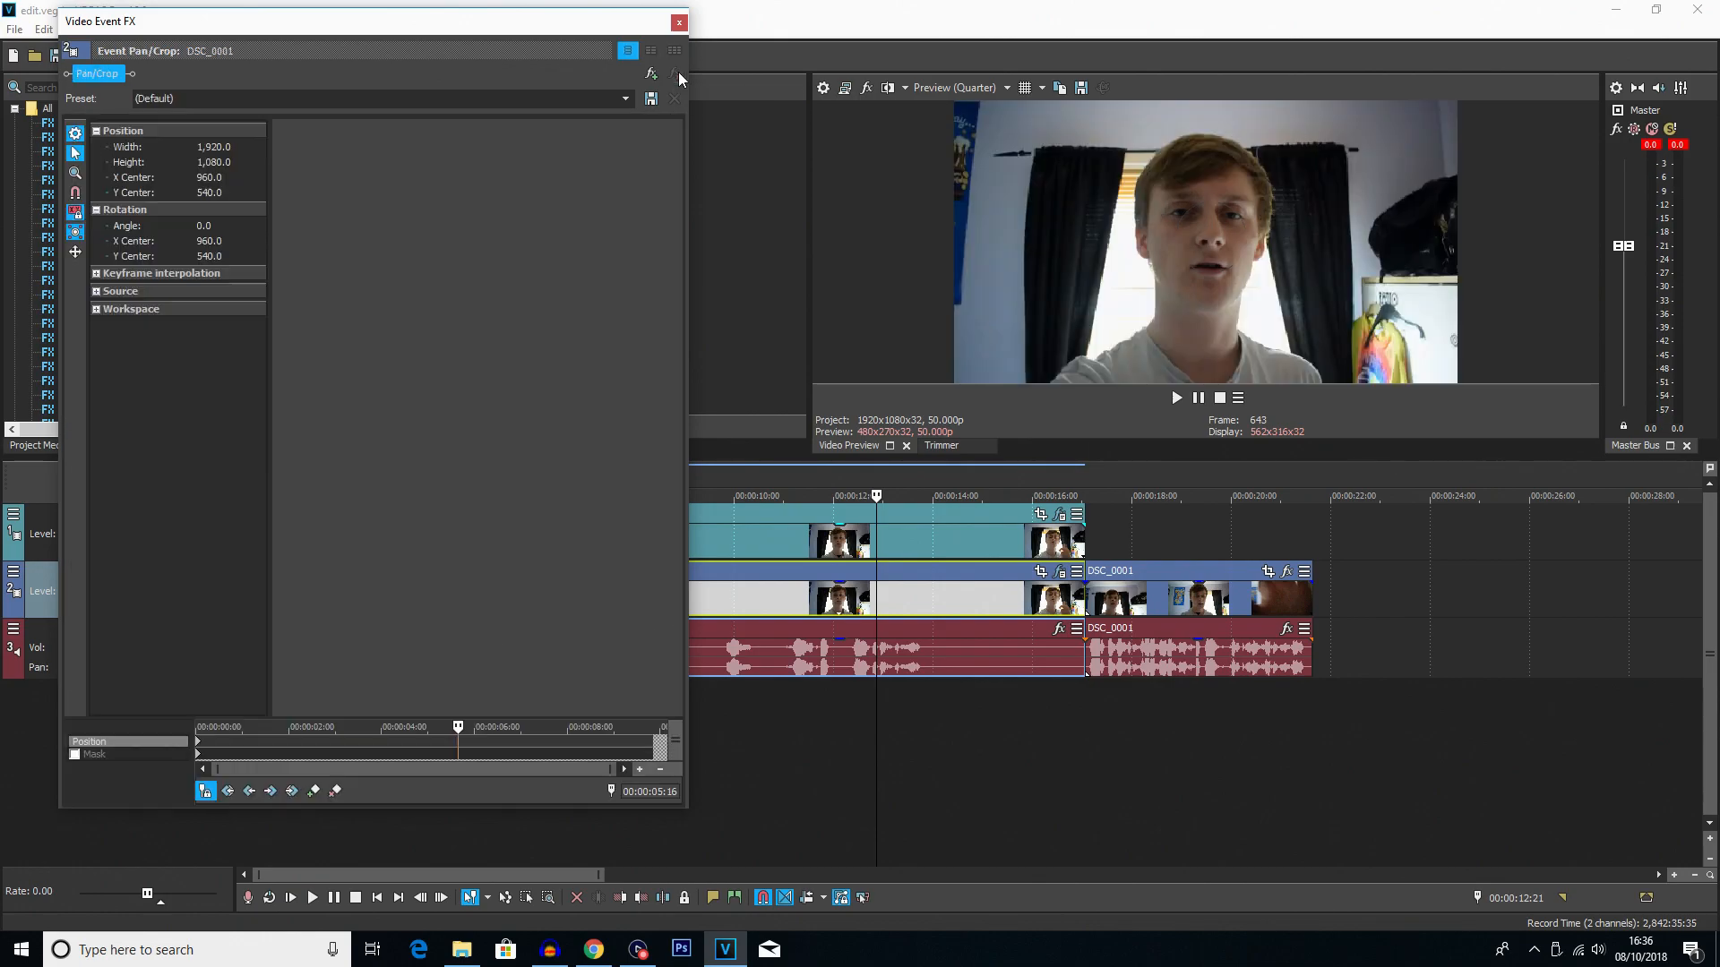
click(680, 22)
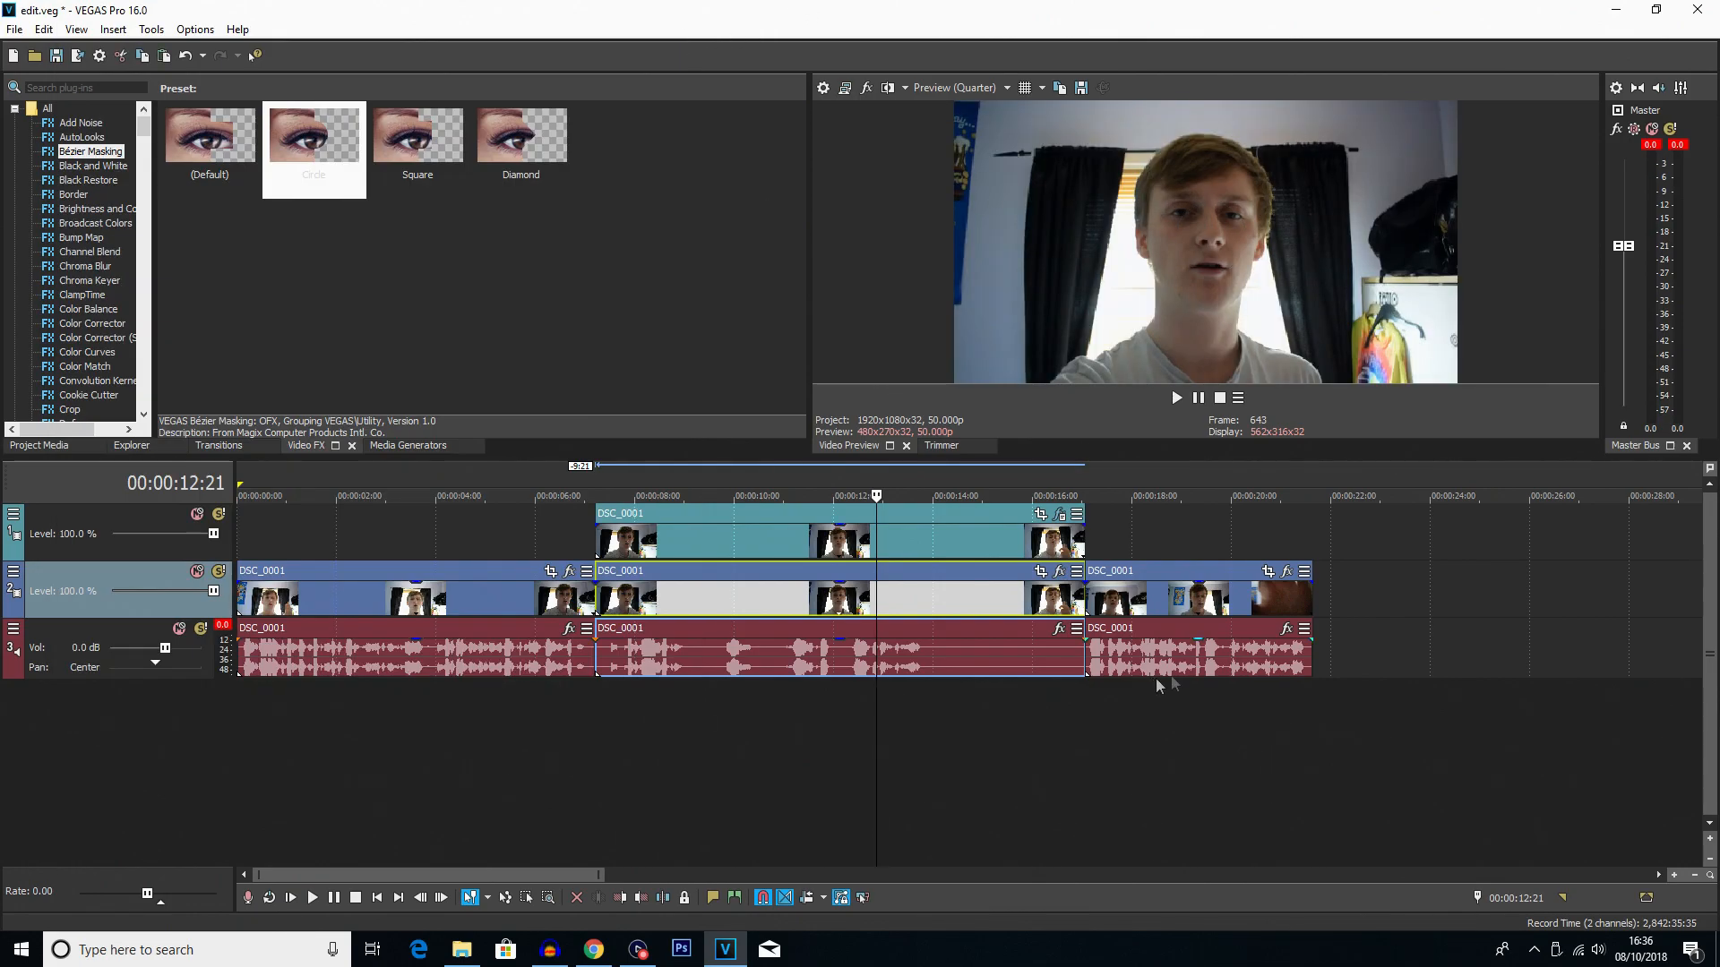
- Search the video effects for "pix" and apply Pixelate with the Large preset to the masked copy on the upper track
click(600, 756)
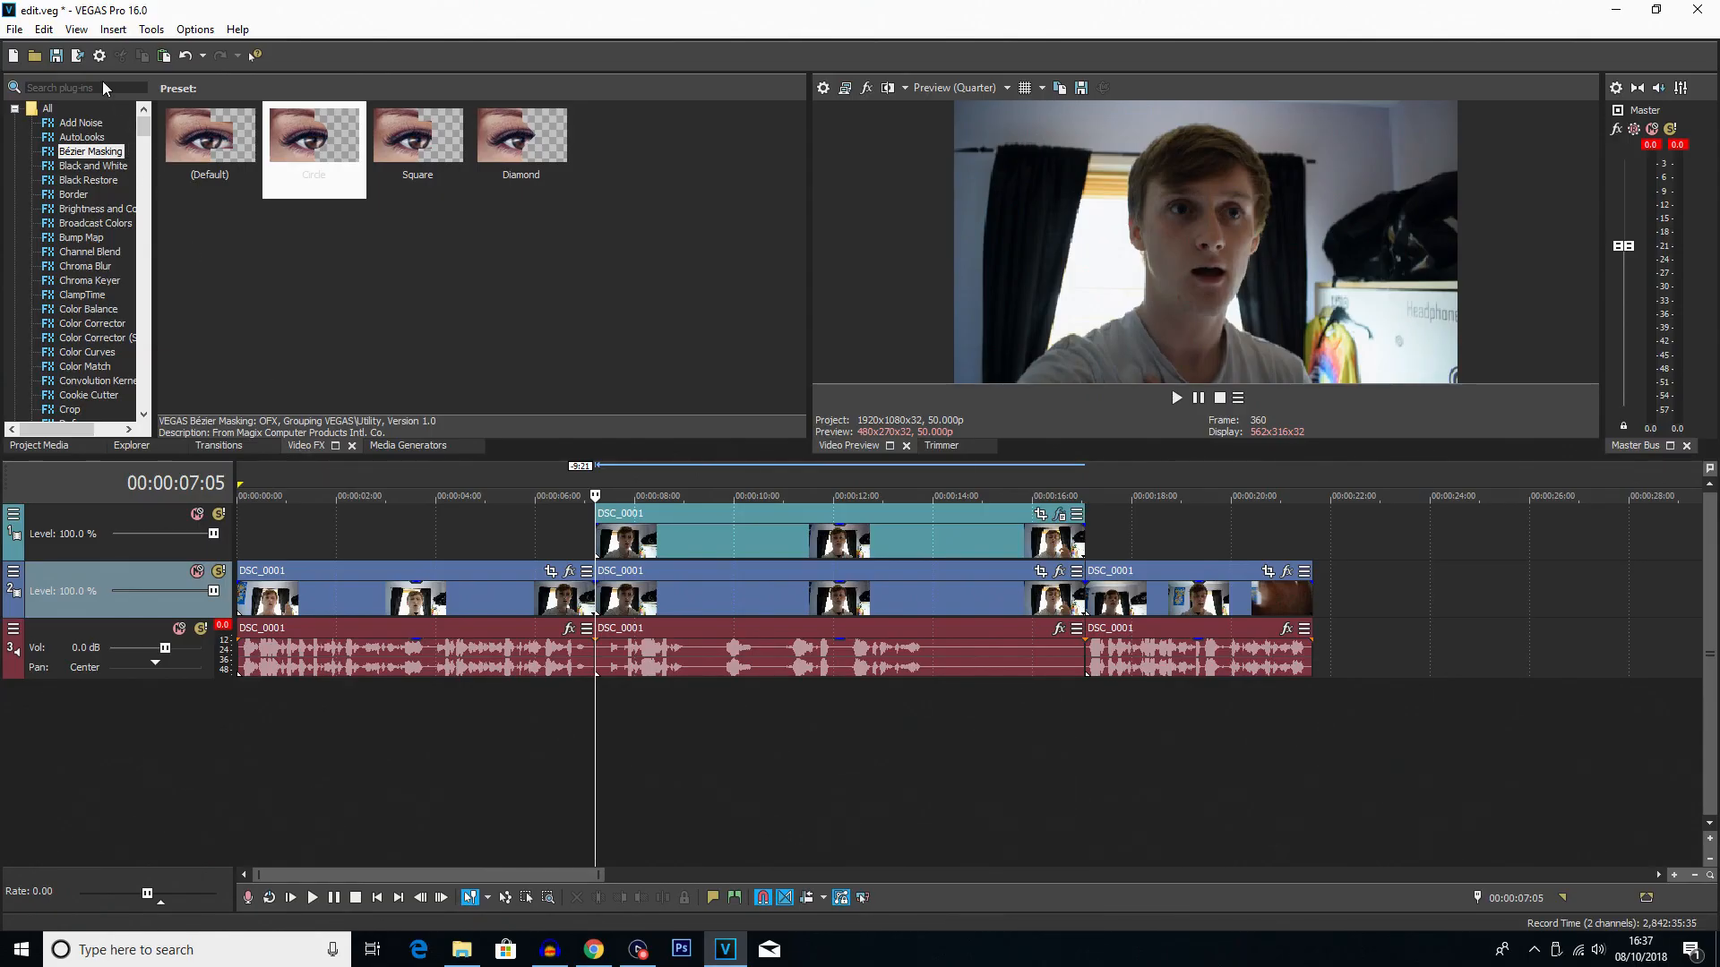
click(76, 90)
text(pl)
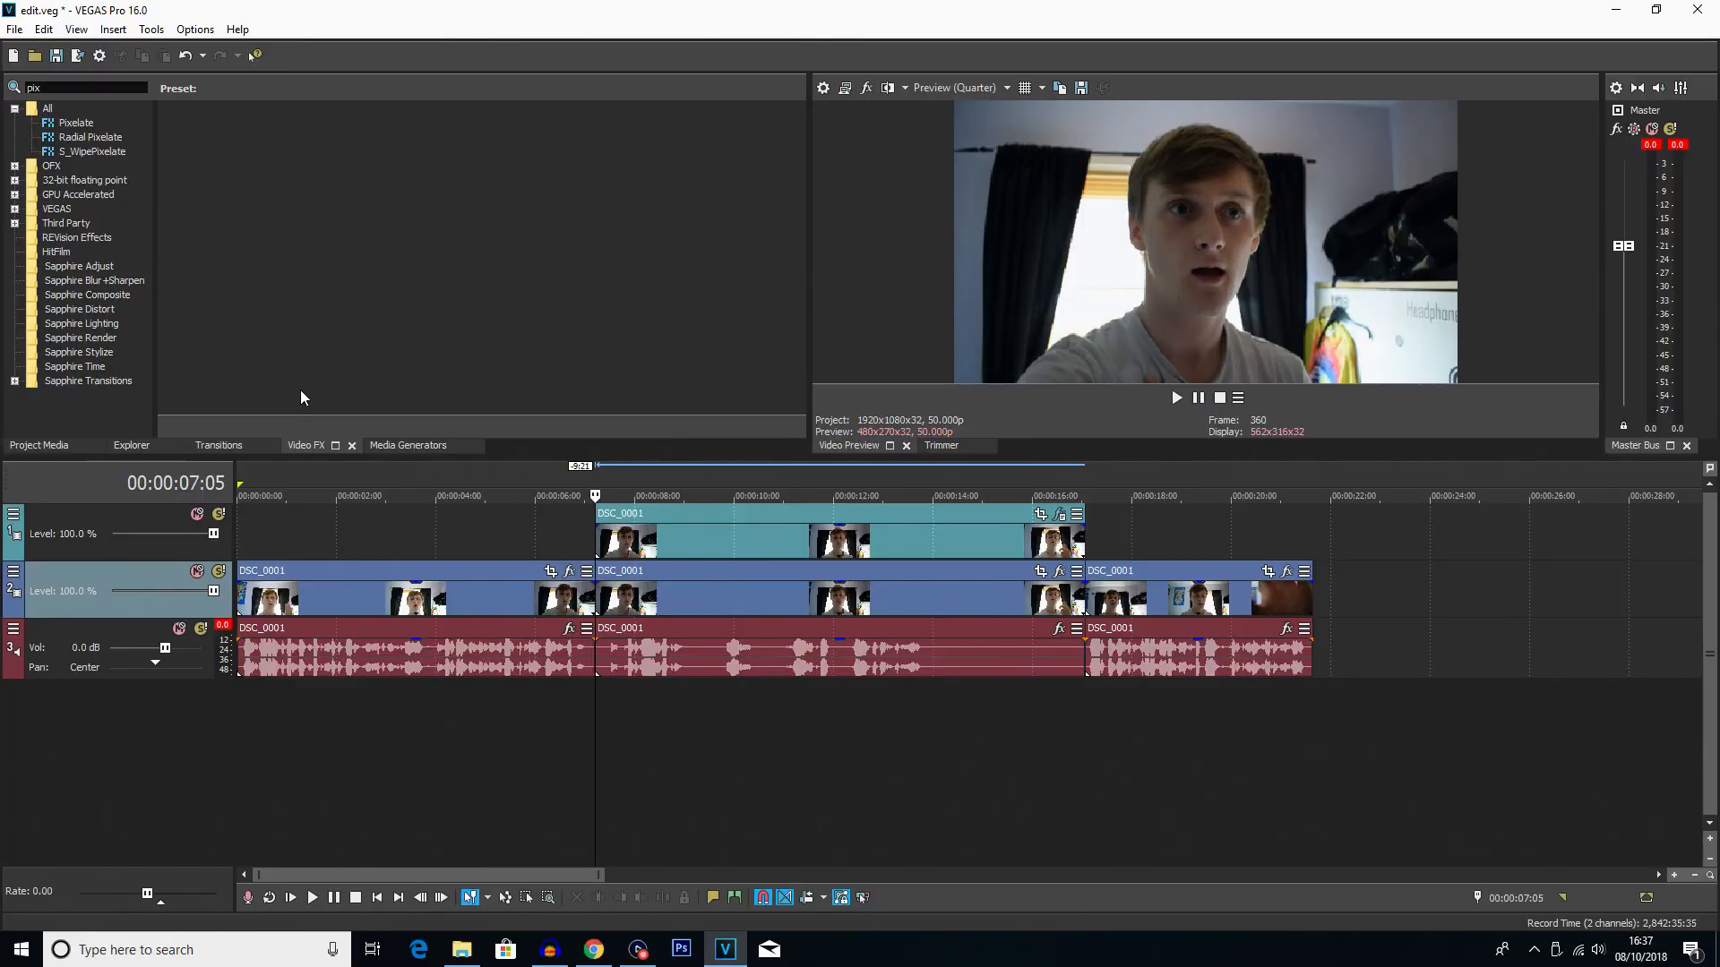
click(90, 123)
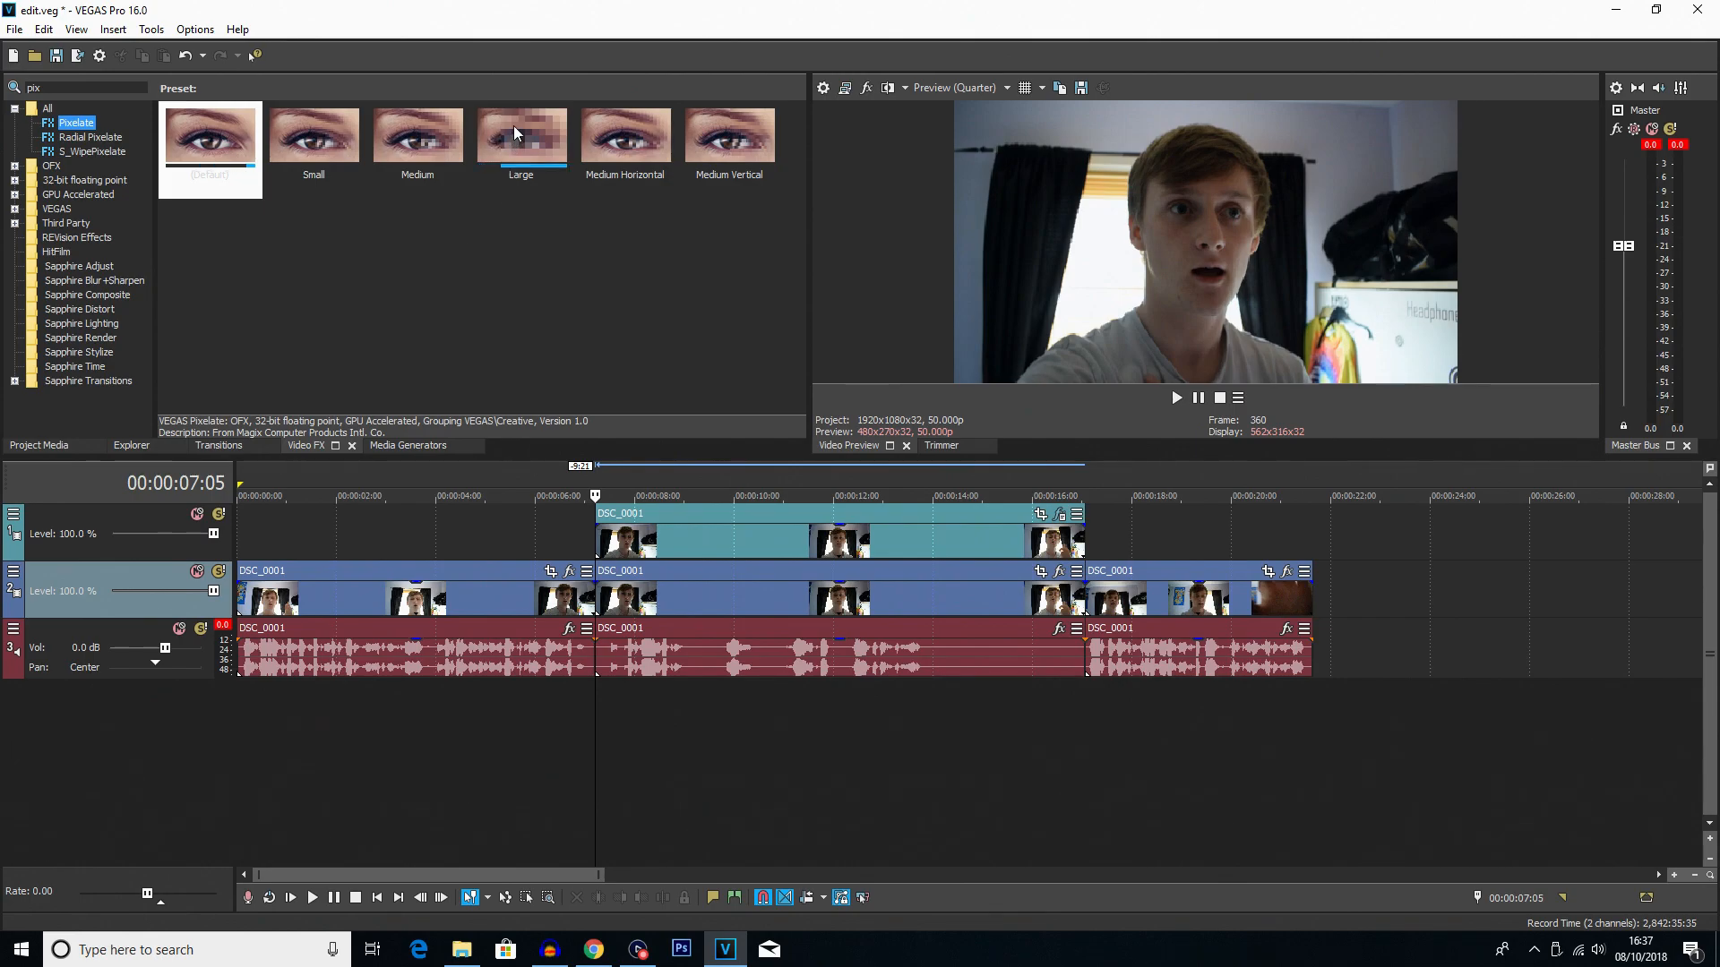
drag(504, 126, 733, 545)
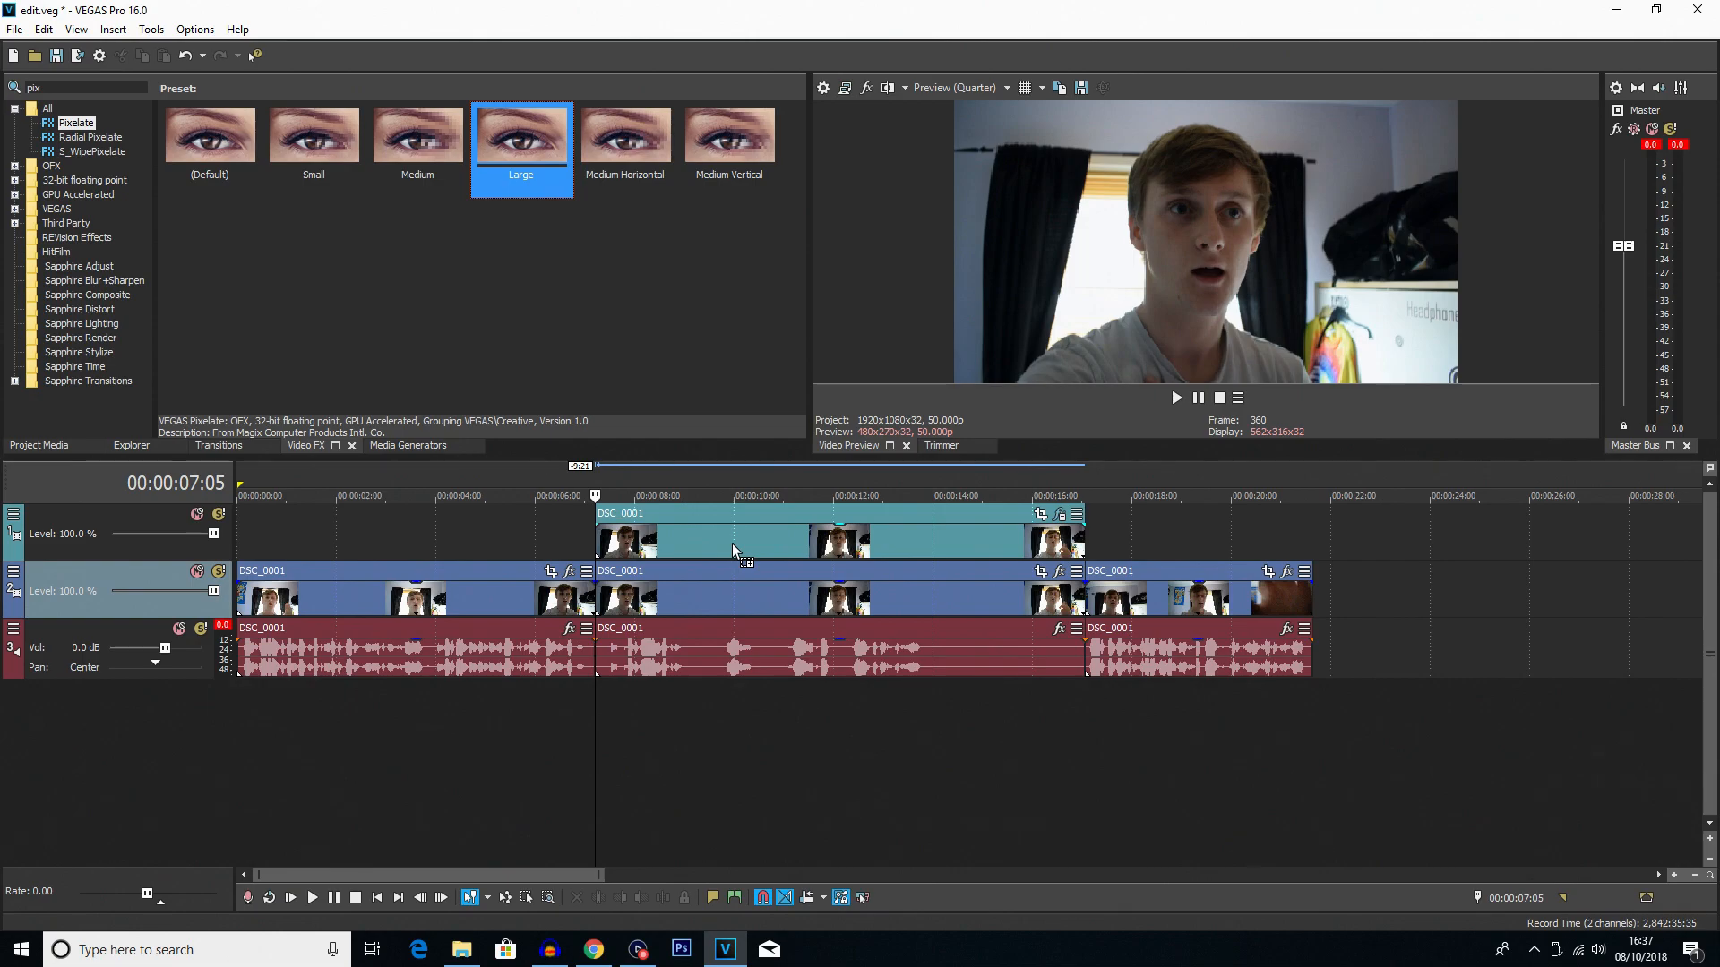
click(733, 544)
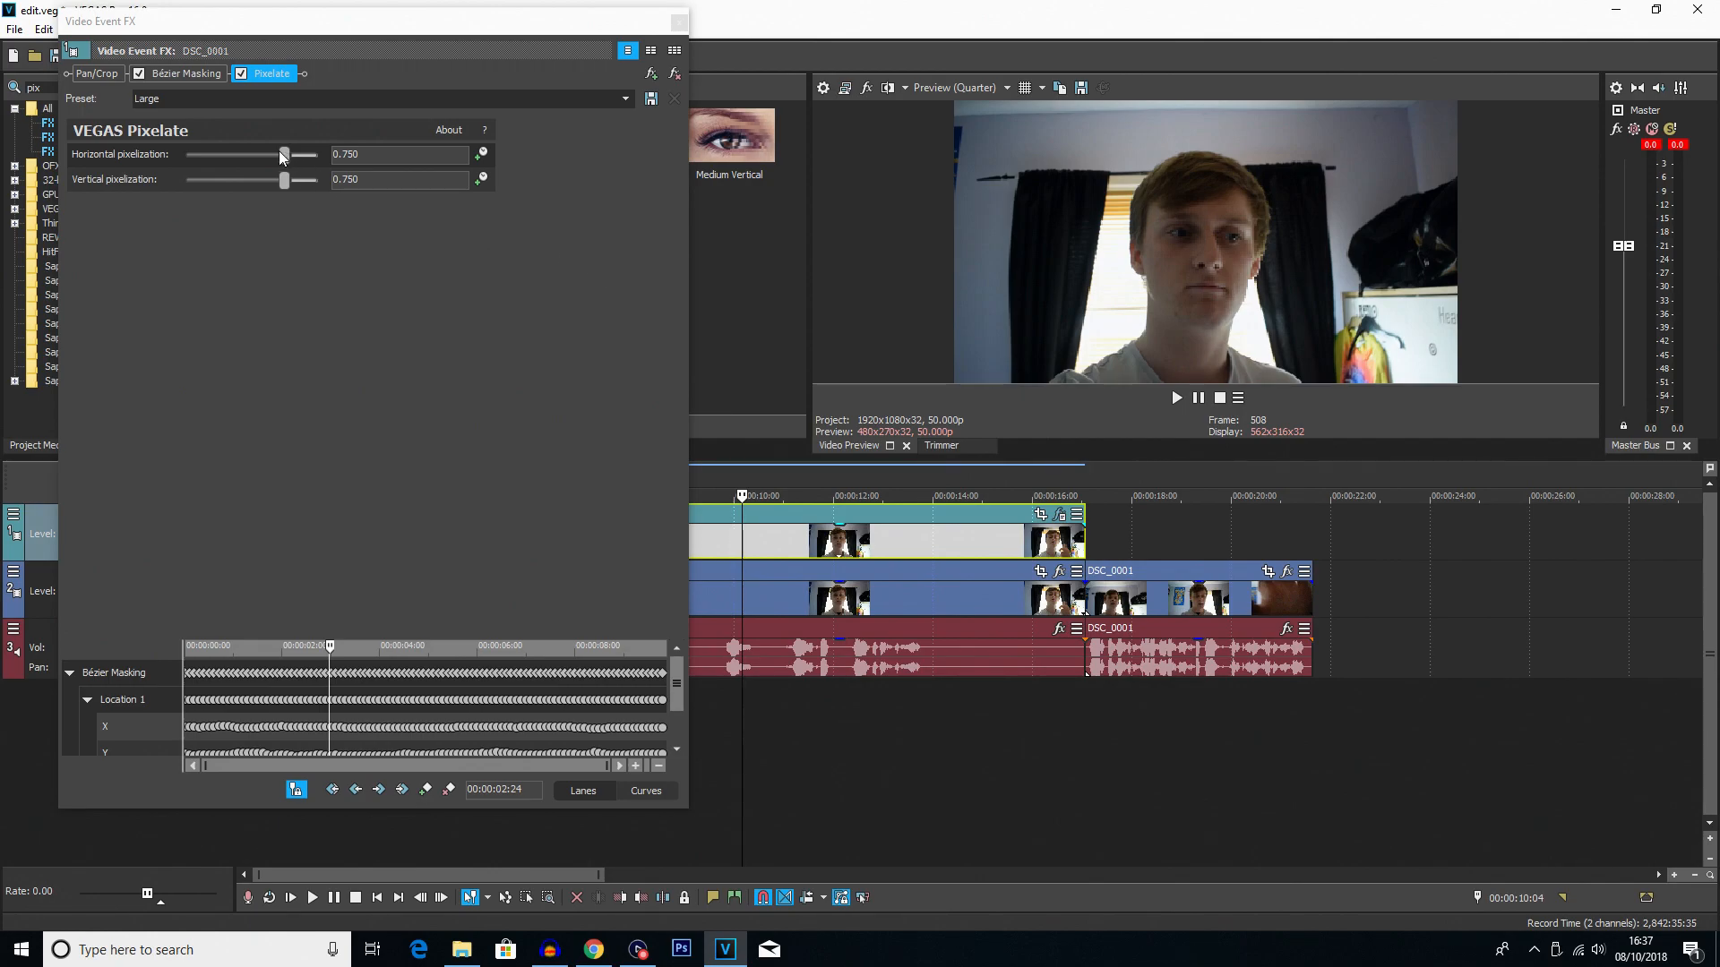
- Set the Pixelate effect's horizontal pixelization to 0.973 and vertical to 0.959, and close the effect settings
mouse_move(288, 154)
mouse_down()
mouse_move(308, 151)
mouse_move(292, 183)
mouse_move(315, 182)
mouse_move(316, 162)
mouse_up()
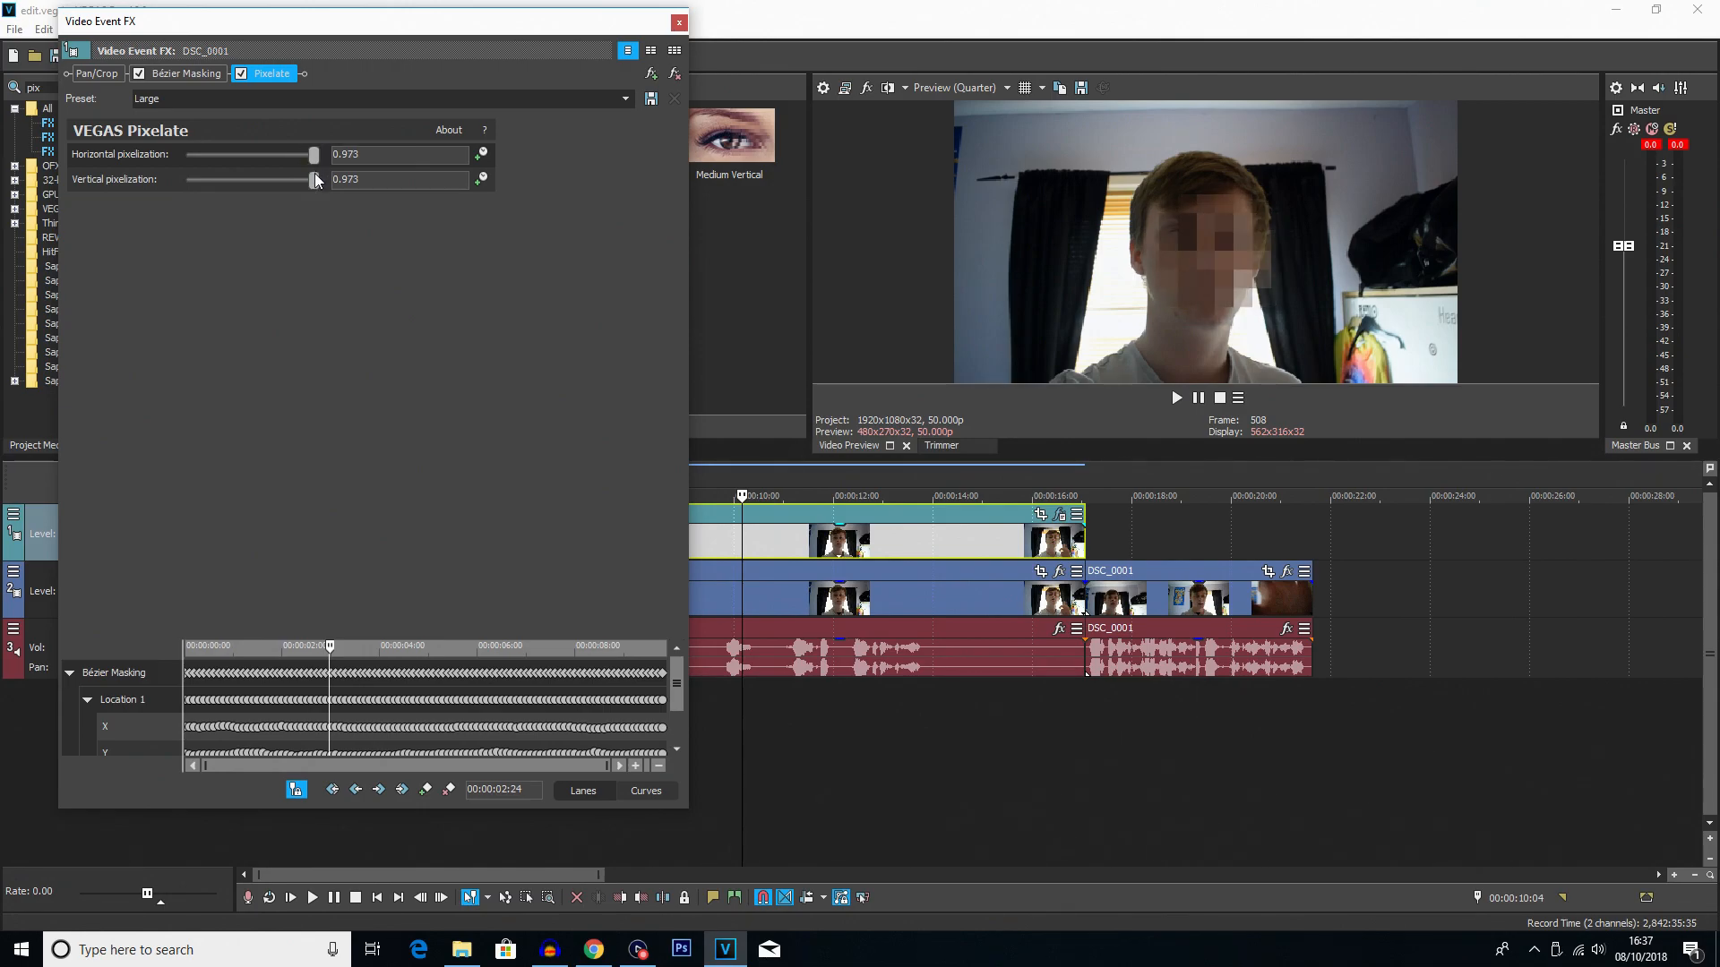
drag(314, 177, 314, 183)
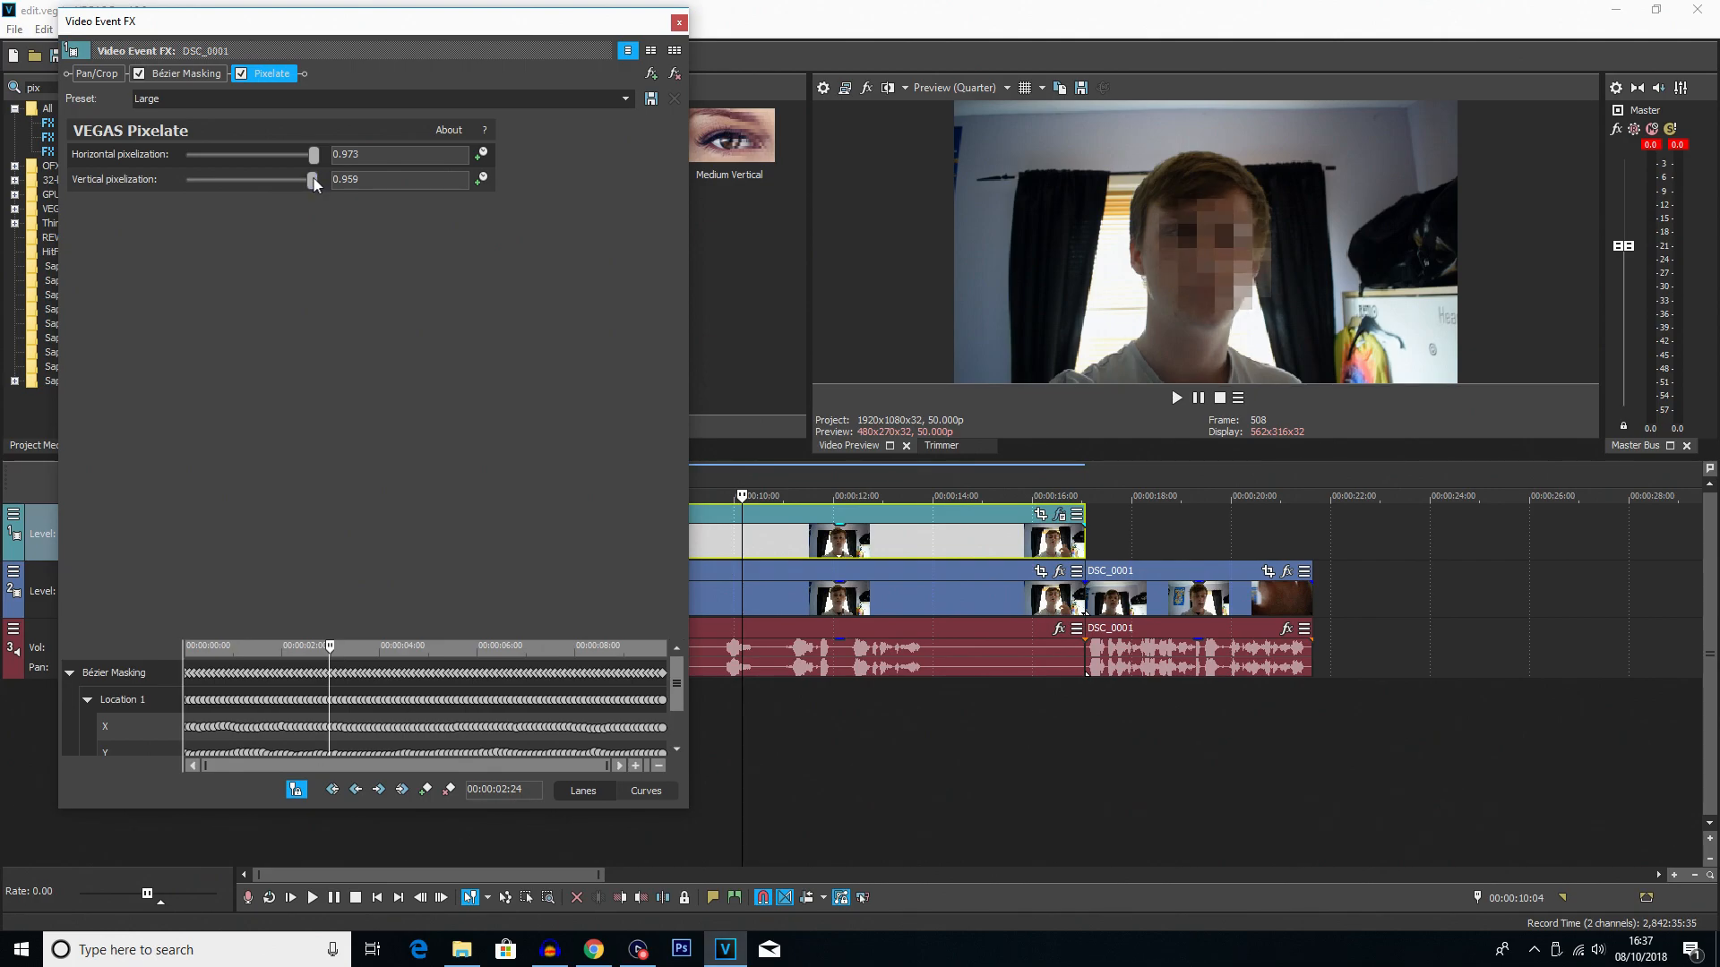
click(679, 22)
- Play the timeline from 00:00:06:07 through the middle clip and inspect the face pixelation at 00:00:08:20
click(550, 528)
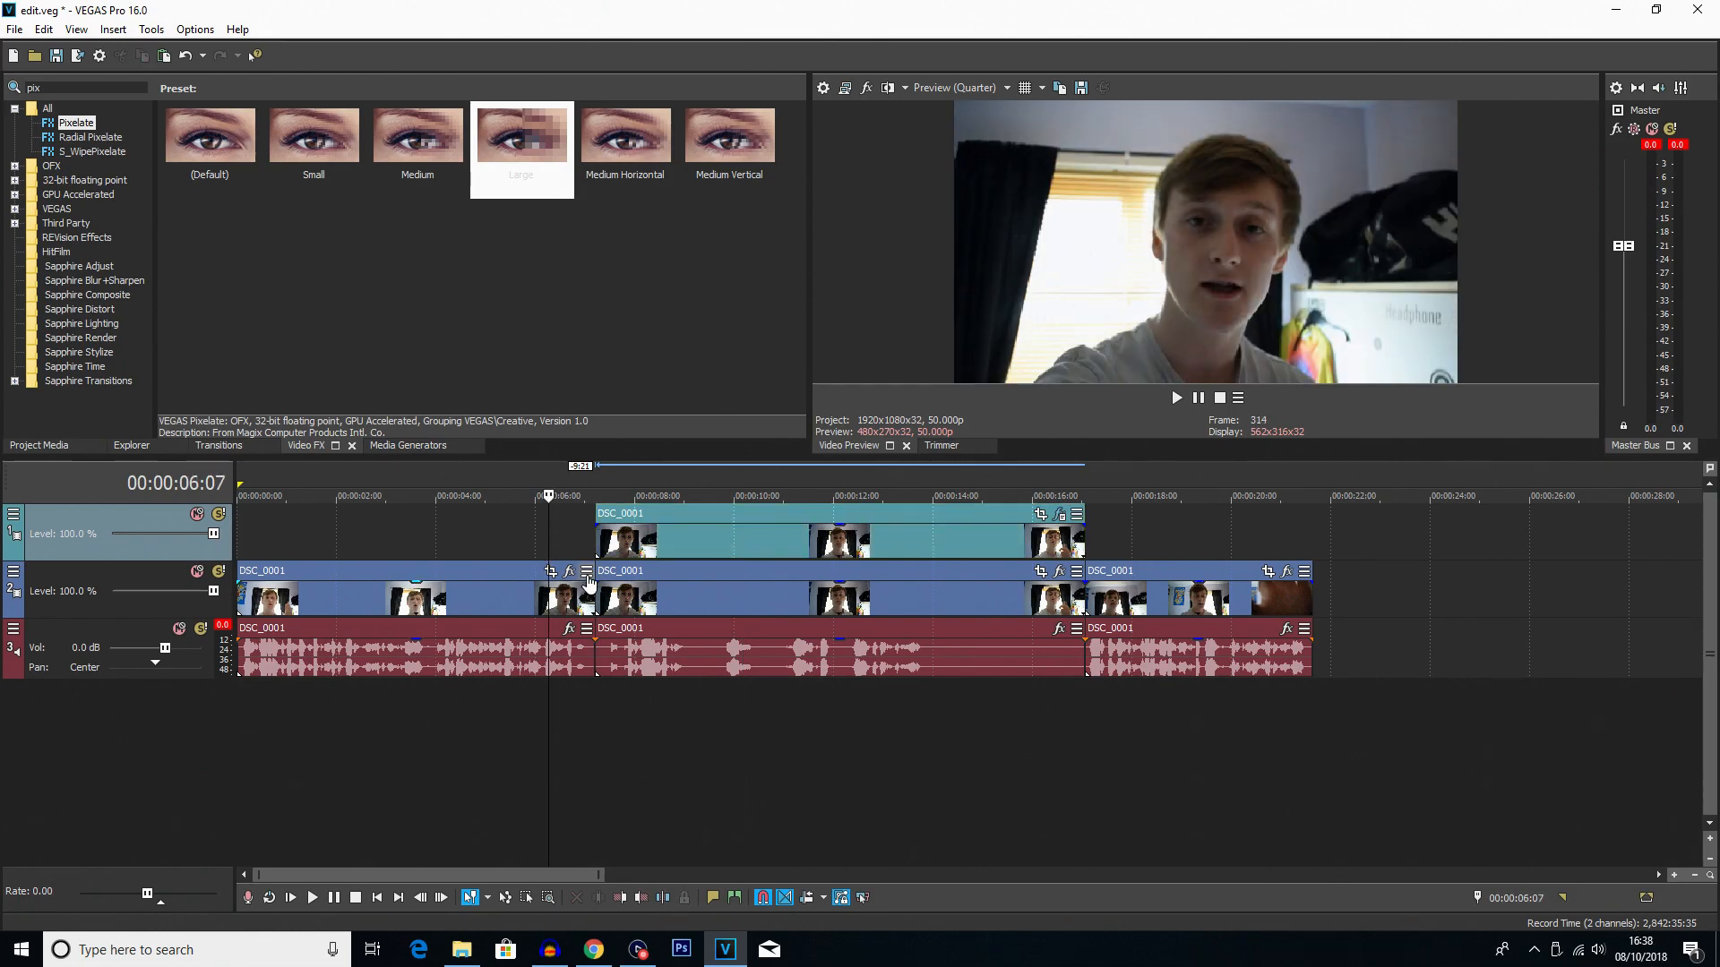
key(space)
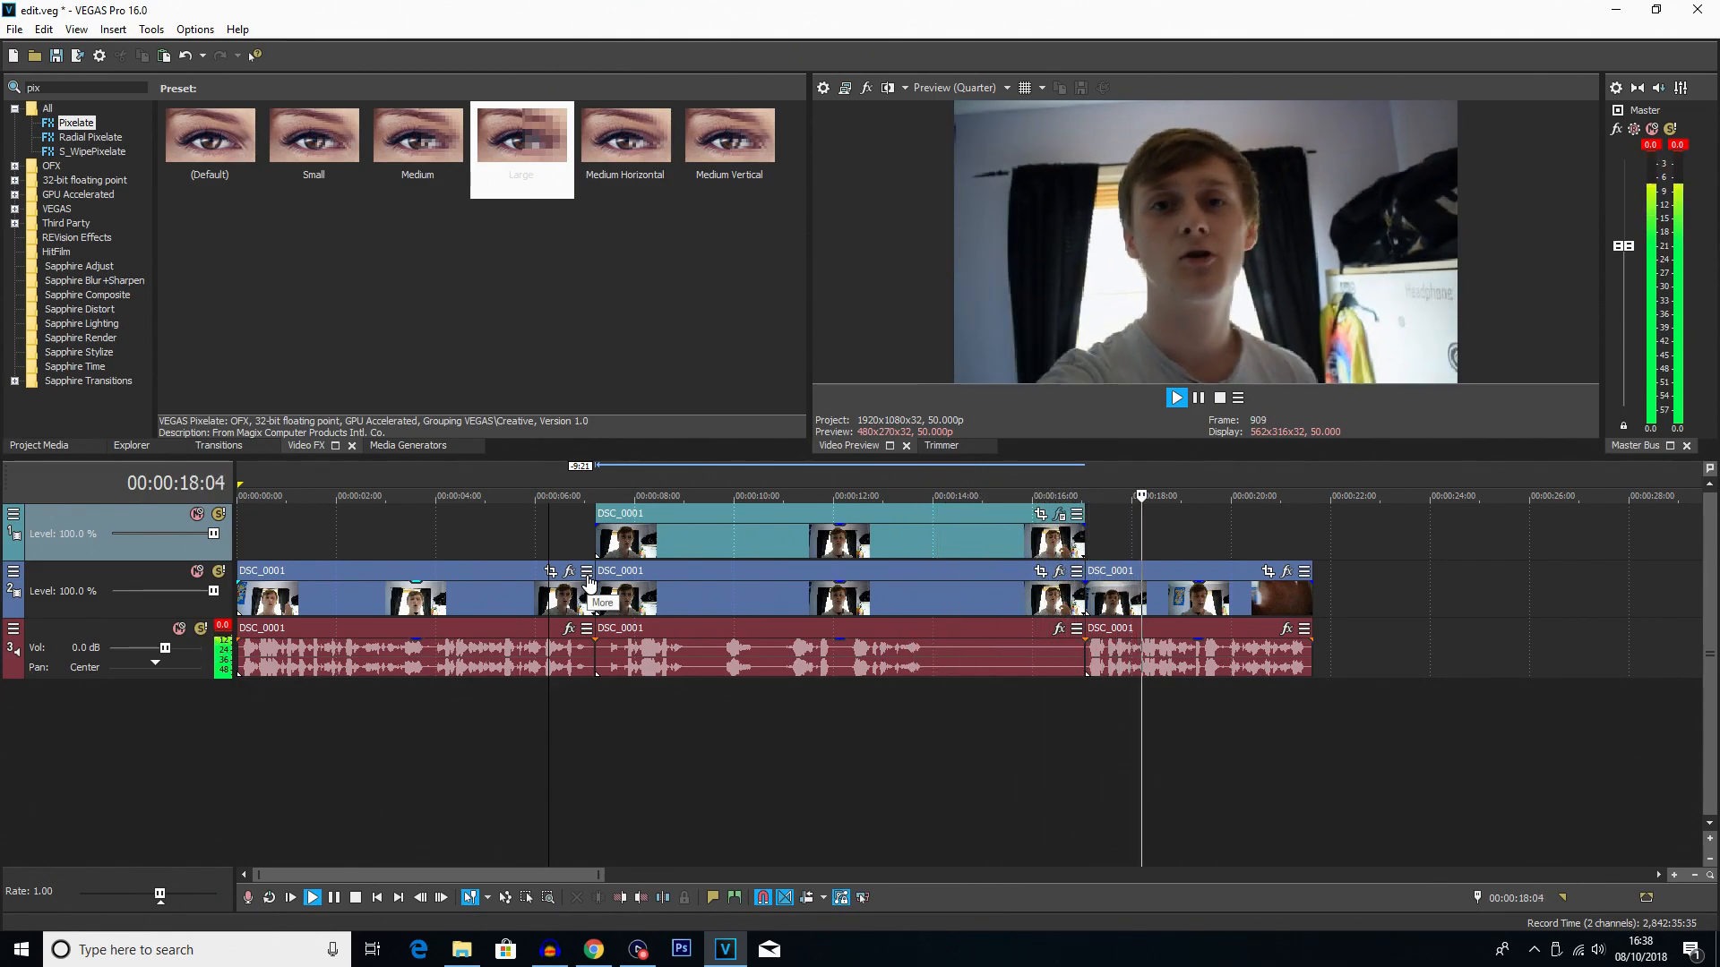
key(space)
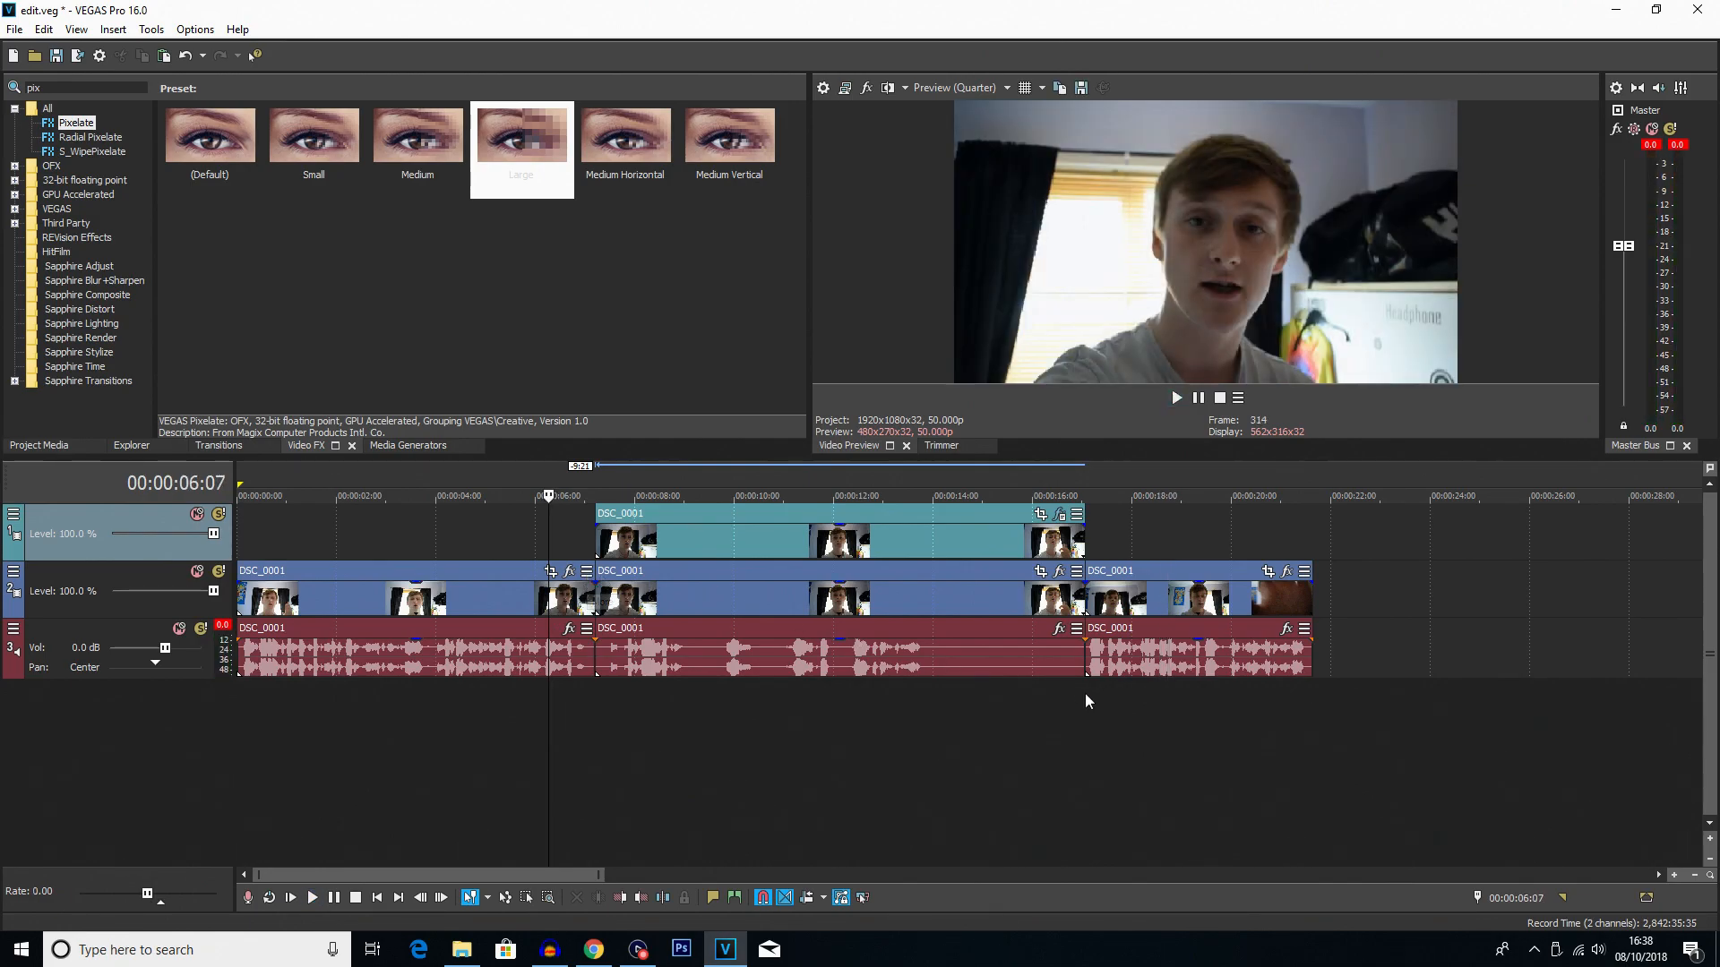
click(673, 717)
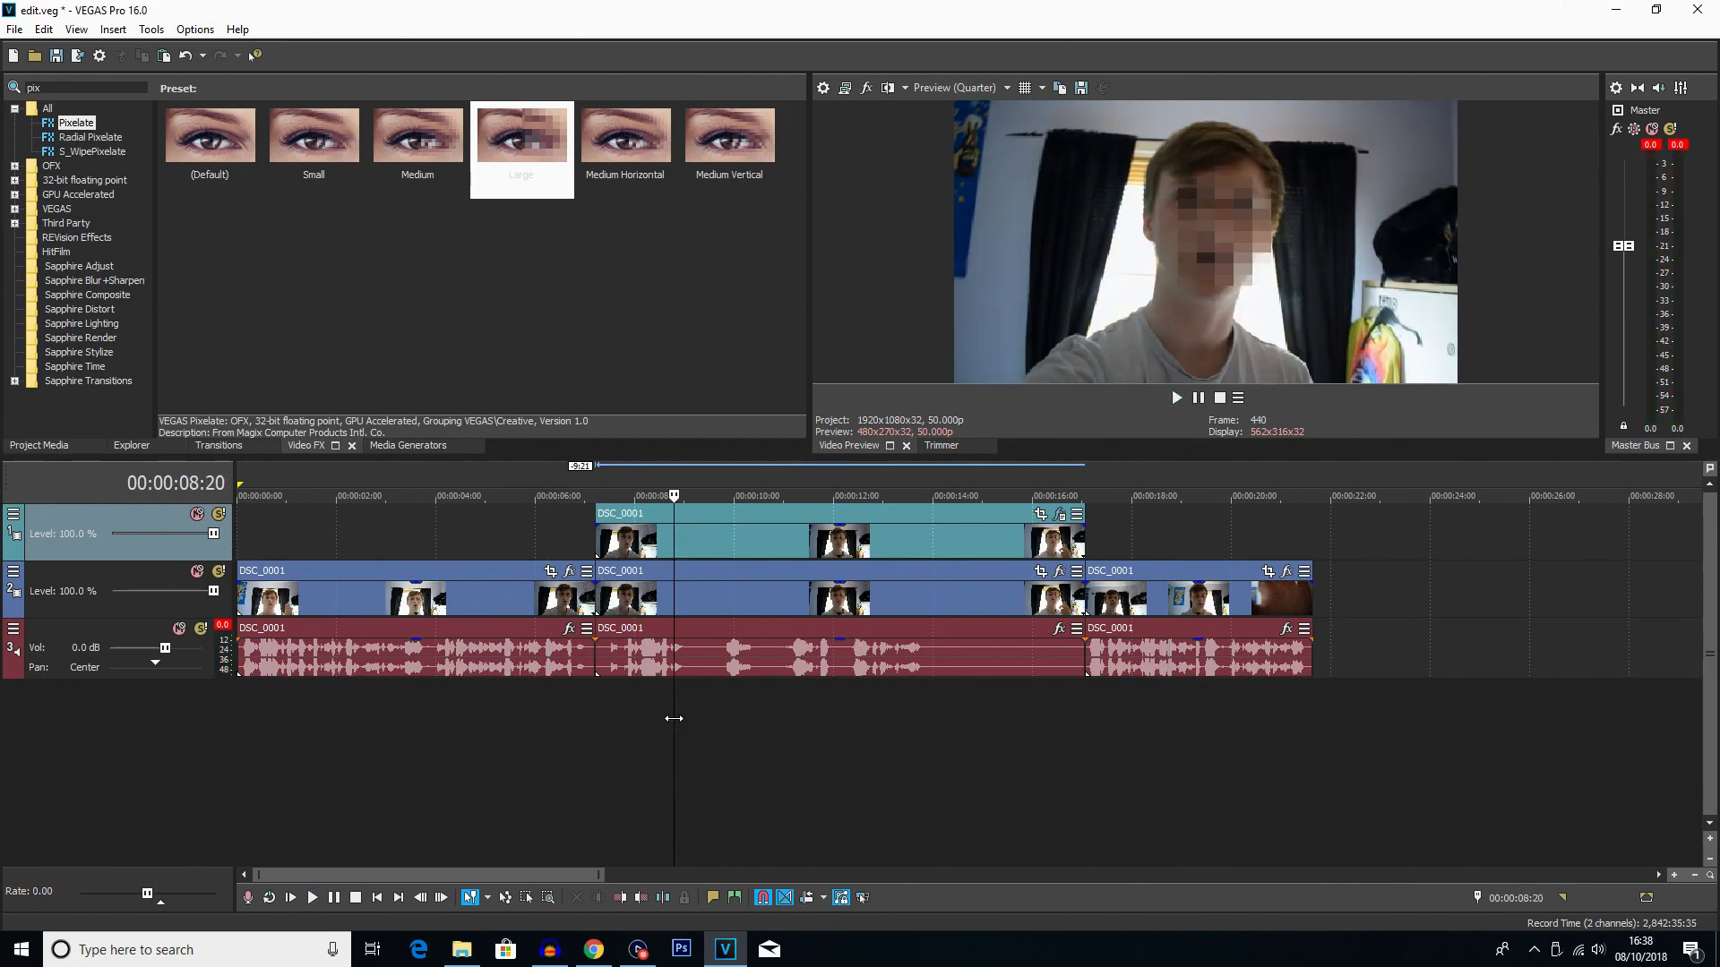